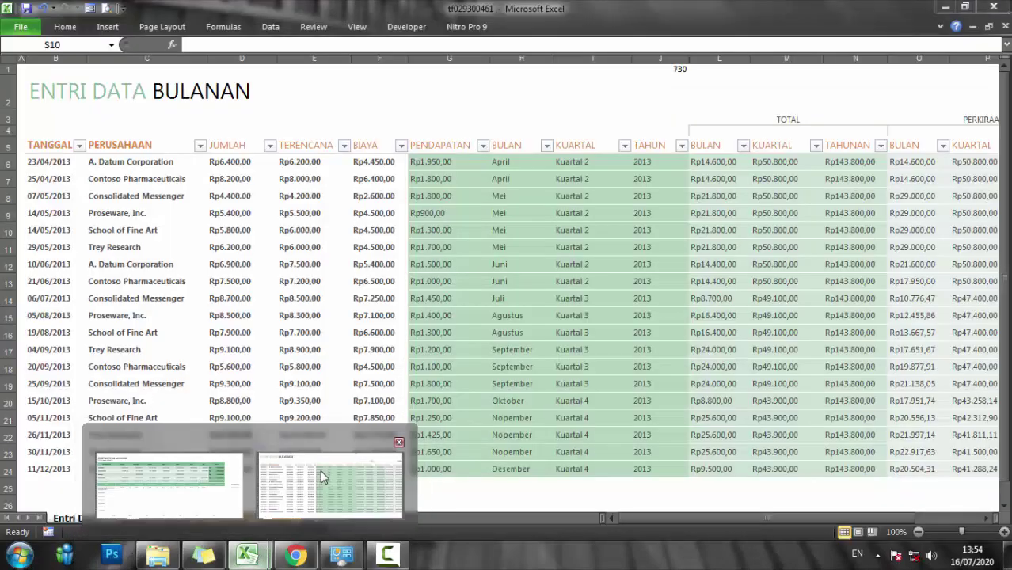
# Bring up the sales workbook and review the ENTRI DATA BULANAN table on Entri Data.
pyautogui.click(320, 470)
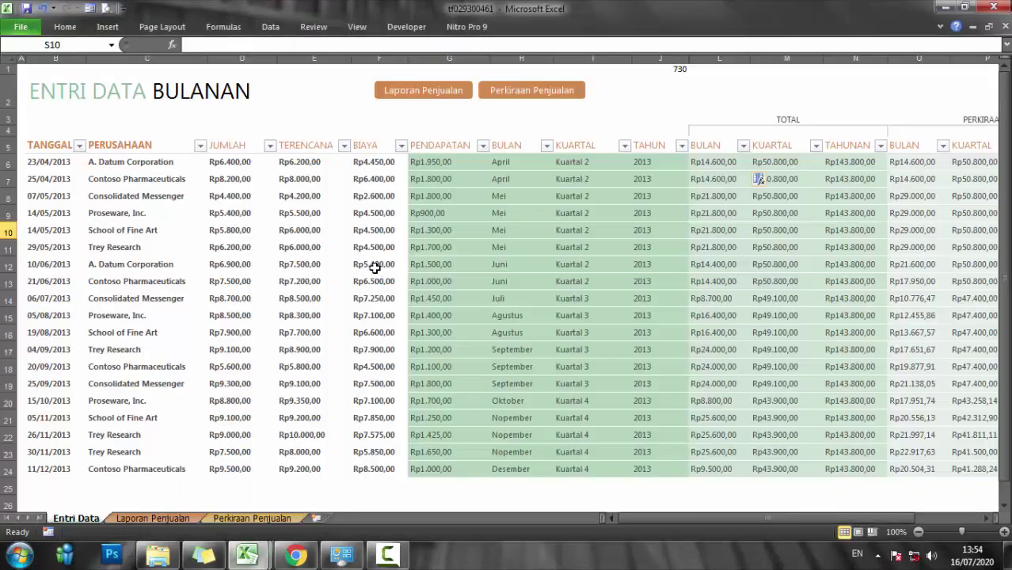
pyautogui.scroll(-2, 375, 267)
pyautogui.scroll(2, 375, 289)
pyautogui.moveTo(63, 96); pyautogui.dragTo(248, 97)
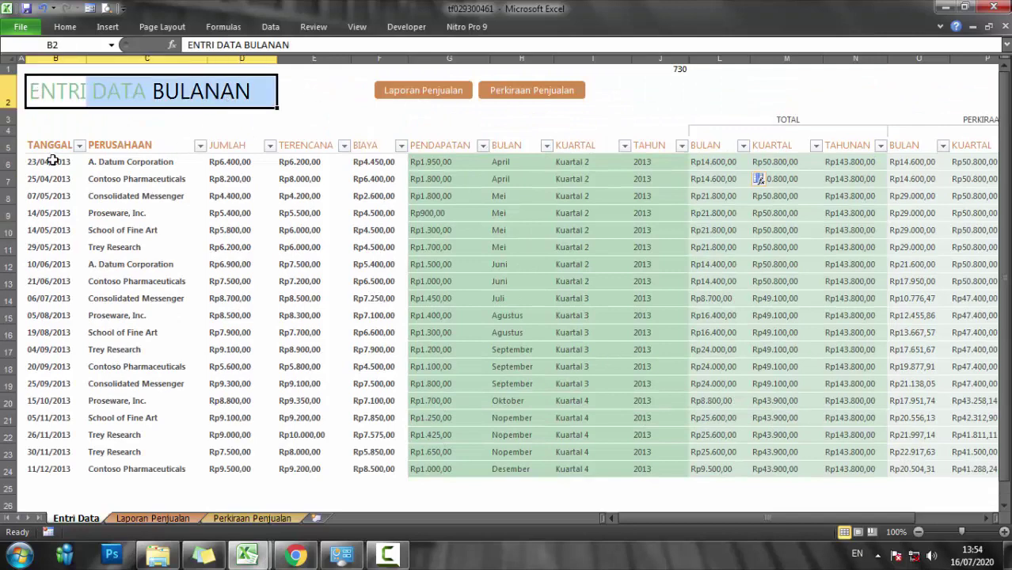
pyautogui.moveTo(48, 159)
pyautogui.mouseDown()
pyautogui.moveTo(879, 297)
pyautogui.moveTo(871, 471)
pyautogui.mouseUp()
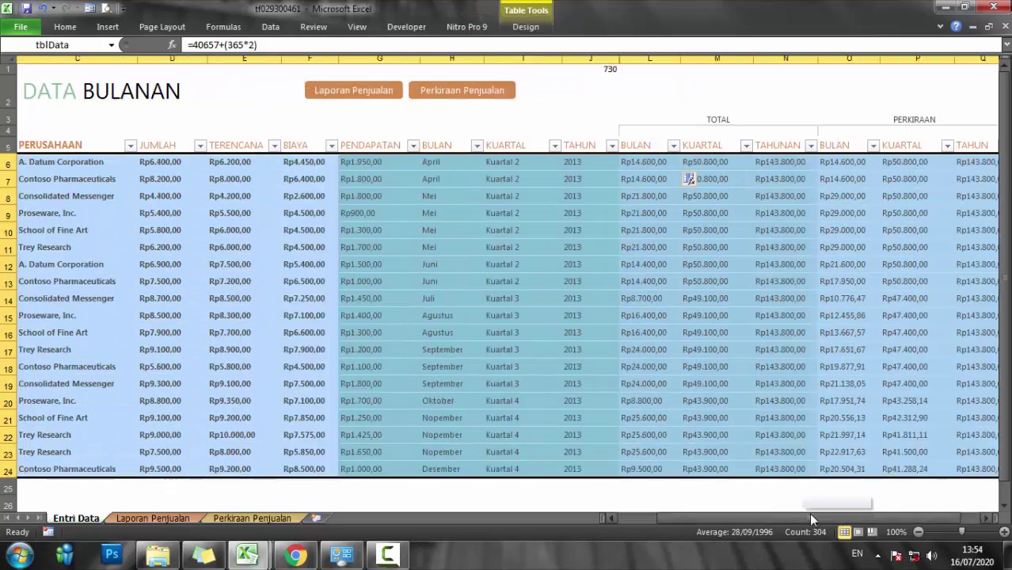
pyautogui.moveTo(808, 519); pyautogui.dragTo(780, 519)
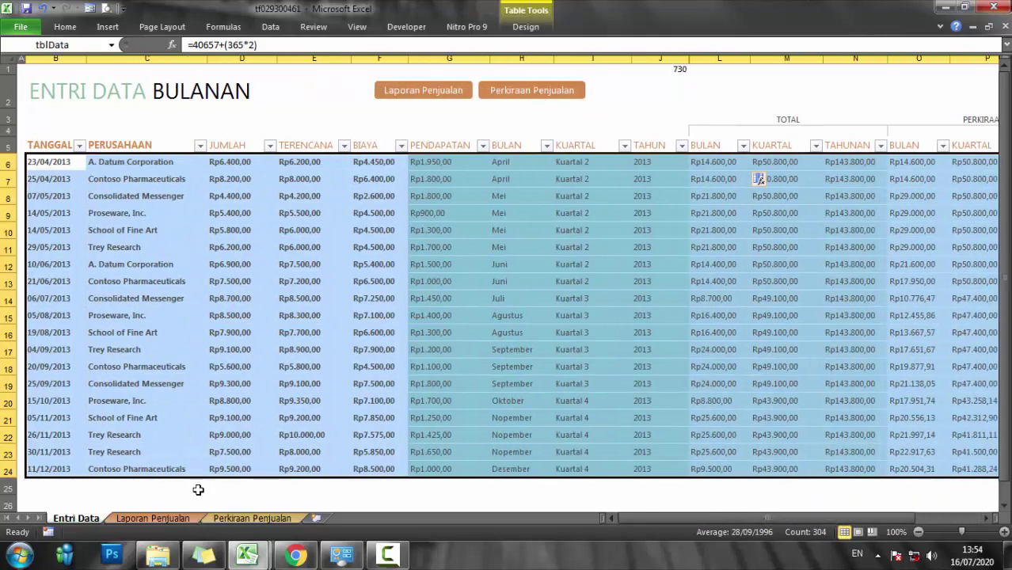
# Review the Laporan Penjualan pivot report with the field list hidden.
pyautogui.click(152, 518)
pyautogui.scroll(-2, 626, 276)
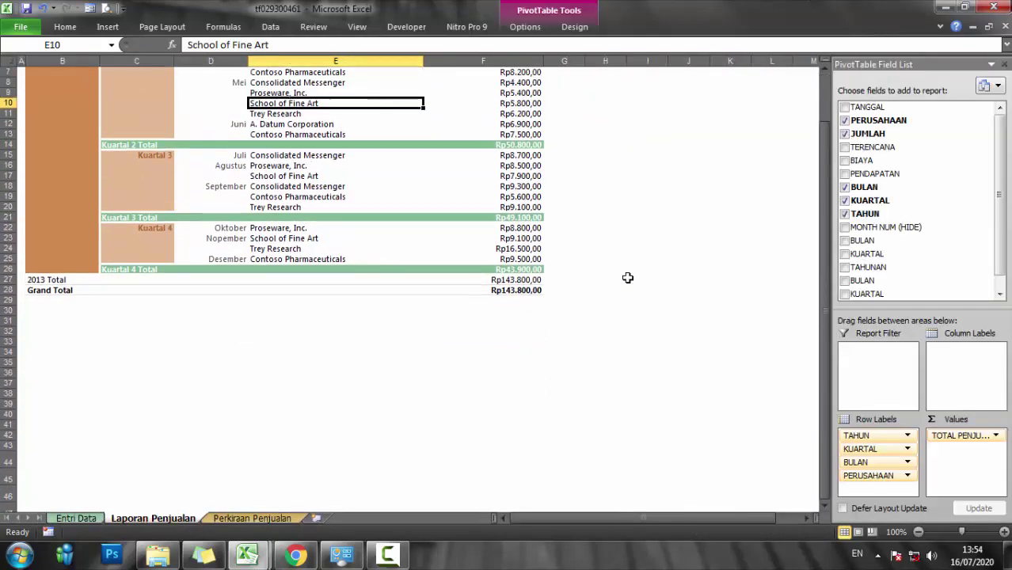
pyautogui.scroll(2, 625, 276)
pyautogui.click(1004, 64)
pyautogui.scroll(-1, 418, 274)
pyautogui.scroll(1, 418, 274)
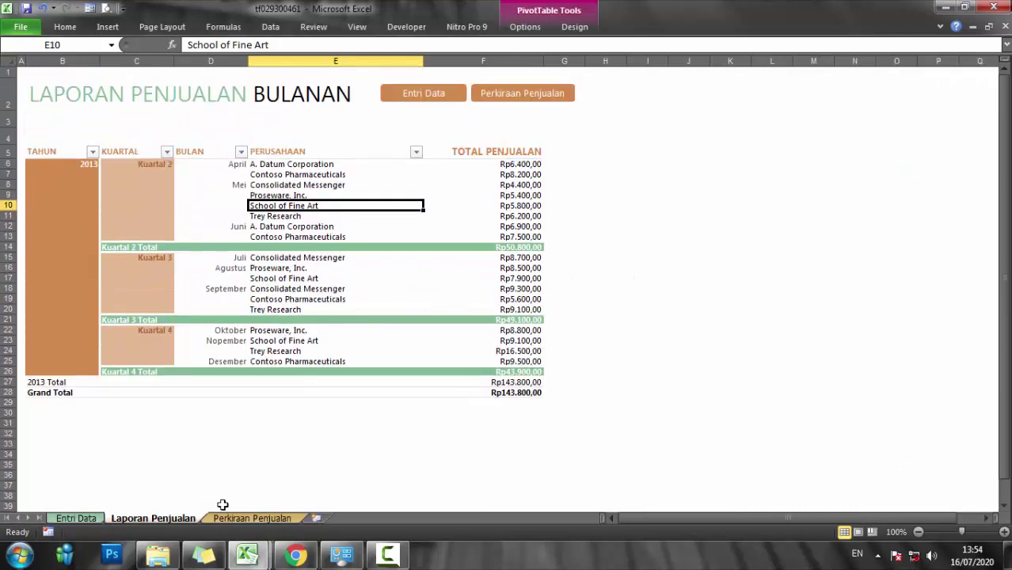
# Scroll through the sales history and forecast charts on Perkiraan Penjualan.
pyautogui.click(224, 519)
pyautogui.scroll(-2, 329, 373)
pyautogui.scroll(-2, 328, 361)
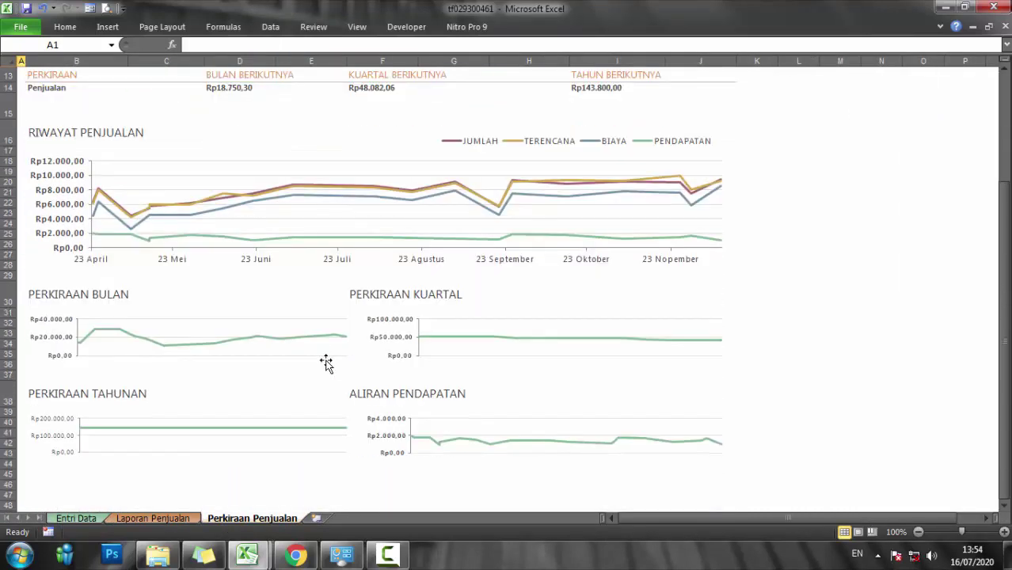
pyautogui.scroll(-1, 328, 362)
pyautogui.scroll(1, 253, 202)
pyautogui.scroll(-1, 228, 366)
pyautogui.scroll(-1, 225, 371)
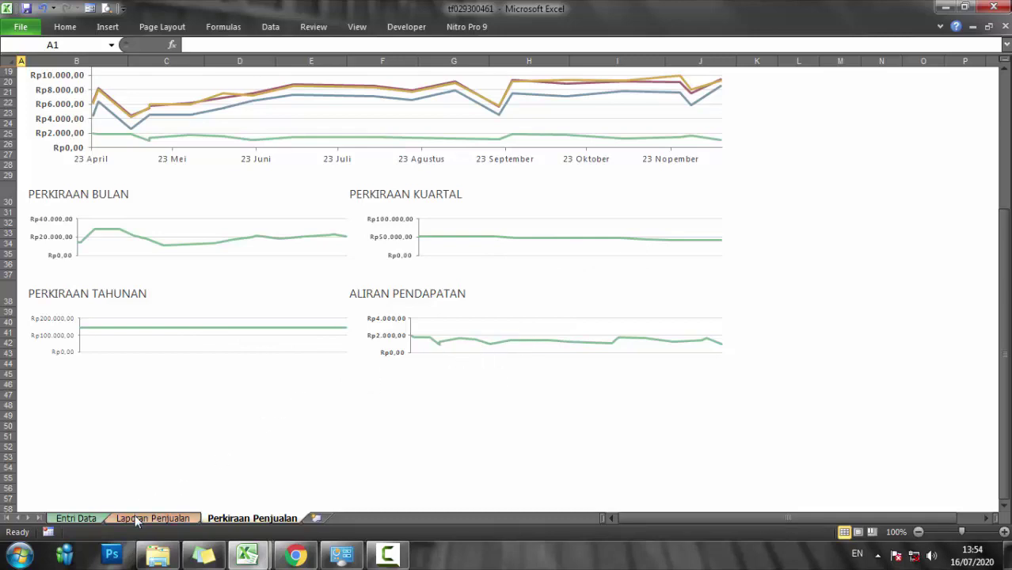
# Insert a pivot table from tblData on a new worksheet.
pyautogui.click(76, 517)
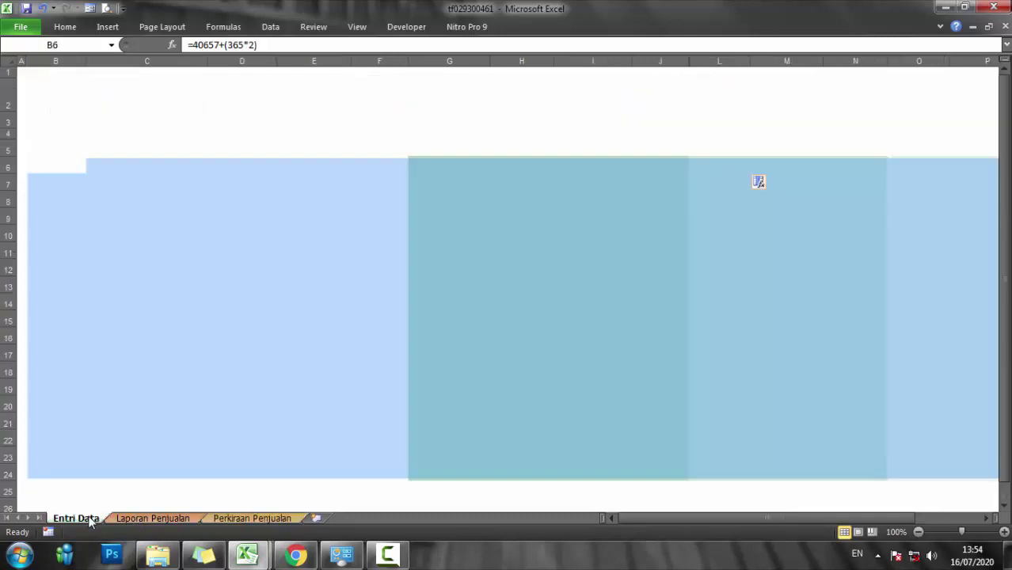
pyautogui.click(108, 27)
pyautogui.click(23, 55)
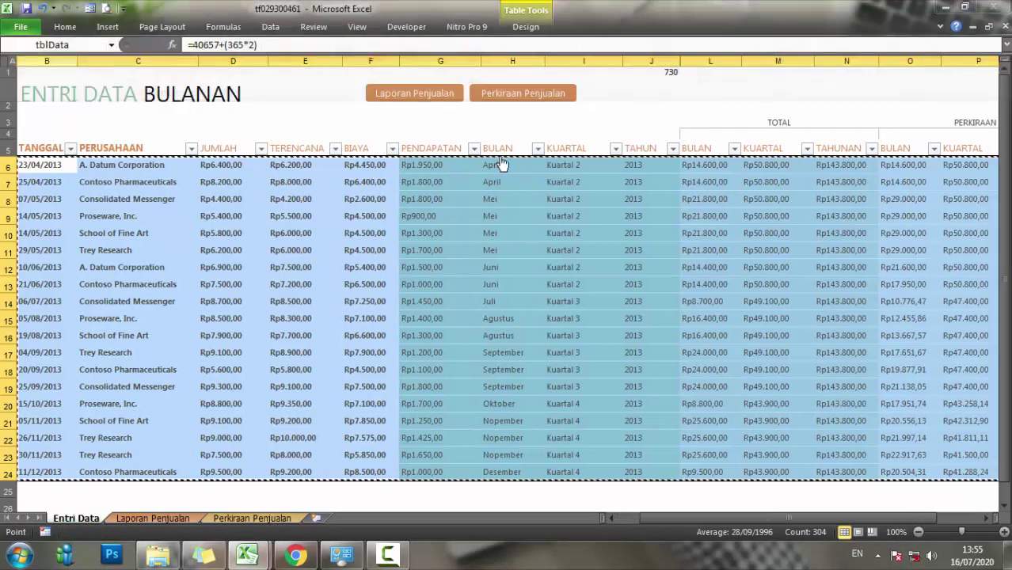
pyautogui.click(867, 342)
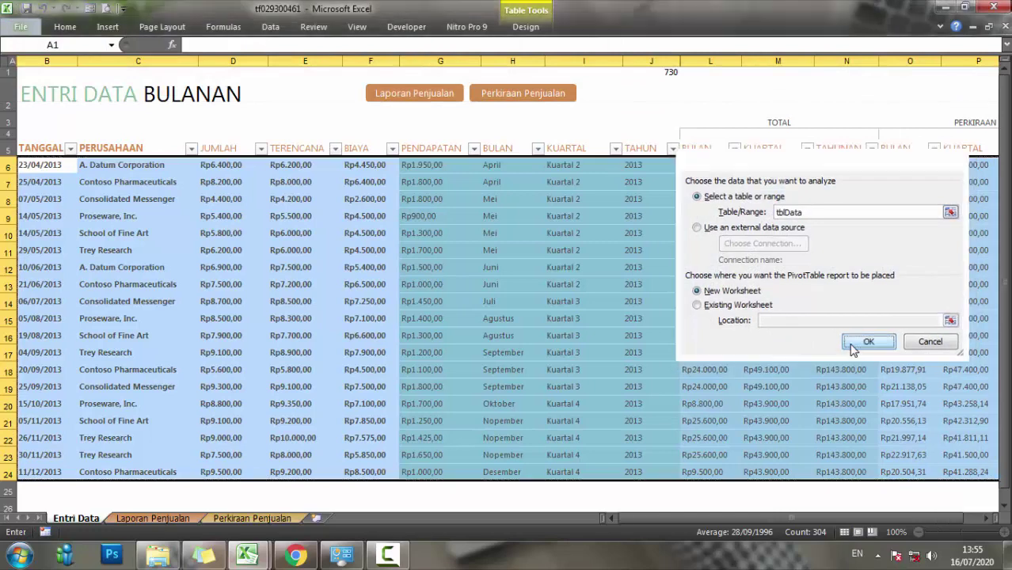
# Add PERUSAHAAN as rows and the lower BULAN field as summed values.
pyautogui.click(79, 158)
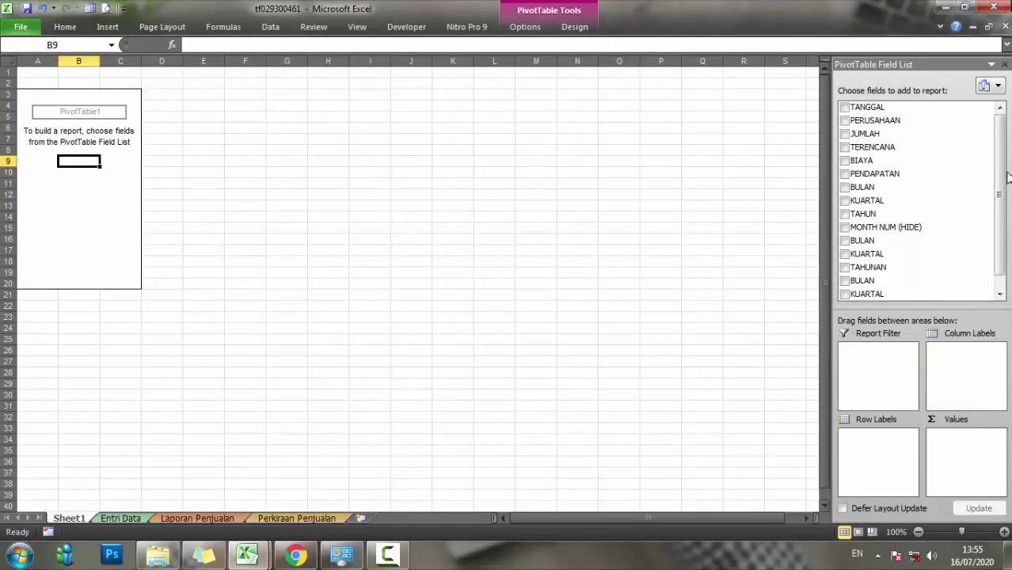
pyautogui.moveTo(875, 121)
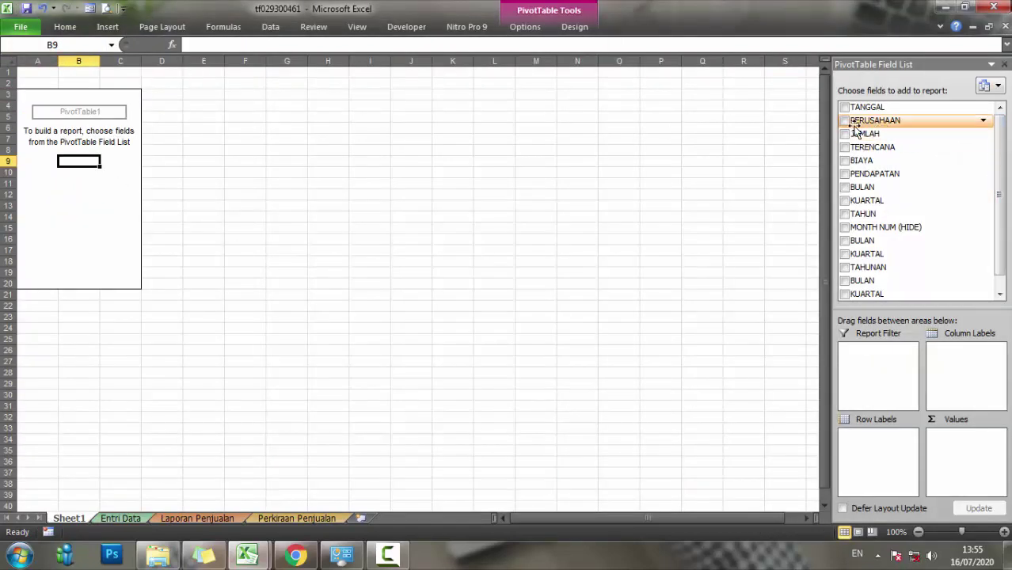
pyautogui.click(844, 121)
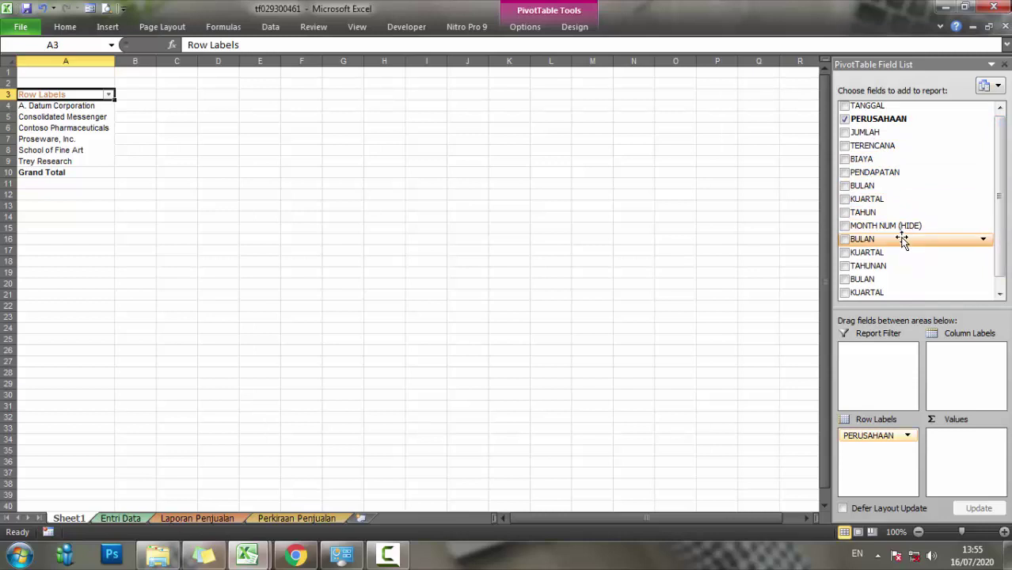
pyautogui.click(845, 239)
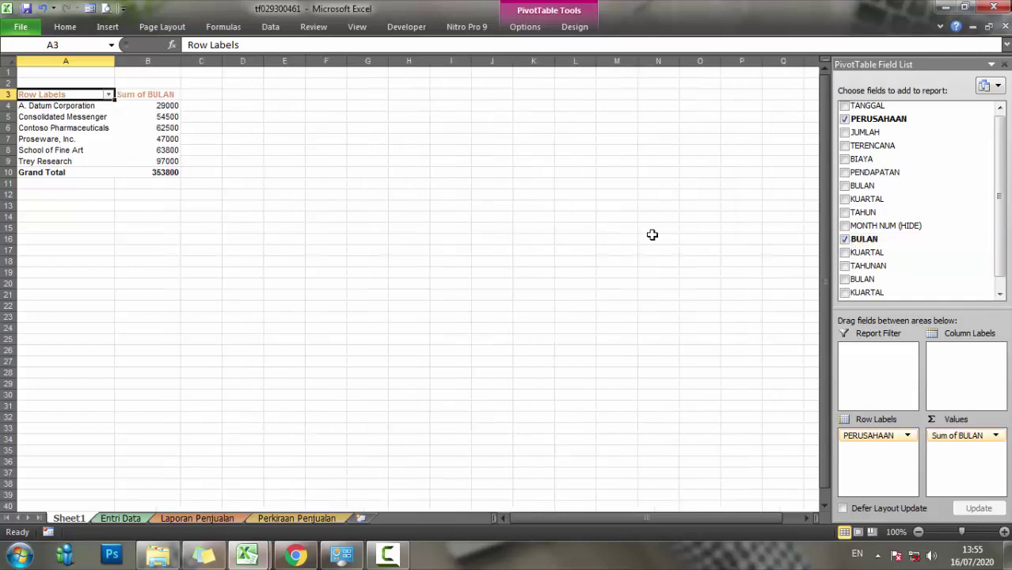
# Apply Comma Style to the Sum of BULAN values in B4:B10.
pyautogui.moveTo(162, 105); pyautogui.dragTo(162, 171)
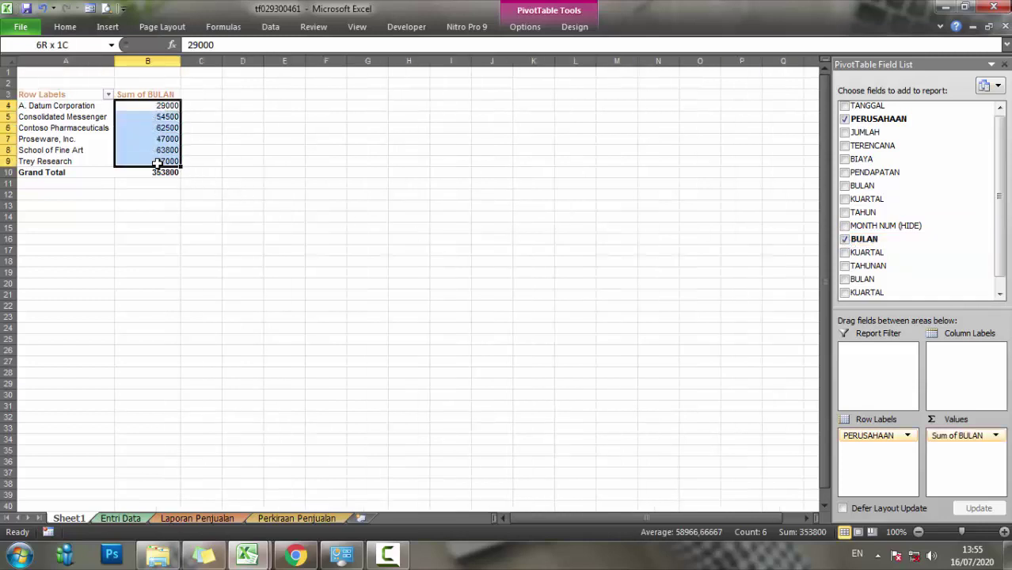
pyautogui.click(69, 27)
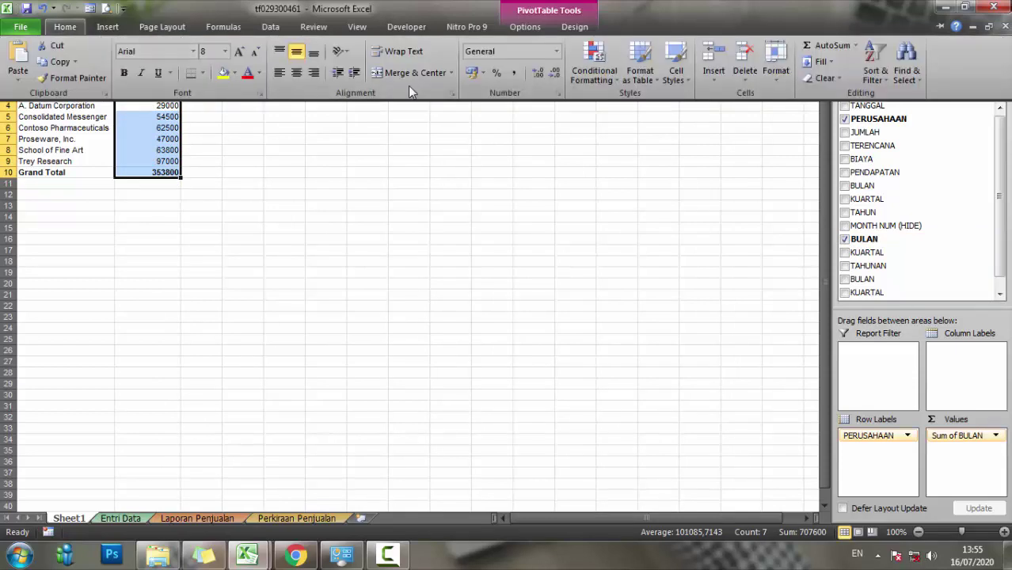
pyautogui.click(513, 74)
pyautogui.click(325, 205)
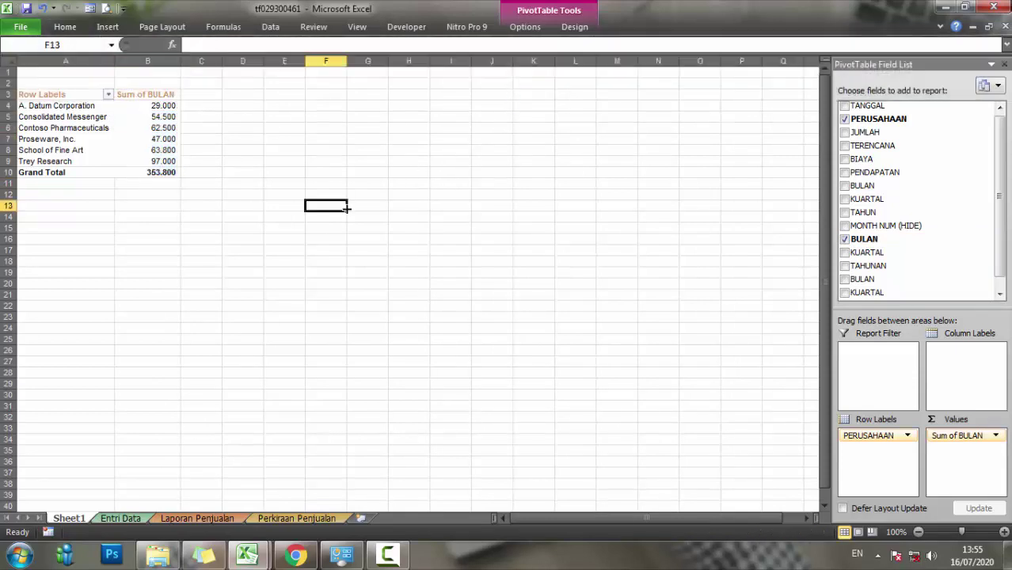
pyautogui.click(149, 128)
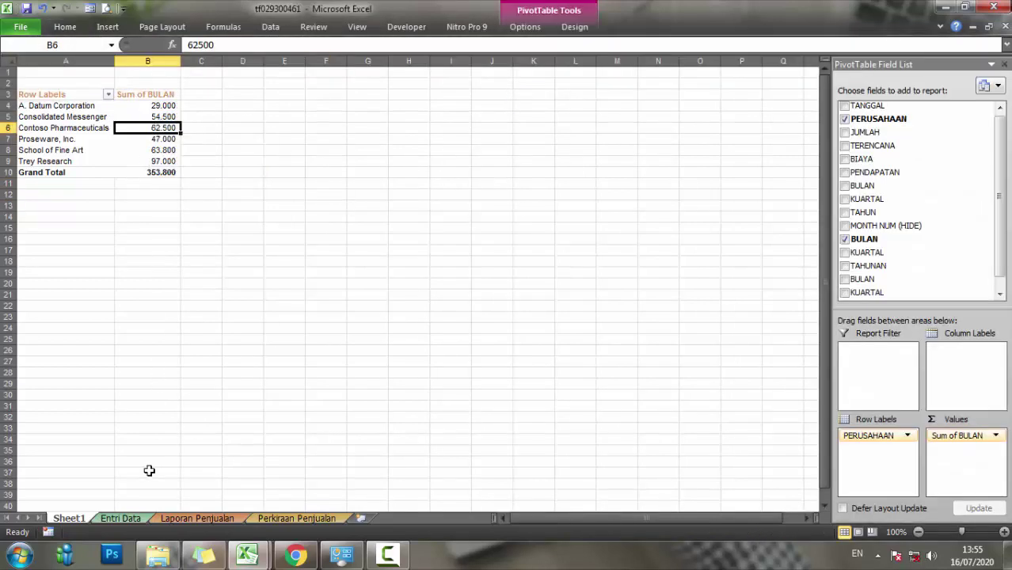
pyautogui.click(115, 519)
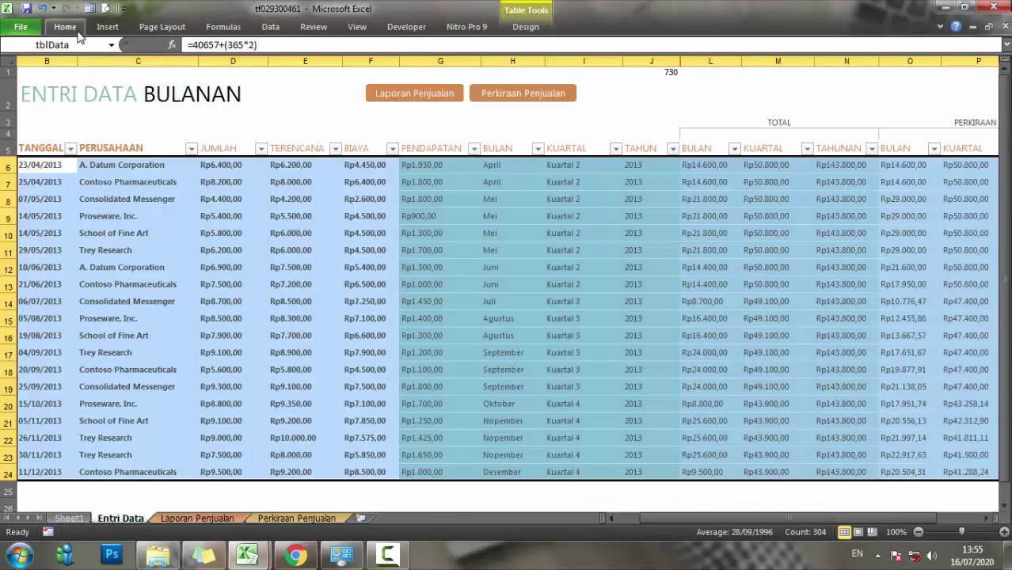
pyautogui.click(84, 517)
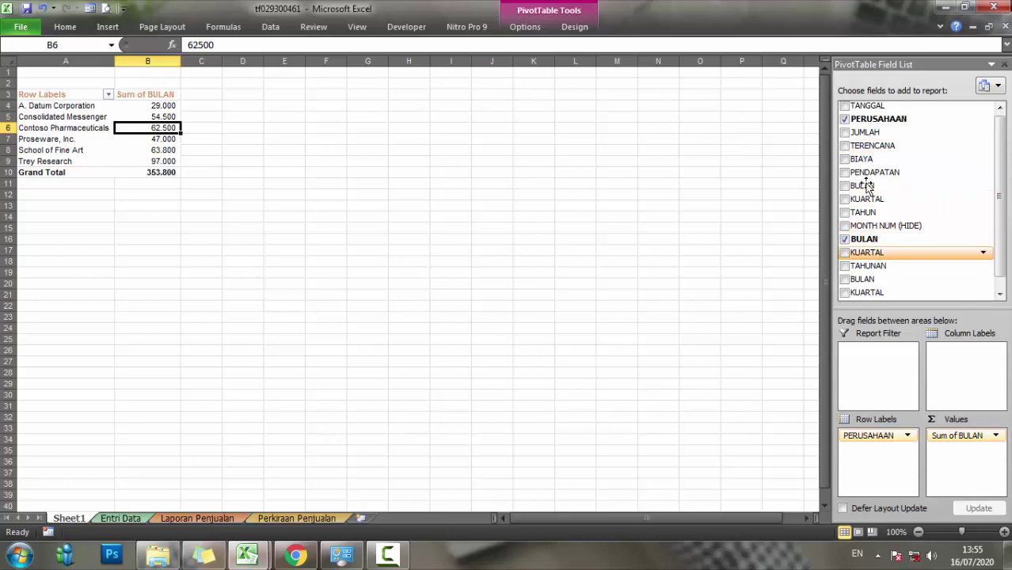
# Try JUMLAH, PENDAPATAN and month fields, then restore Sum of BULAN by company.
pyautogui.click(845, 239)
pyautogui.click(844, 132)
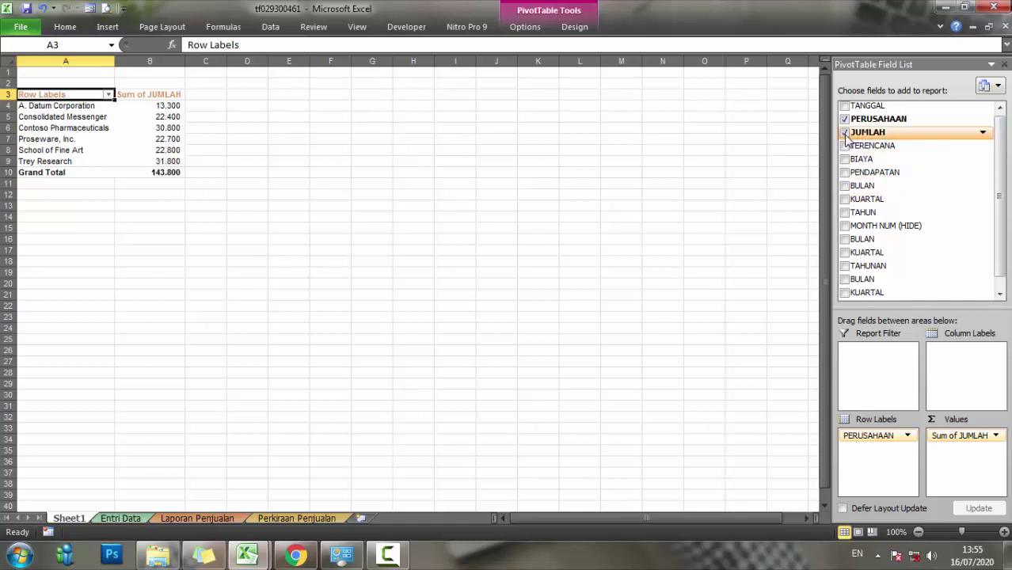
pyautogui.click(844, 132)
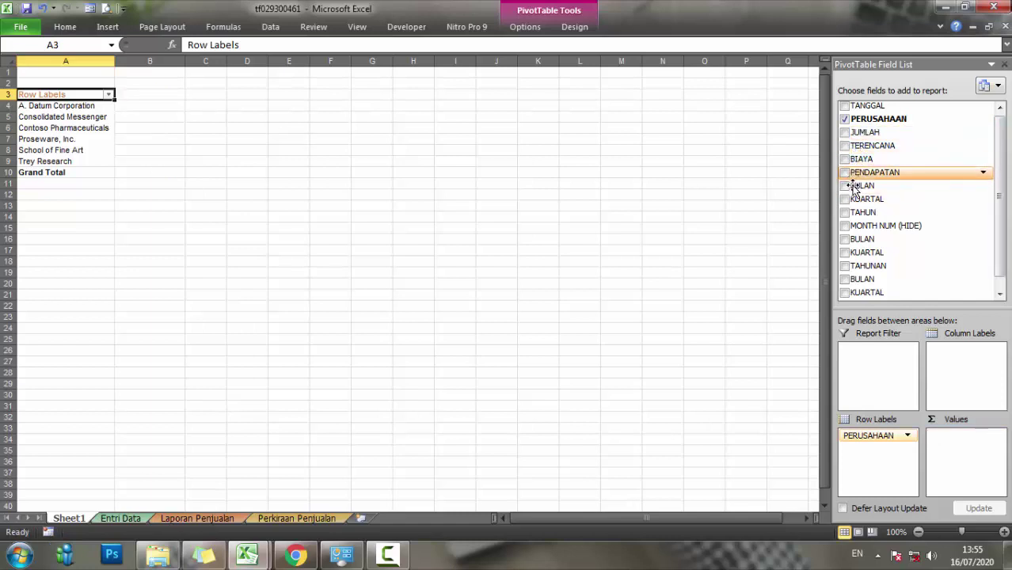
pyautogui.click(845, 173)
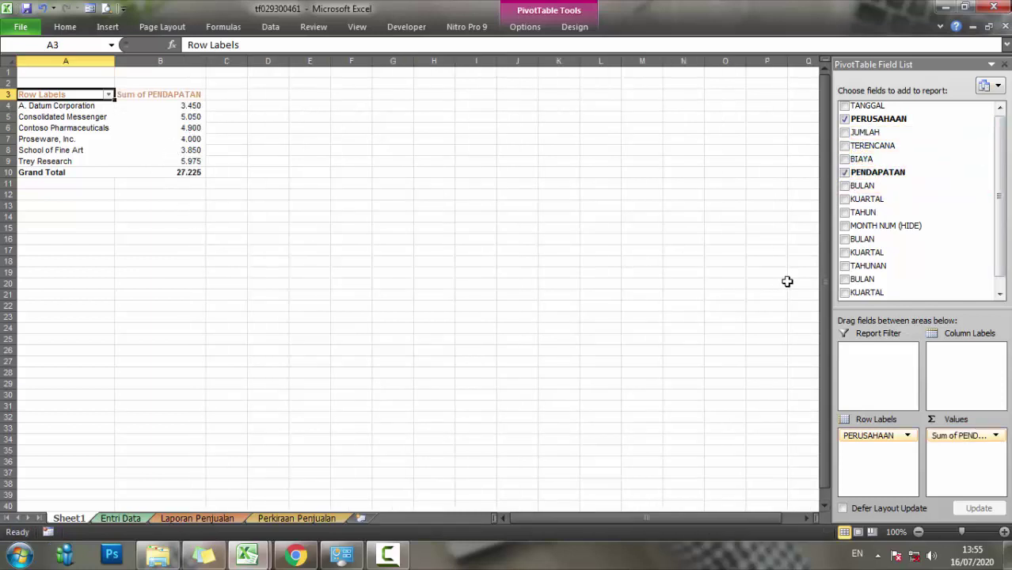
pyautogui.click(844, 171)
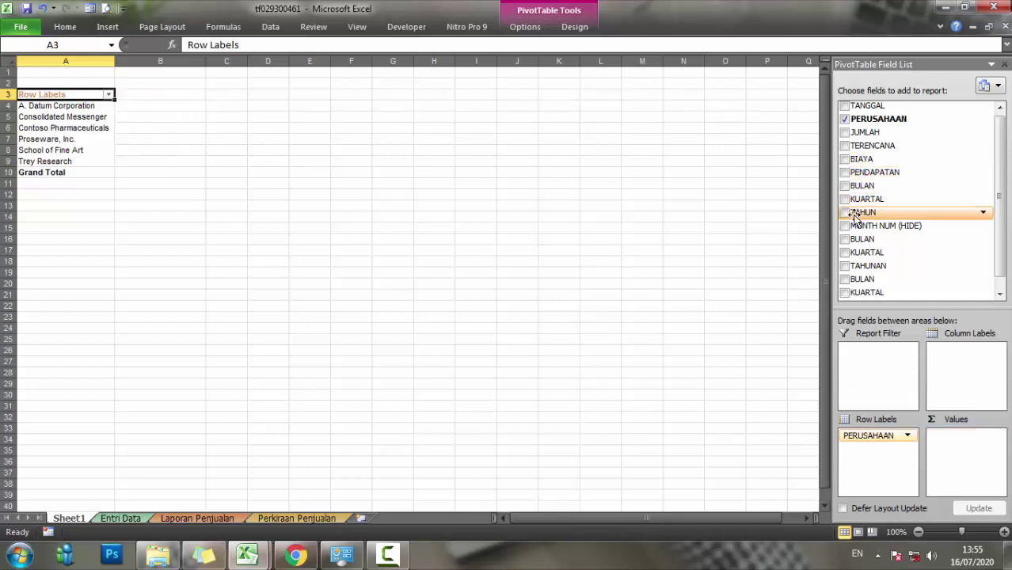
pyautogui.click(845, 185)
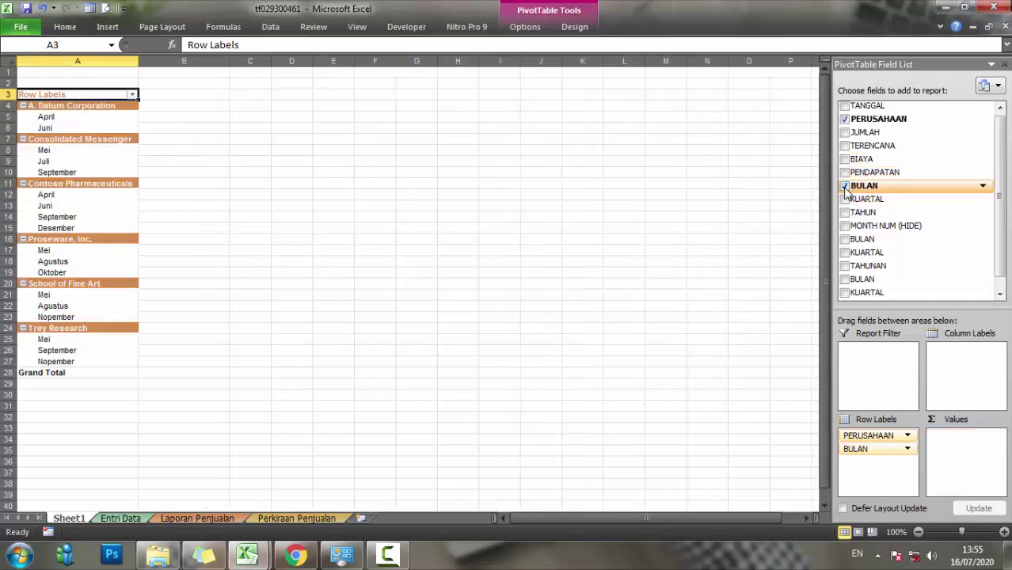
pyautogui.click(845, 186)
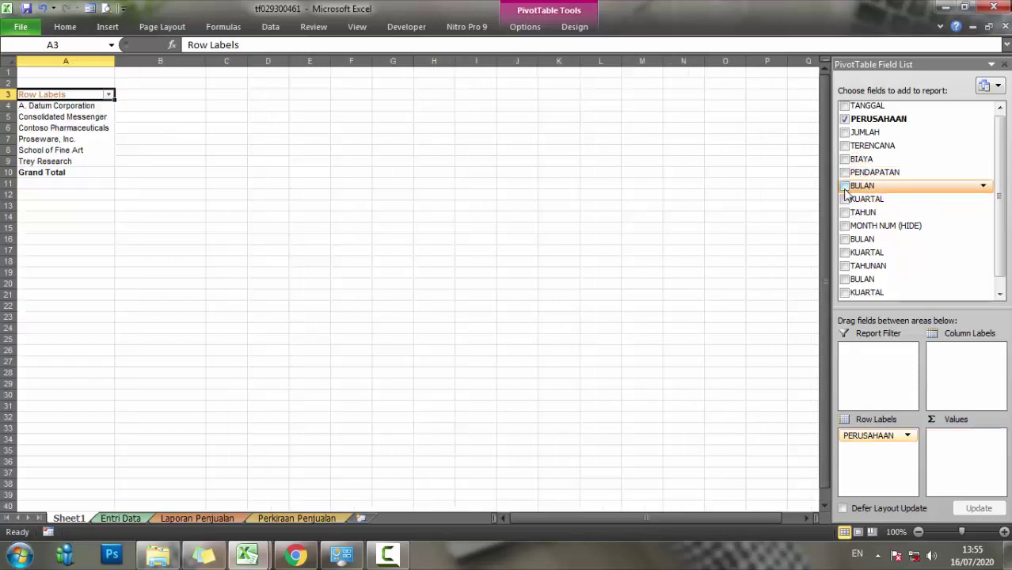
pyautogui.click(845, 238)
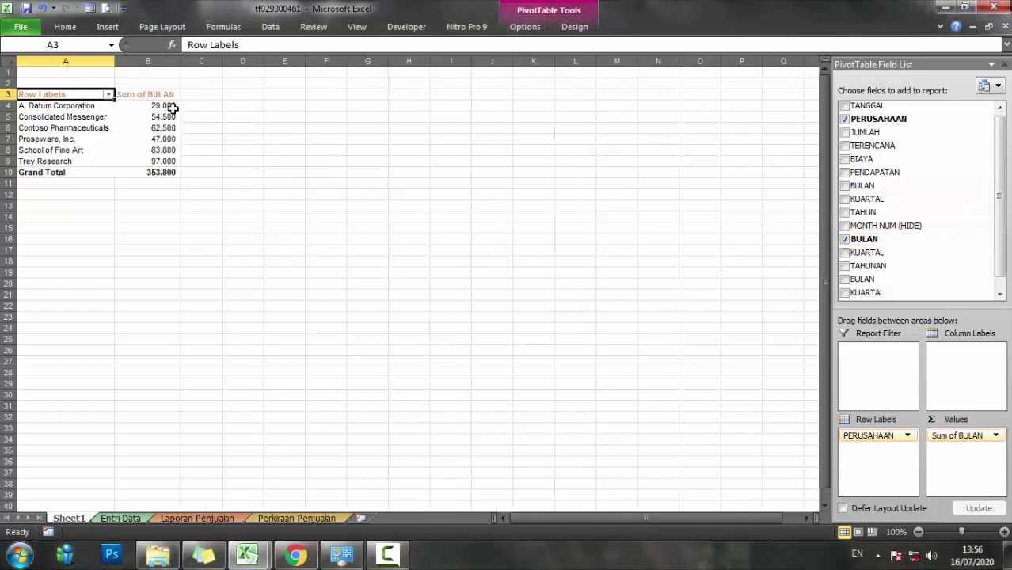
# Format the Sum of BULAN values B4:B10 as $ English (U.S.) accounting.
pyautogui.moveTo(163, 106); pyautogui.dragTo(159, 172)
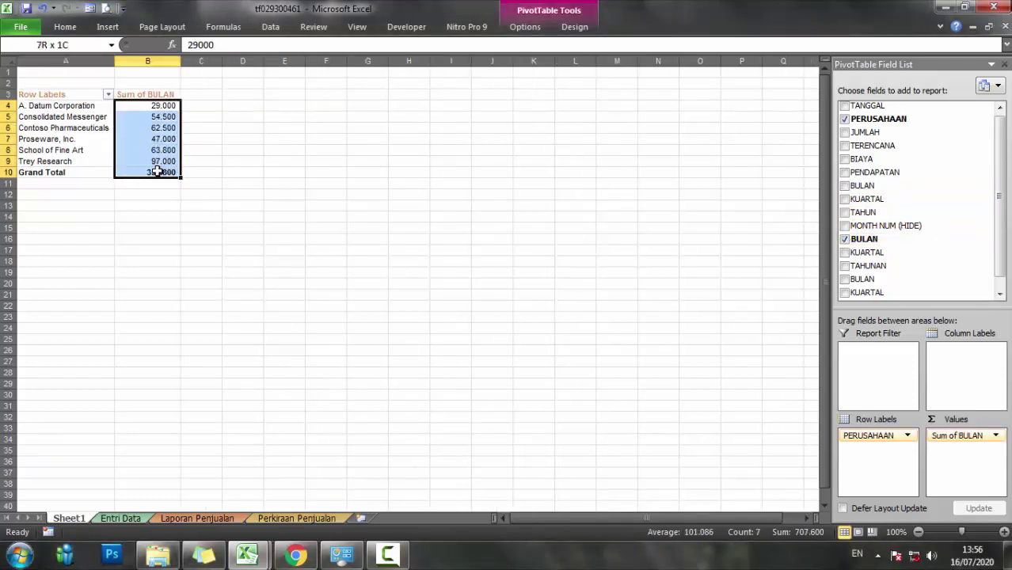
pyautogui.click(80, 29)
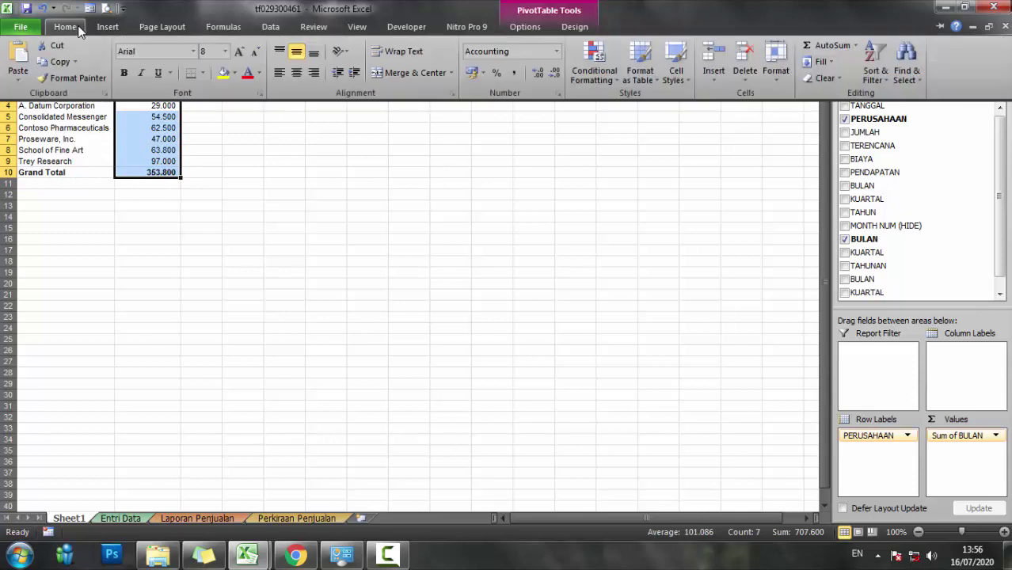
pyautogui.click(483, 73)
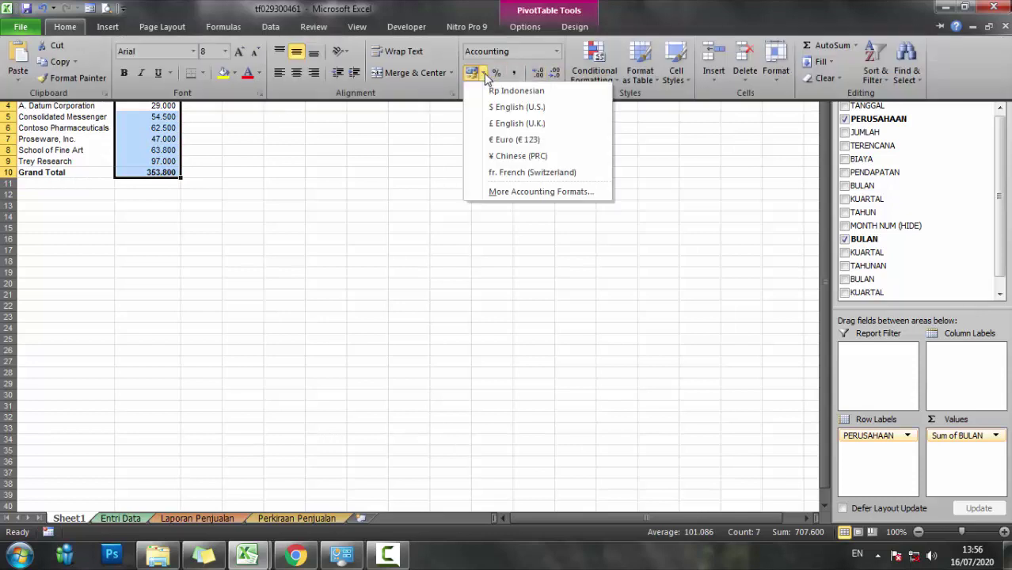
pyautogui.click(516, 108)
pyautogui.click(360, 182)
# Select a pivot value and bring up the PivotTable Tools Options ribbon.
pyautogui.click(201, 251)
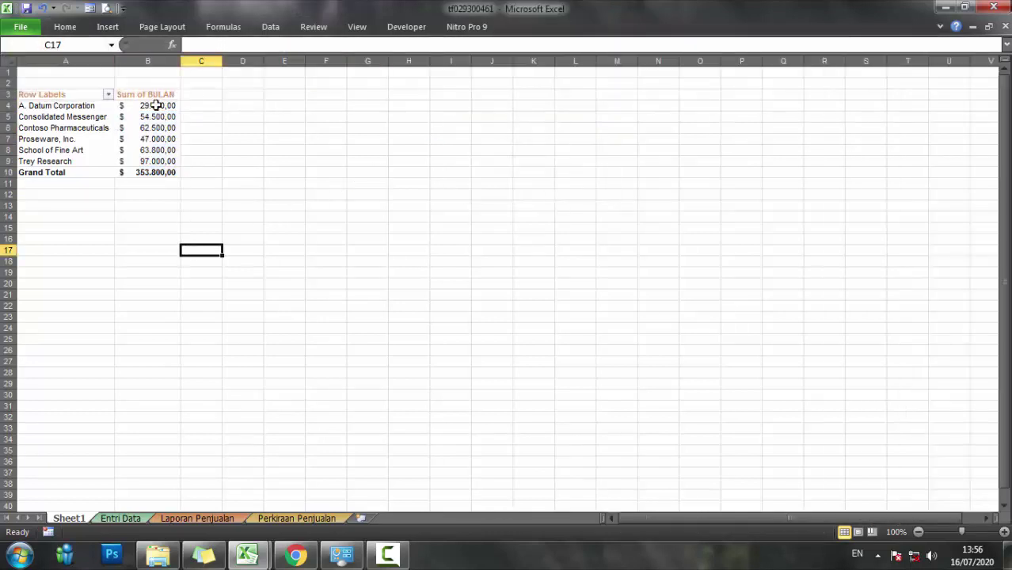
pyautogui.click(150, 140)
pyautogui.click(241, 205)
pyautogui.click(155, 150)
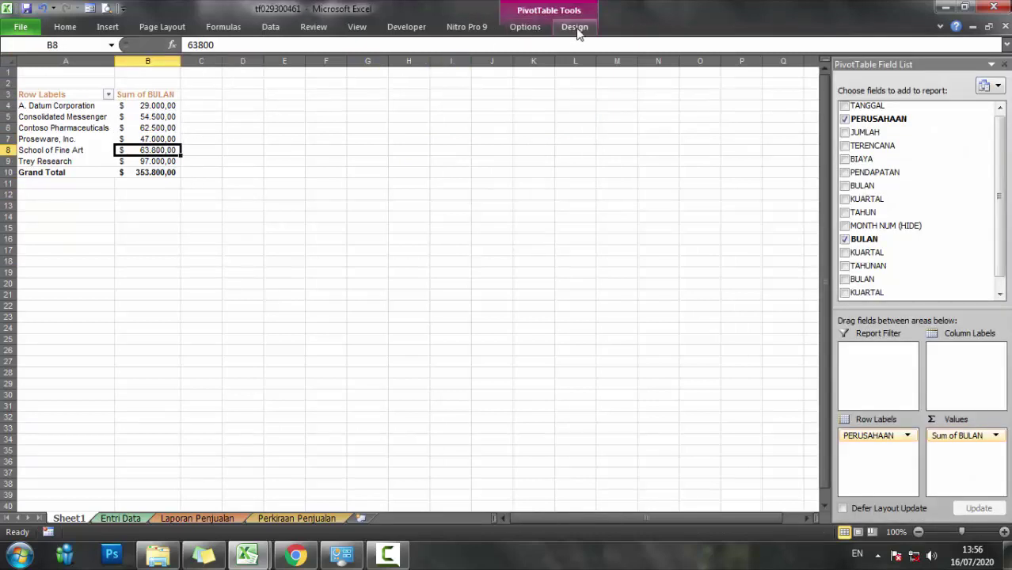
pyautogui.click(576, 30)
pyautogui.click(528, 29)
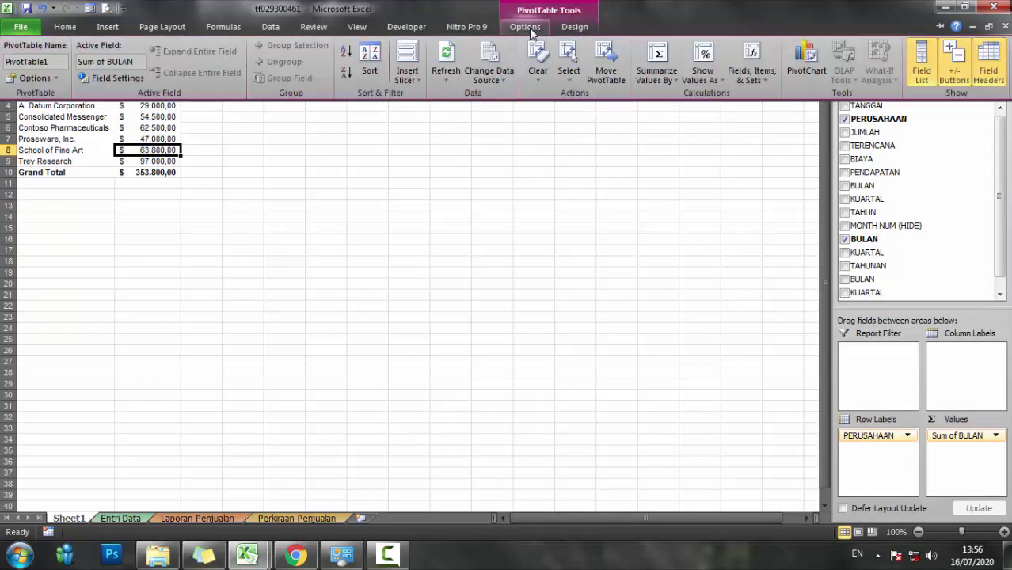
# Insert a clustered column PivotChart and move it up beside the pivot table.
pyautogui.click(805, 60)
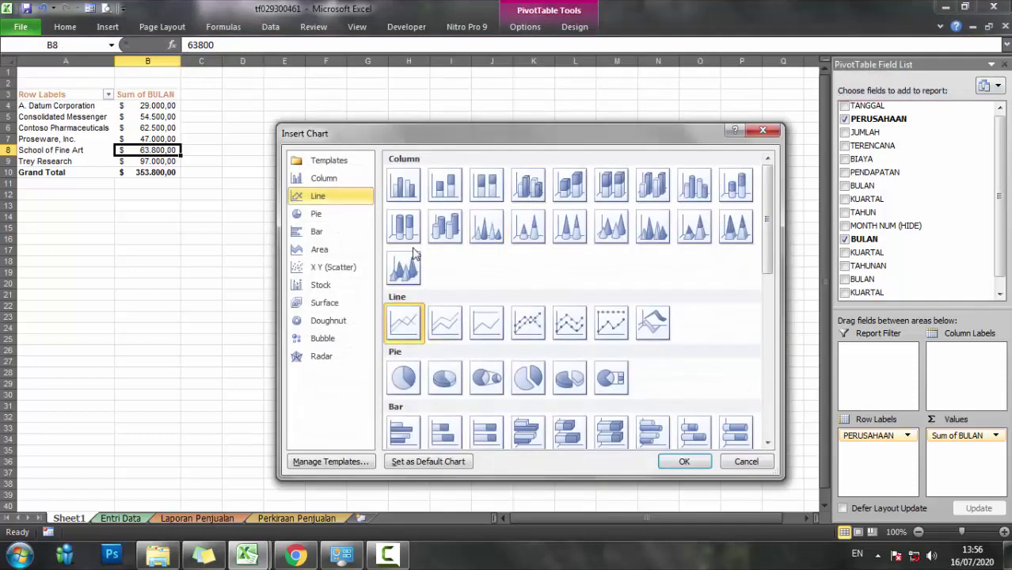
pyautogui.click(403, 185)
pyautogui.click(682, 462)
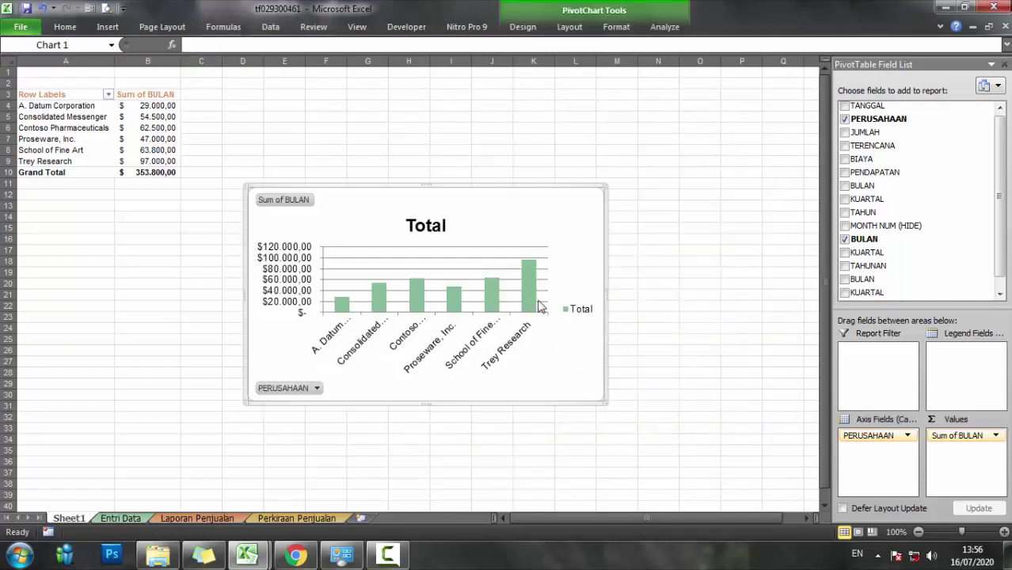
pyautogui.moveTo(521, 201); pyautogui.dragTo(507, 107)
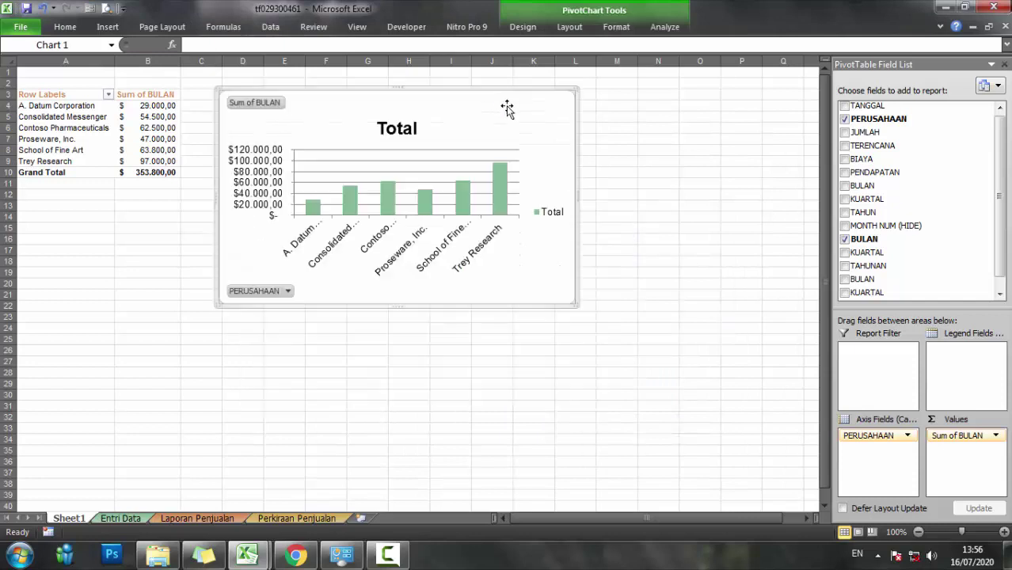
# Hide all chart field buttons and delete the Total legend and chart title.
pyautogui.click(664, 27)
pyautogui.click(317, 80)
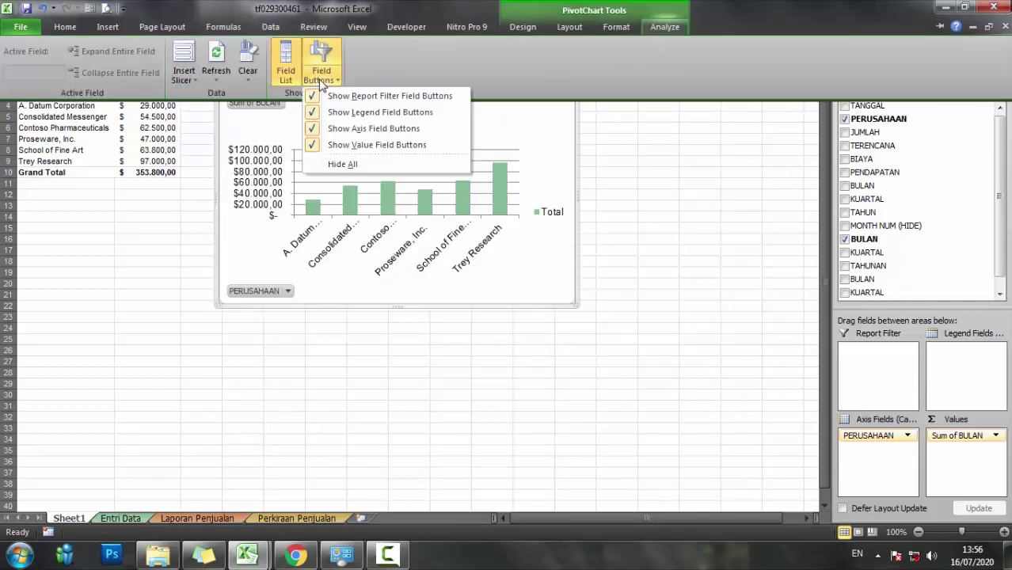
pyautogui.click(346, 164)
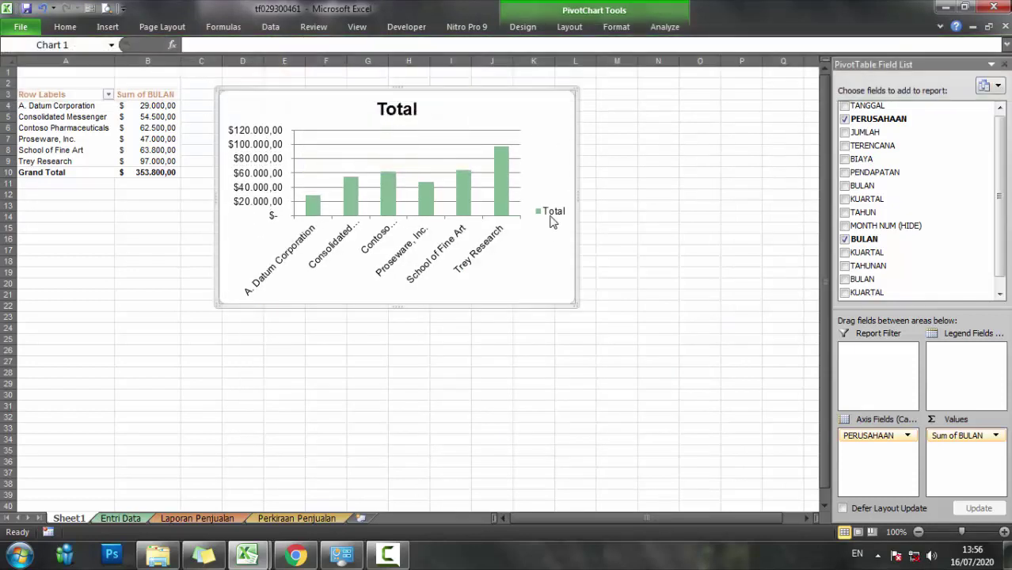
pyautogui.click(552, 219)
pyautogui.press('Delete')
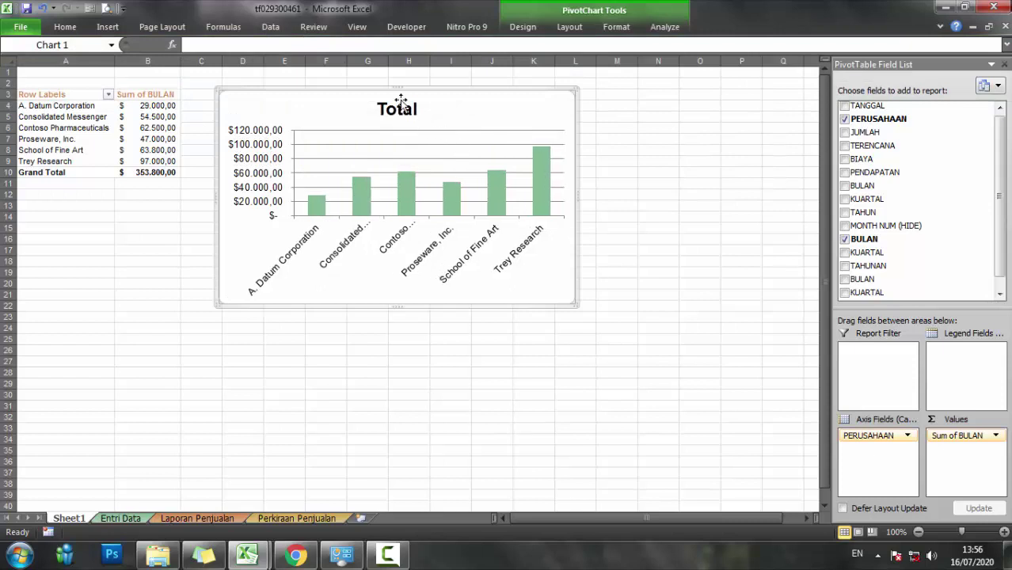
pyautogui.click(399, 107)
pyautogui.press('Delete')
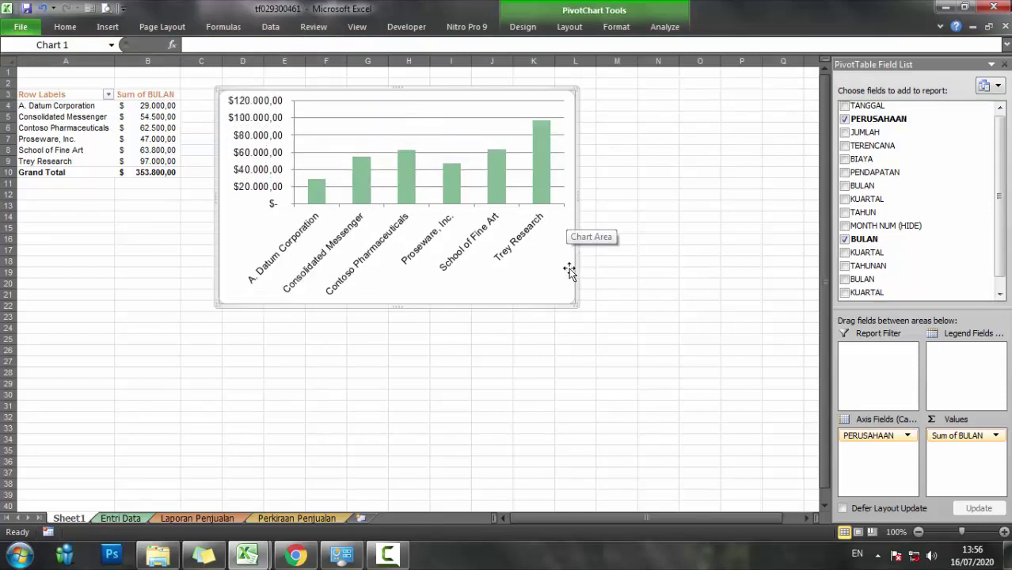
# Insert a new worksheet and rename it dashboard.
pyautogui.click(361, 518)
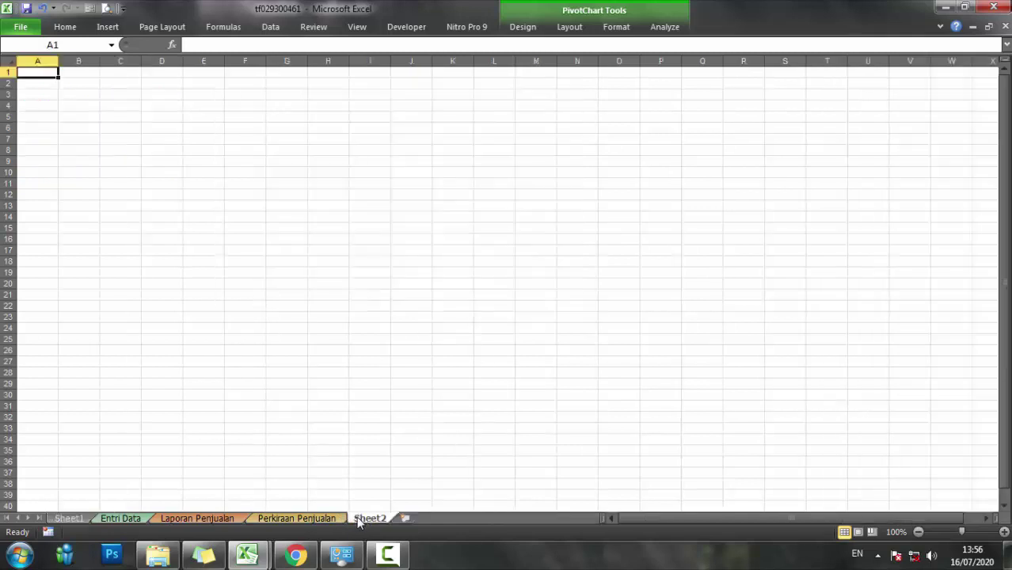
pyautogui.rightClick(363, 516)
pyautogui.click(399, 385)
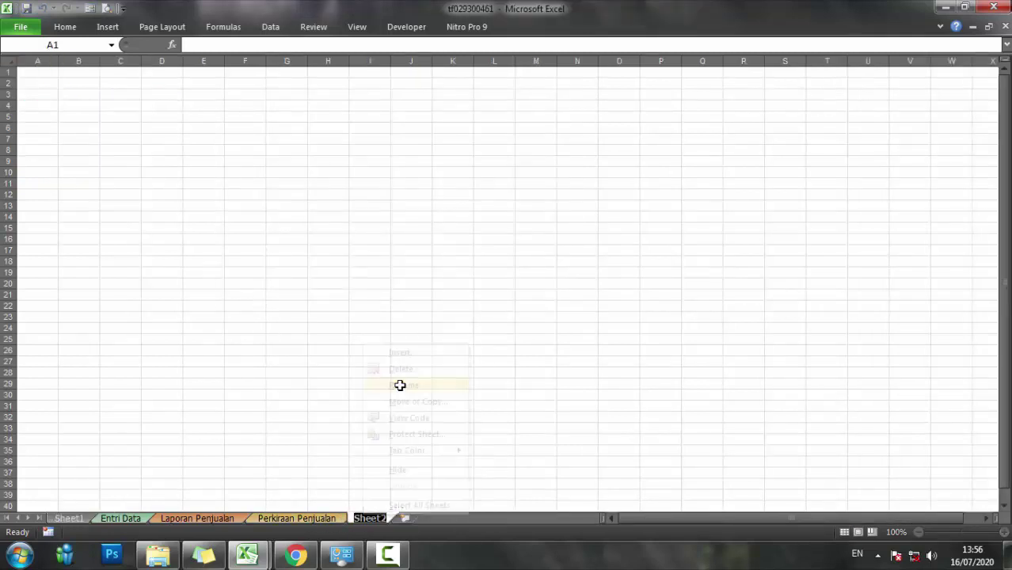
pyautogui.write('dashboard')
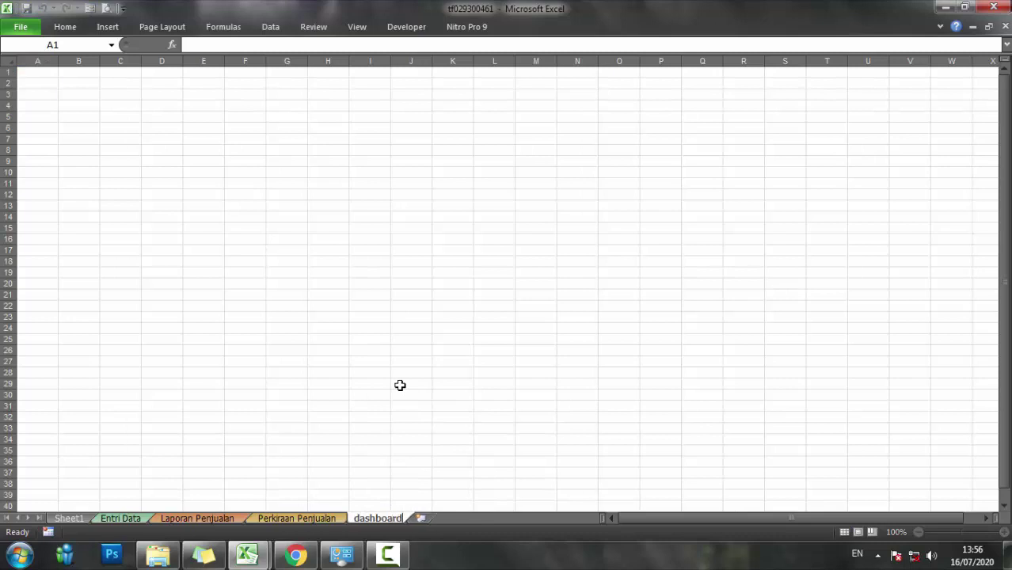
pyautogui.press('Return')
# Turn off gridlines on the dashboard sheet, then return to Sheet1.
pyautogui.click(288, 278)
pyautogui.click(357, 26)
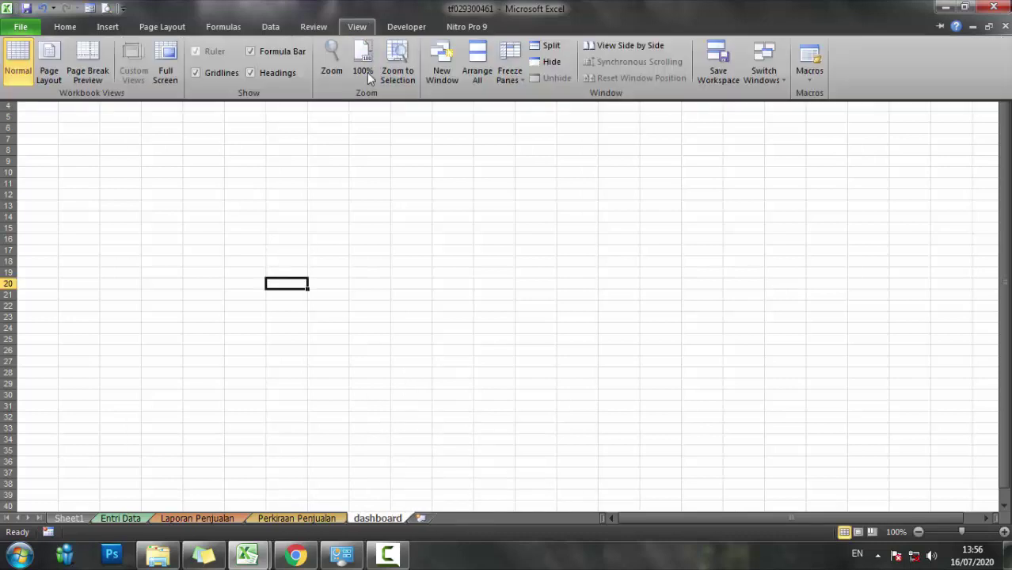
pyautogui.click(220, 71)
pyautogui.click(69, 518)
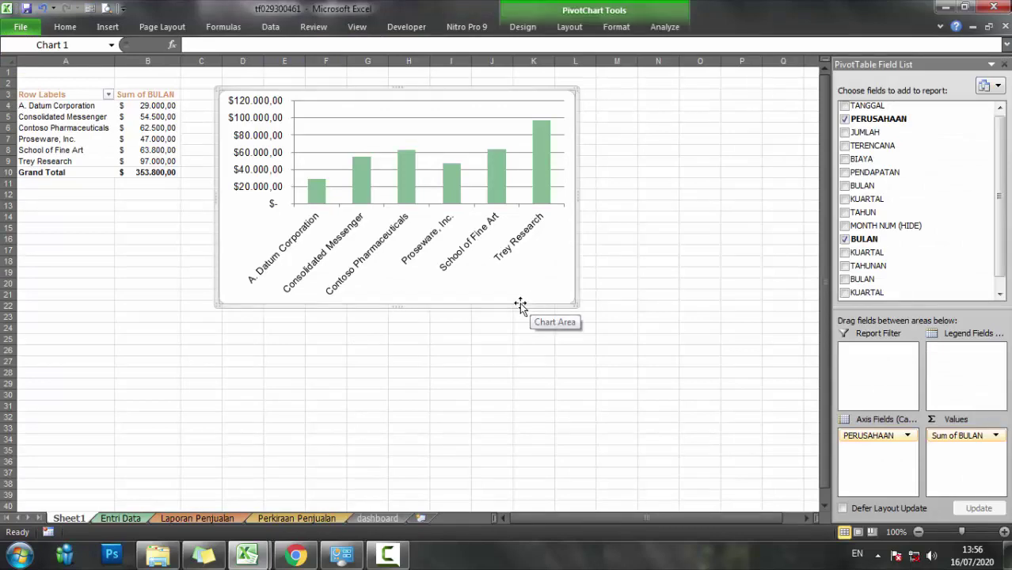
# Insert a tblData pivot table on the existing Sheet1 at cell A30.
pyautogui.click(91, 275)
pyautogui.click(129, 518)
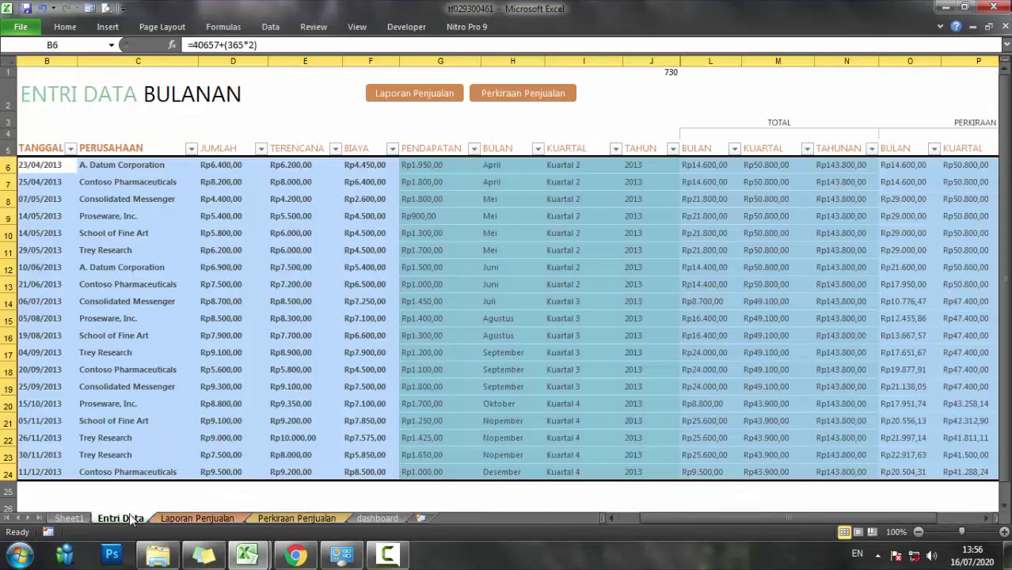
pyautogui.click(117, 27)
pyautogui.click(39, 70)
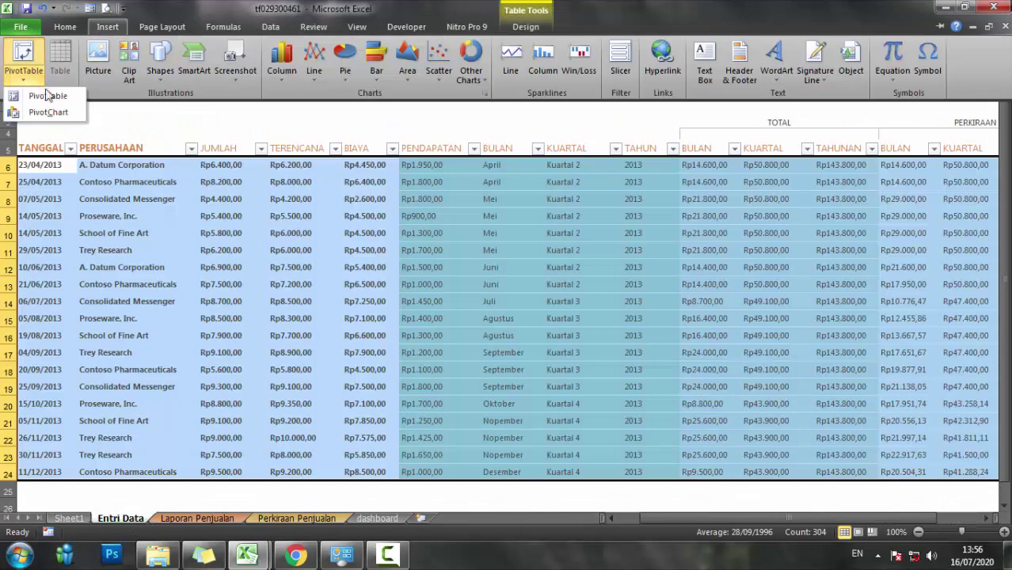
pyautogui.click(46, 93)
pyautogui.click(697, 305)
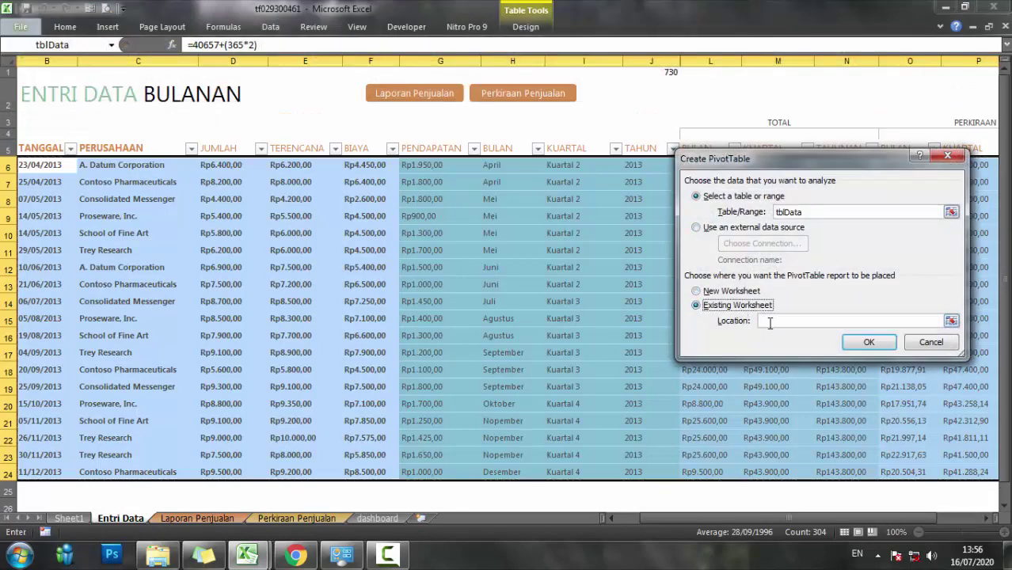
pyautogui.click(69, 518)
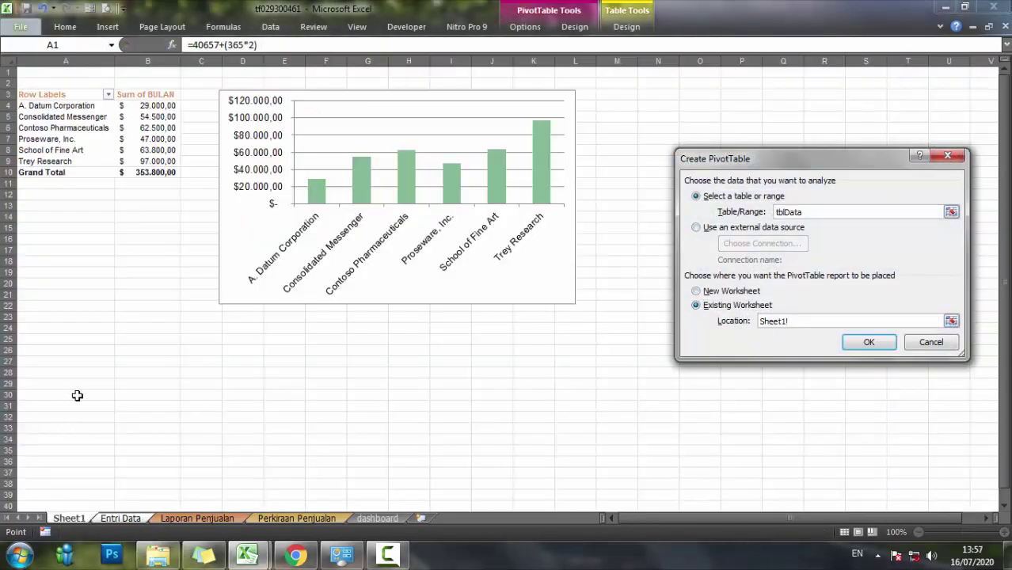
pyautogui.click(49, 393)
pyautogui.click(868, 342)
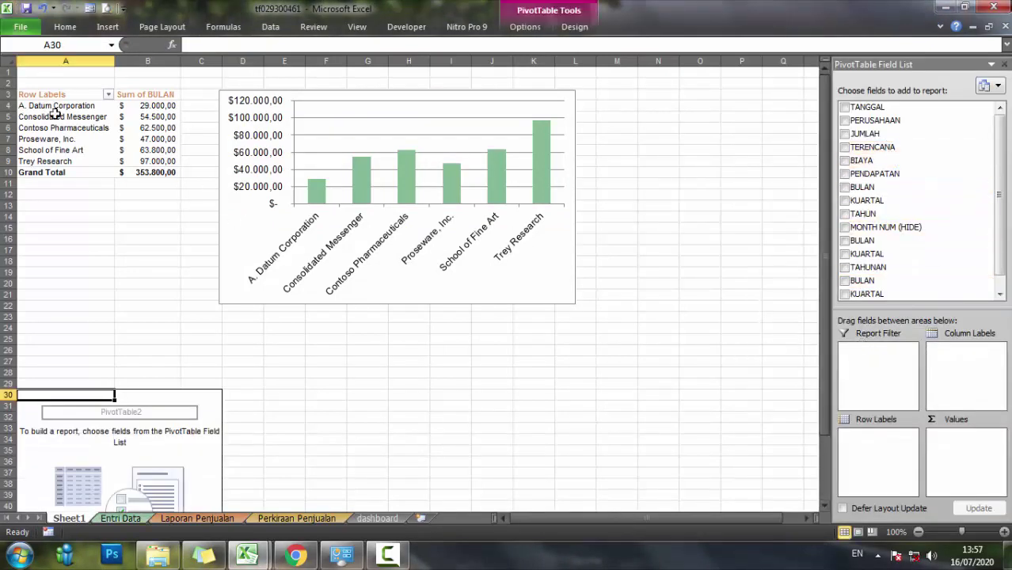
# List BULAN months with TAHUN values, and Format Painter the dollar format from B6 onto B31:B40.
pyautogui.click(845, 188)
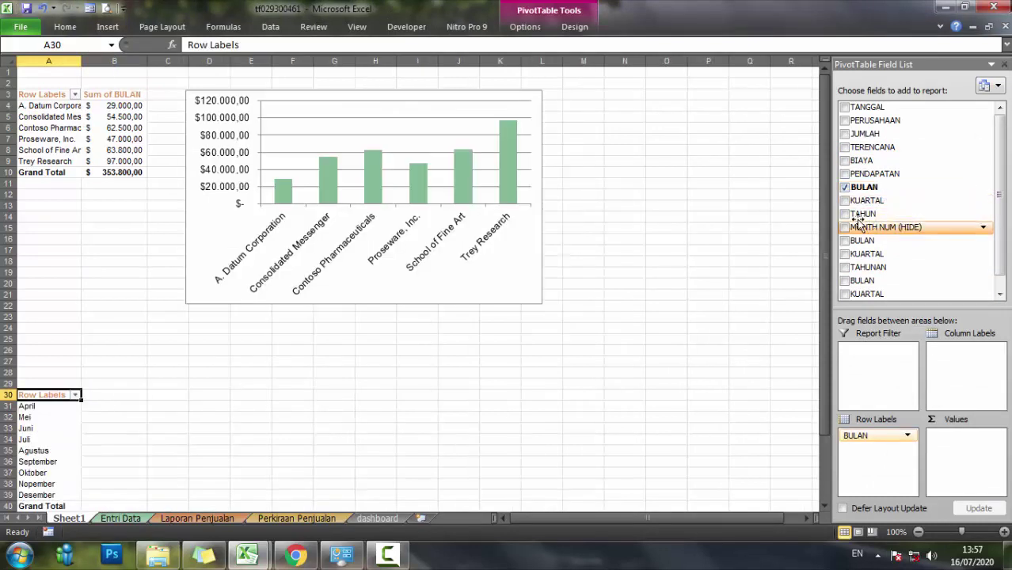
pyautogui.click(844, 214)
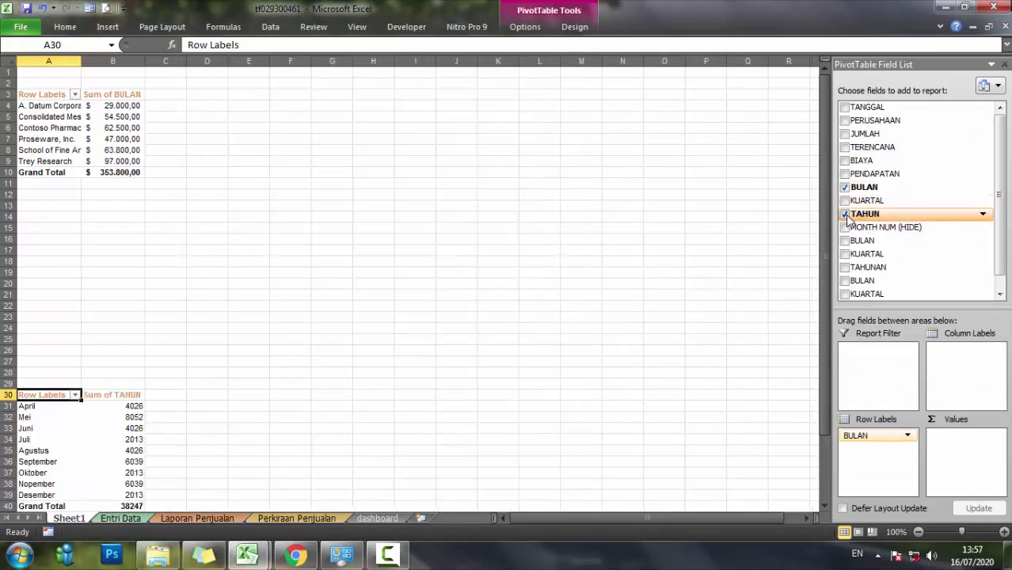
pyautogui.click(130, 406)
pyautogui.click(112, 127)
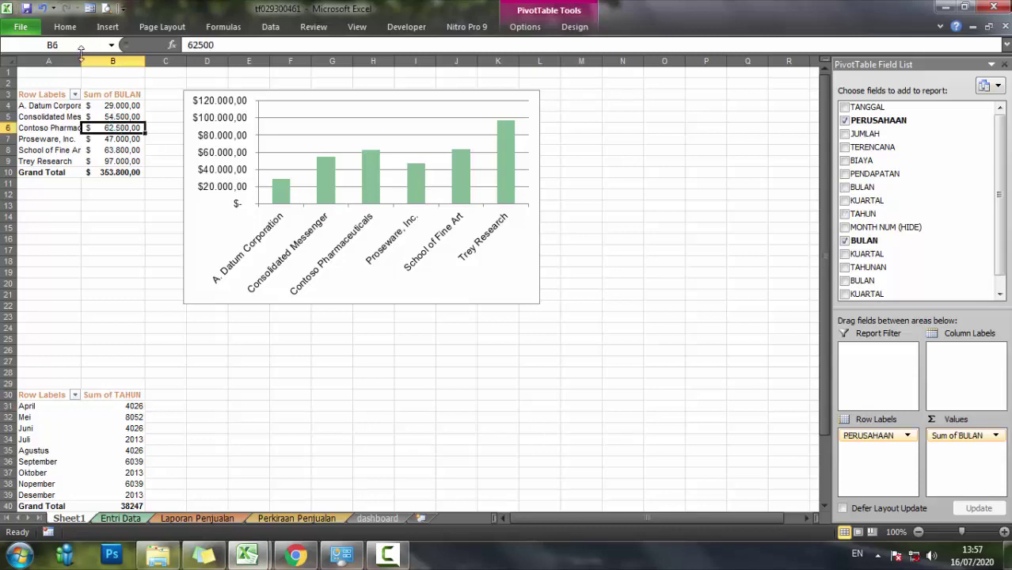
pyautogui.click(65, 26)
pyautogui.click(71, 79)
pyautogui.scroll(-1, 175, 363)
pyautogui.scroll(-1, 139, 344)
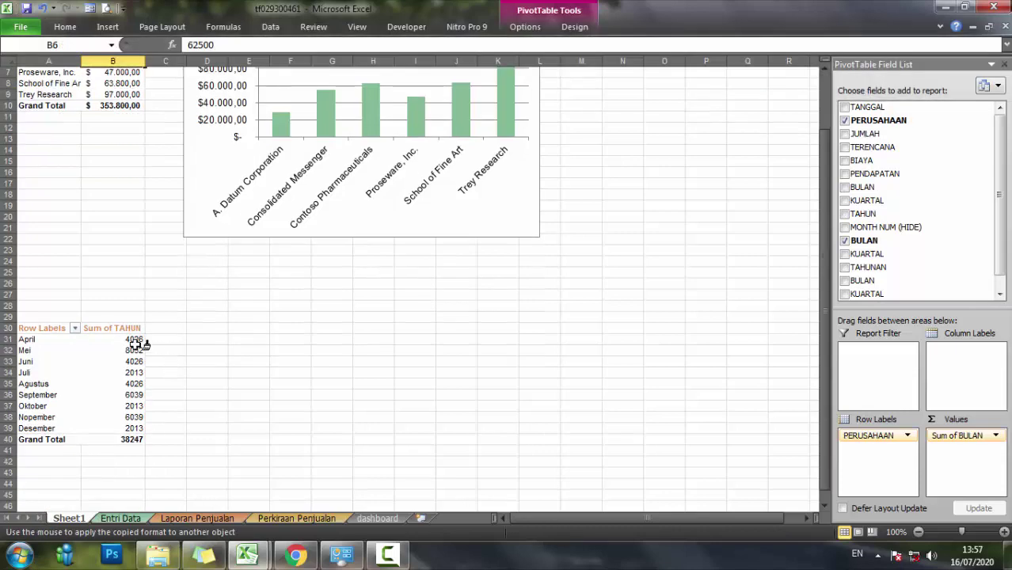
pyautogui.moveTo(133, 340); pyautogui.dragTo(130, 439)
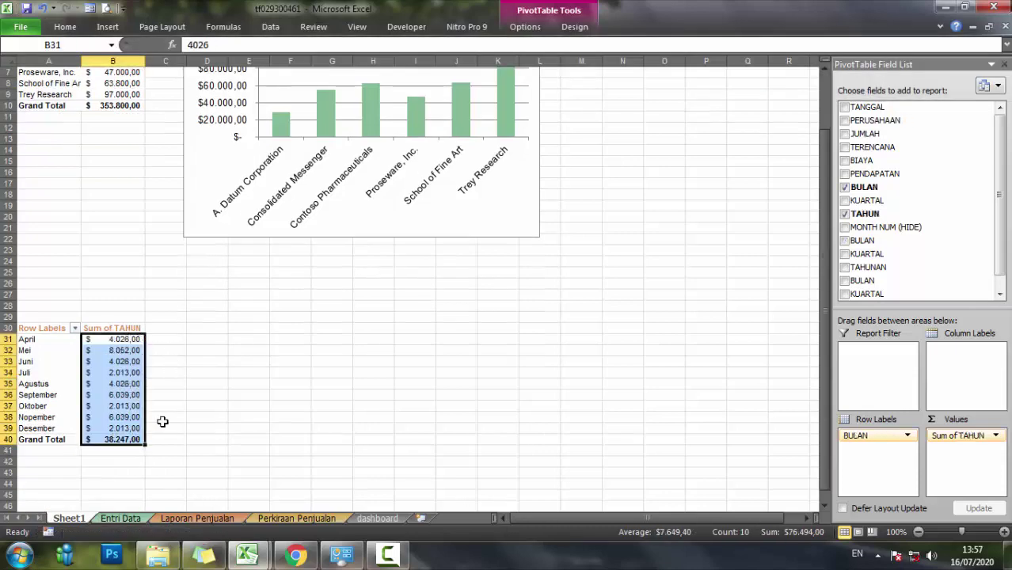
pyautogui.moveTo(863, 214)
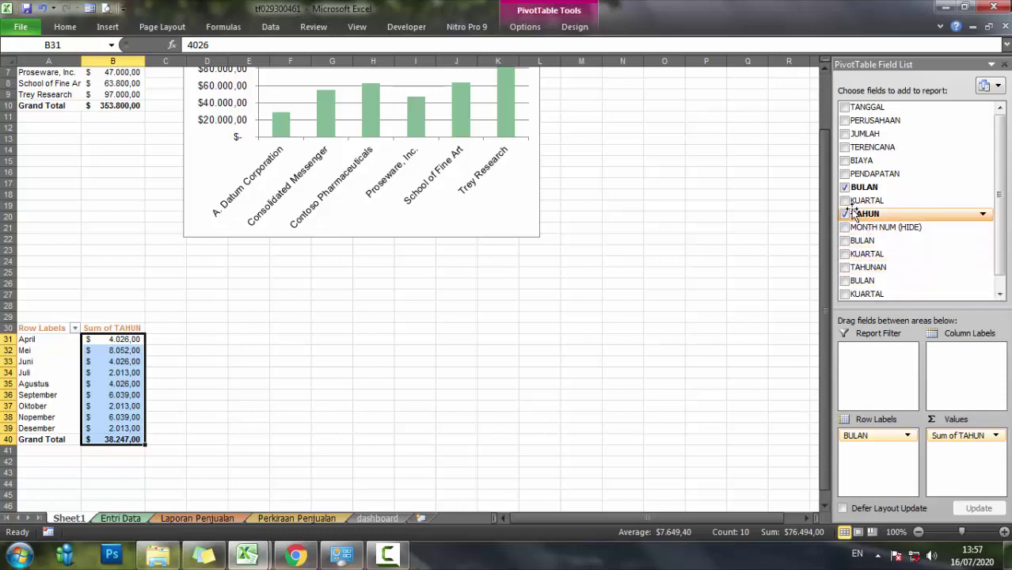
# Replace TAHUN with the second BULAN field so April–Desember show Sum of BULAN.
pyautogui.click(844, 214)
pyautogui.click(844, 240)
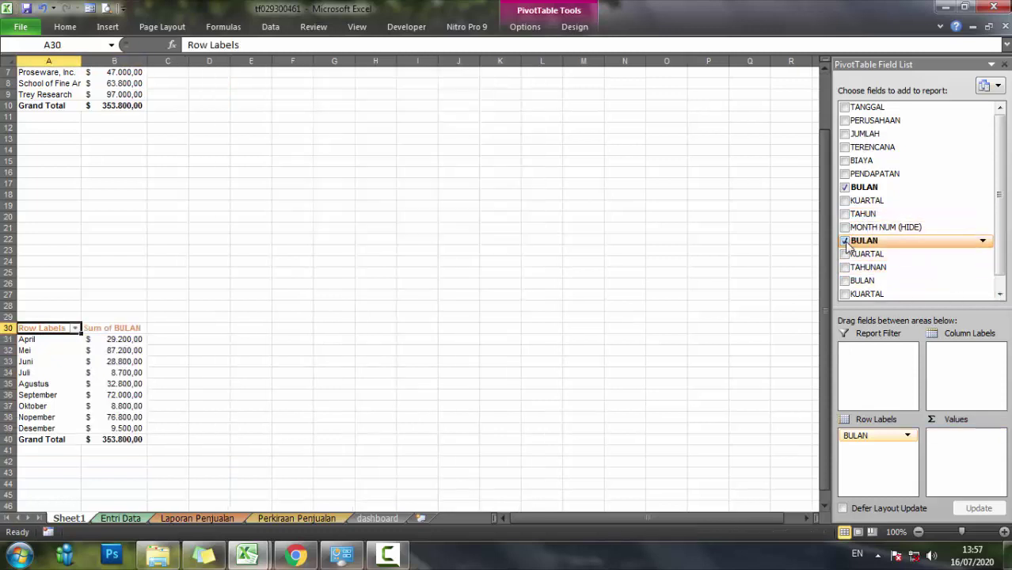
pyautogui.click(122, 339)
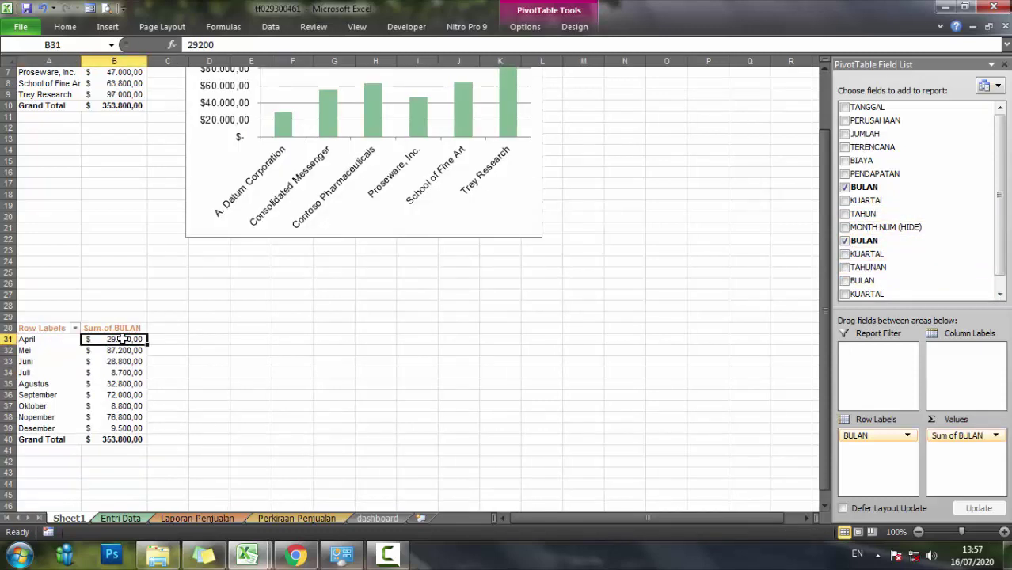
pyautogui.click(390, 387)
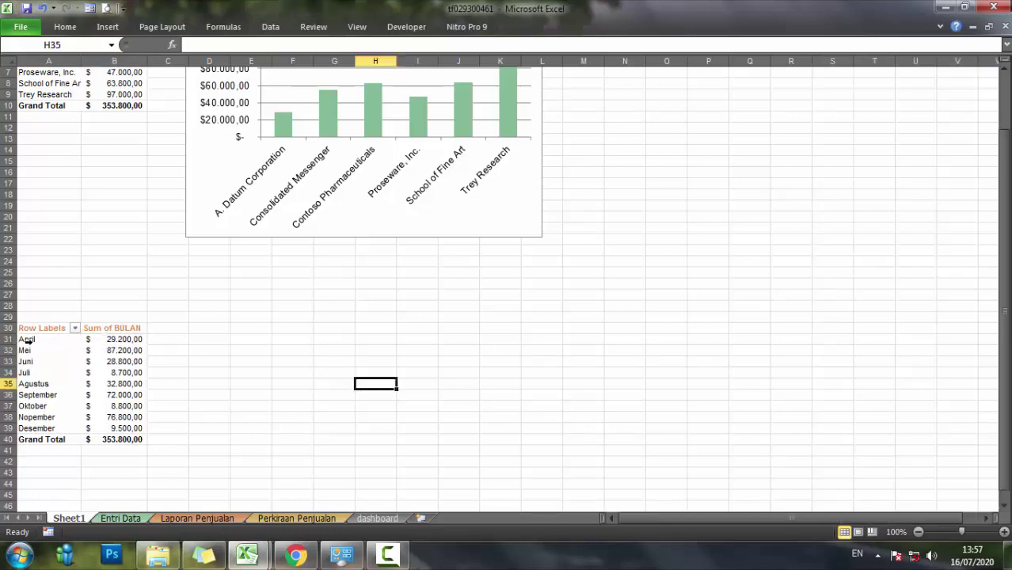
pyautogui.scroll(-2, 244, 396)
pyautogui.scroll(4, 238, 420)
pyautogui.scroll(-3, 198, 420)
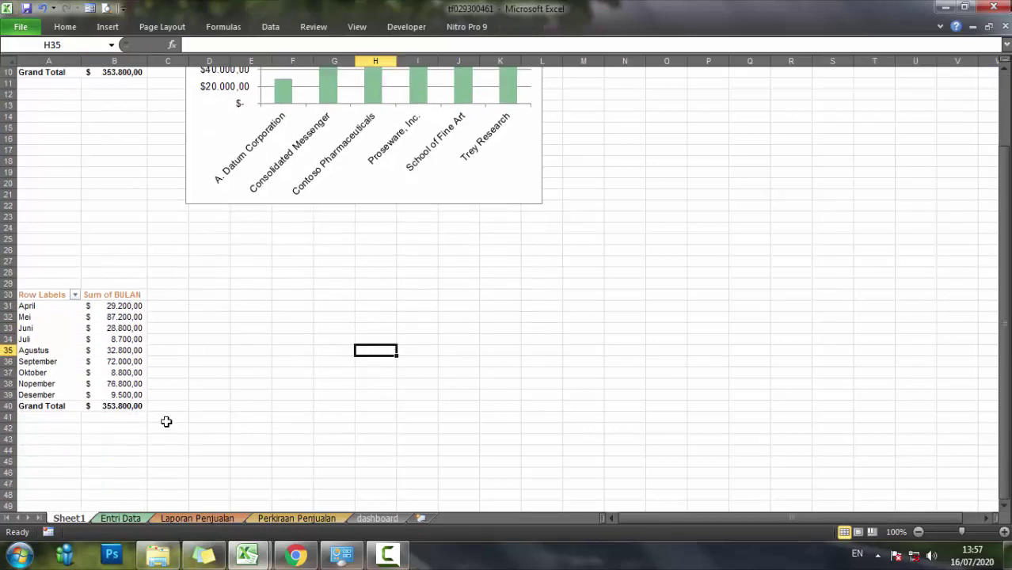
pyautogui.click(96, 350)
# Insert a line PivotChart of monthly totals and place it below the company chart.
pyautogui.click(566, 31)
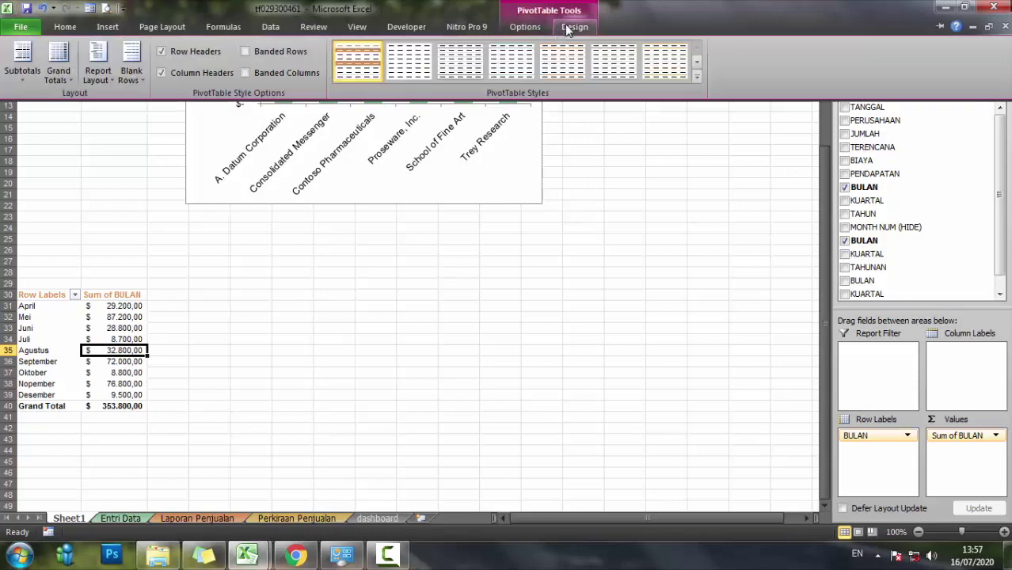
pyautogui.click(544, 32)
pyautogui.click(806, 63)
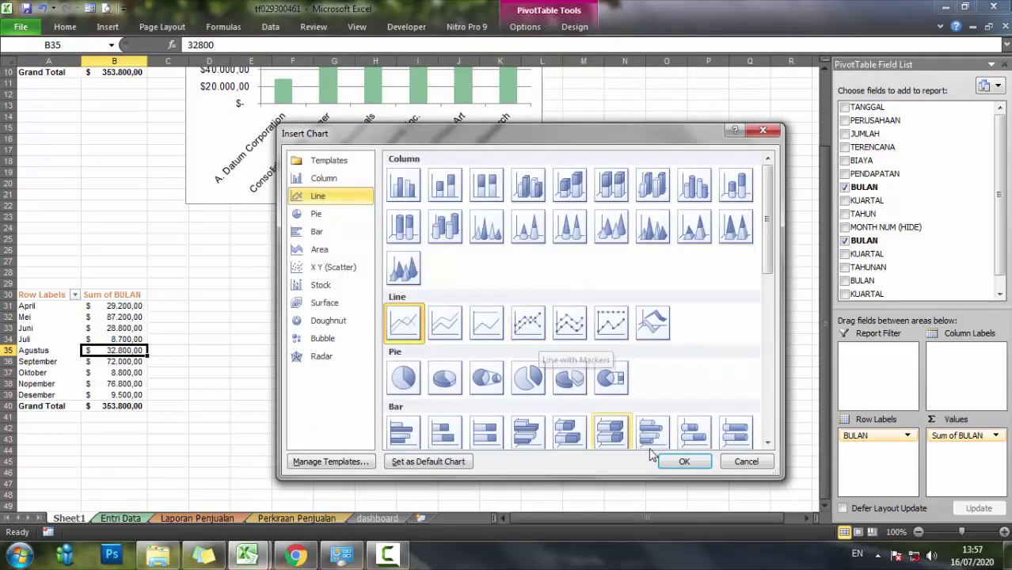
pyautogui.click(679, 463)
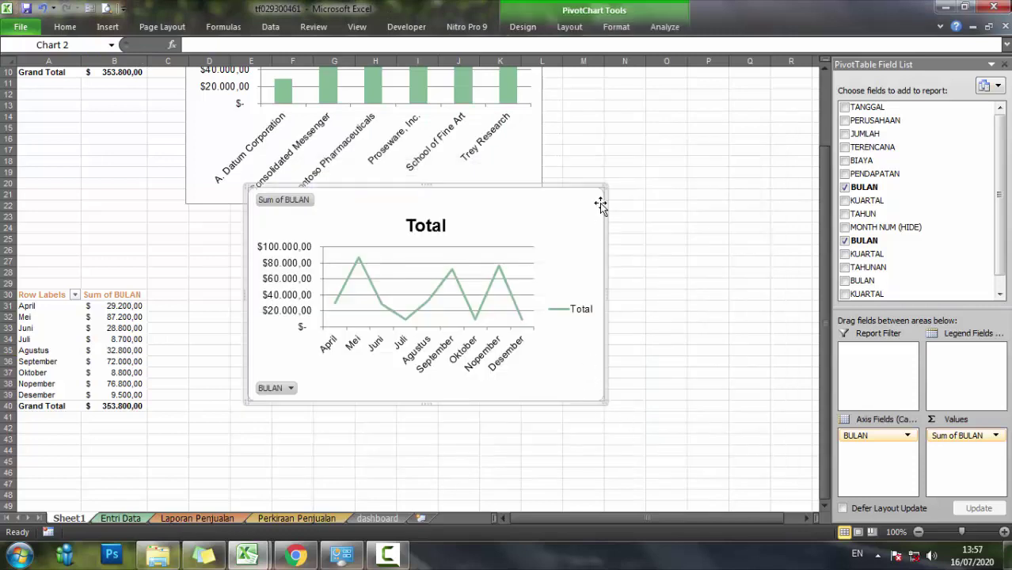
pyautogui.moveTo(597, 211); pyautogui.dragTo(527, 280)
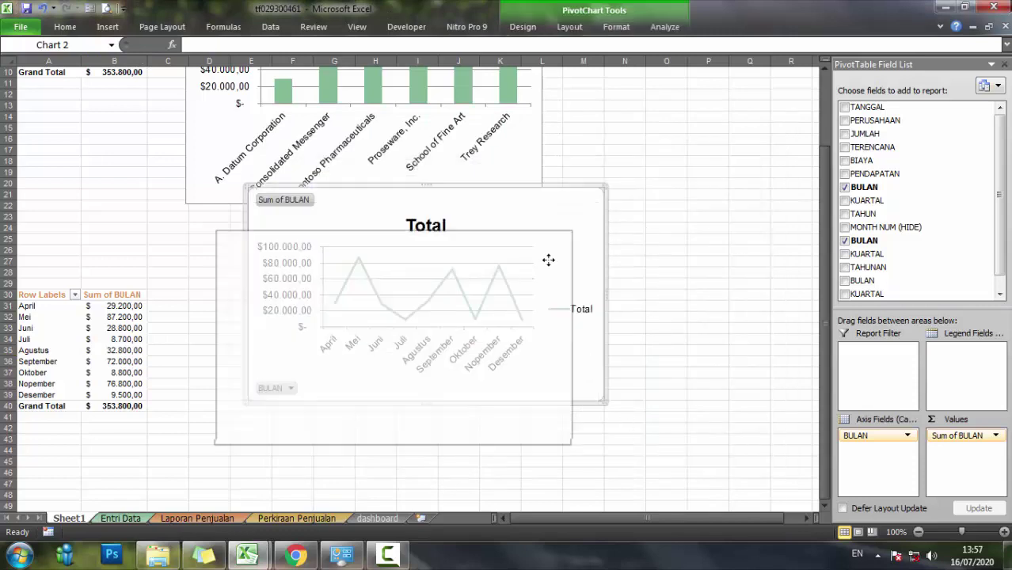
# Hide all field buttons on the line chart and delete its Total legend and title.
pyautogui.click(665, 26)
pyautogui.click(321, 75)
pyautogui.click(339, 165)
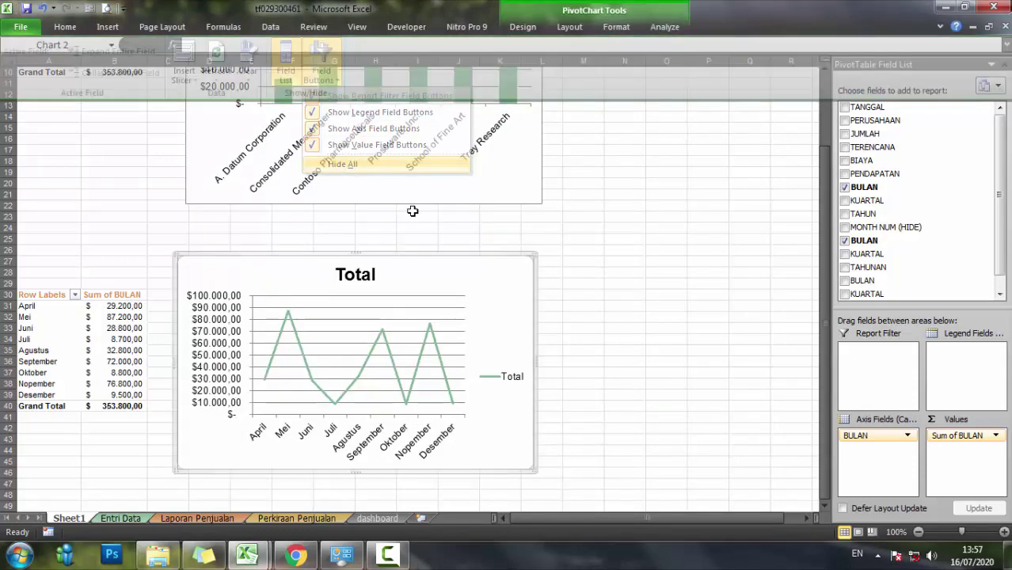
pyautogui.click(661, 295)
pyautogui.click(514, 378)
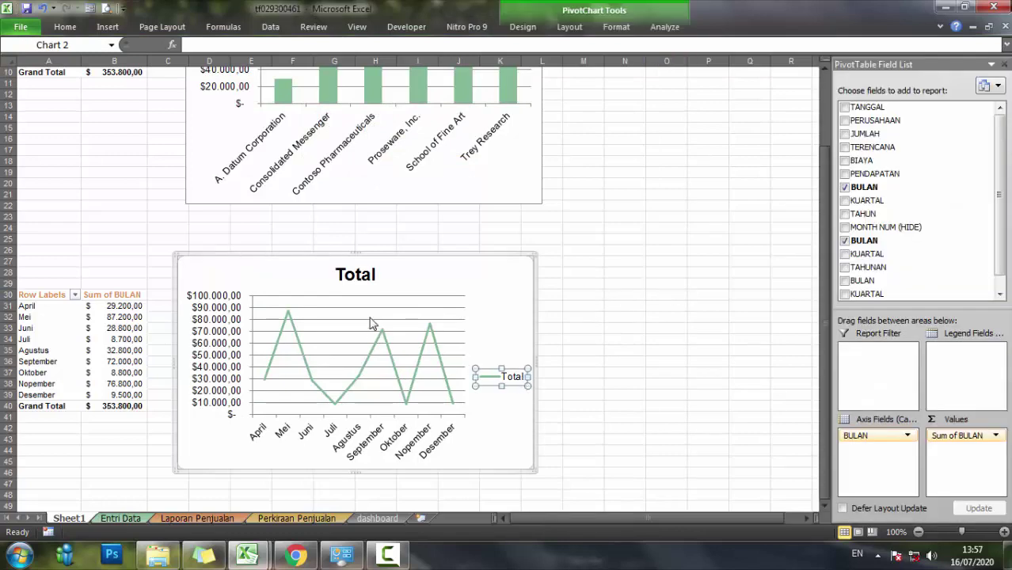
pyautogui.press('Delete')
pyautogui.click(356, 274)
pyautogui.press('Delete')
pyautogui.click(622, 295)
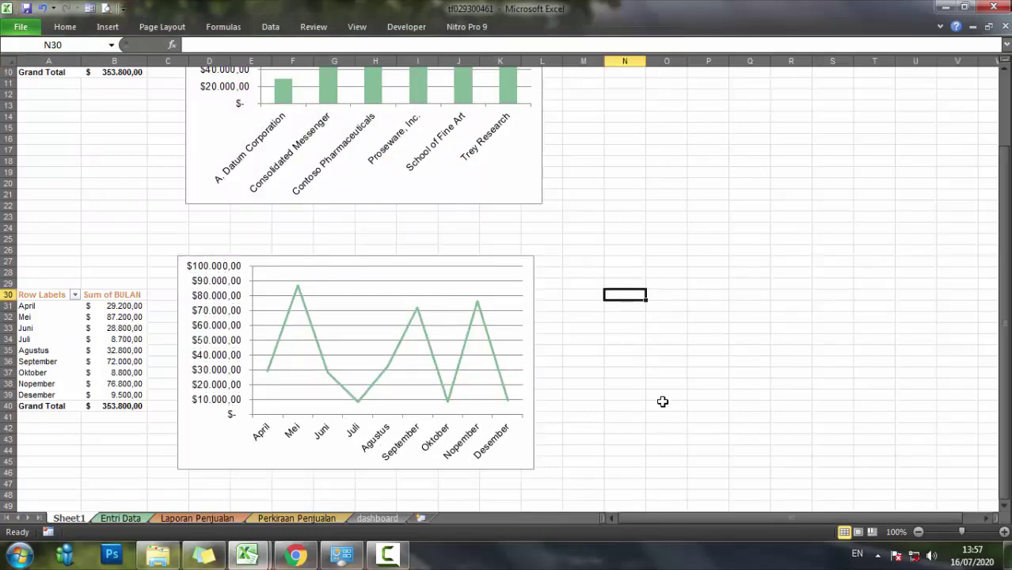
pyautogui.scroll(2, 661, 401)
pyautogui.scroll(1, 661, 396)
pyautogui.scroll(-1, 659, 396)
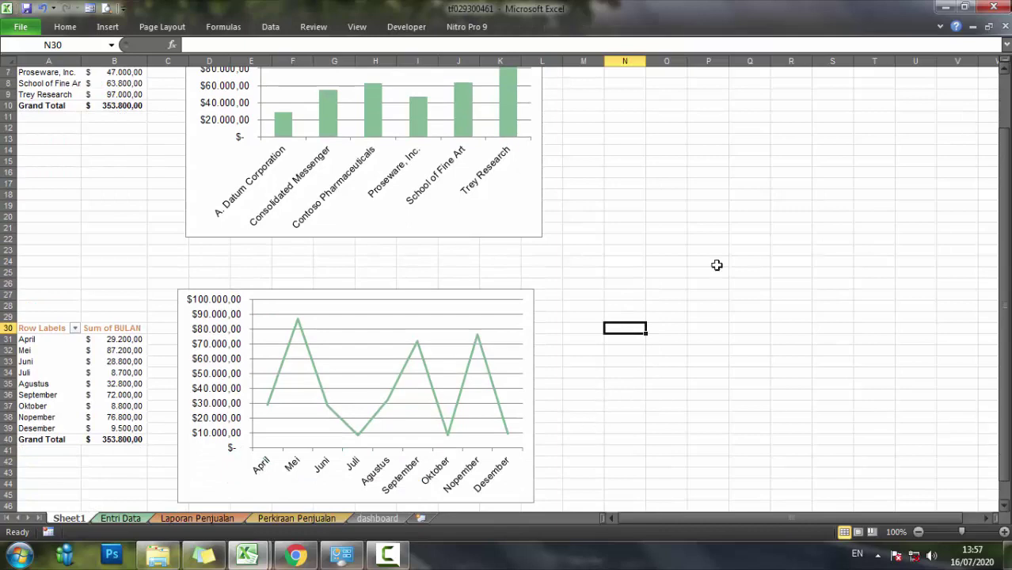
pyautogui.scroll(-1, 638, 300)
pyautogui.scroll(-1, 563, 335)
# Insert a tblData pivot table on the existing Sheet1 at cell A50.
pyautogui.click(119, 516)
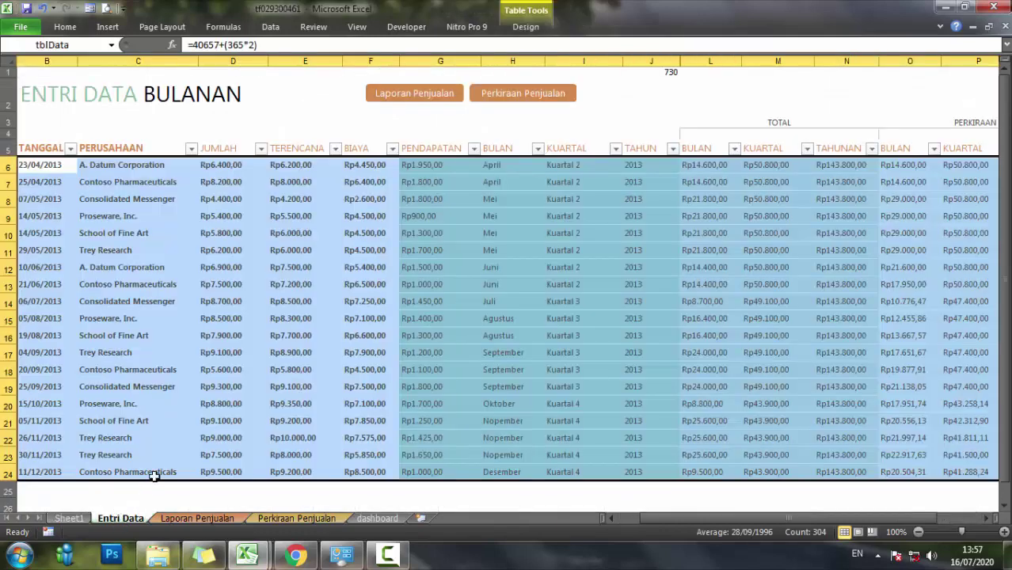
pyautogui.click(108, 26)
pyautogui.click(27, 65)
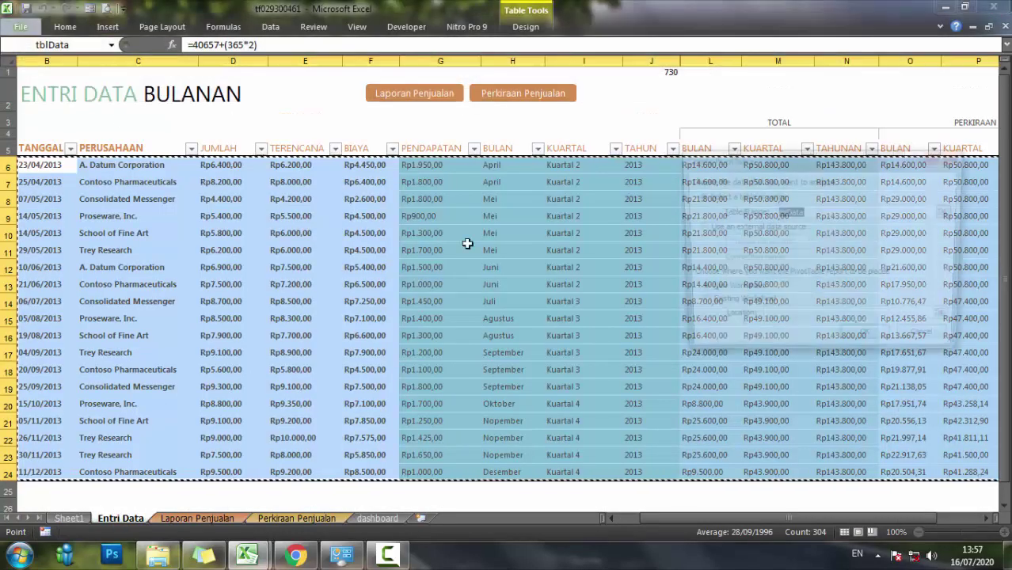
pyautogui.click(762, 305)
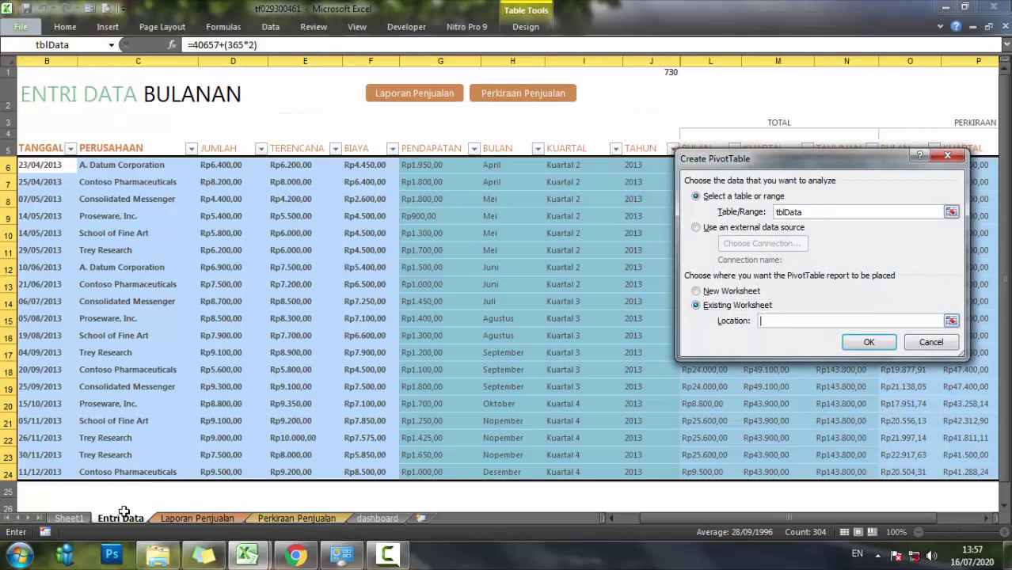
pyautogui.click(40, 506)
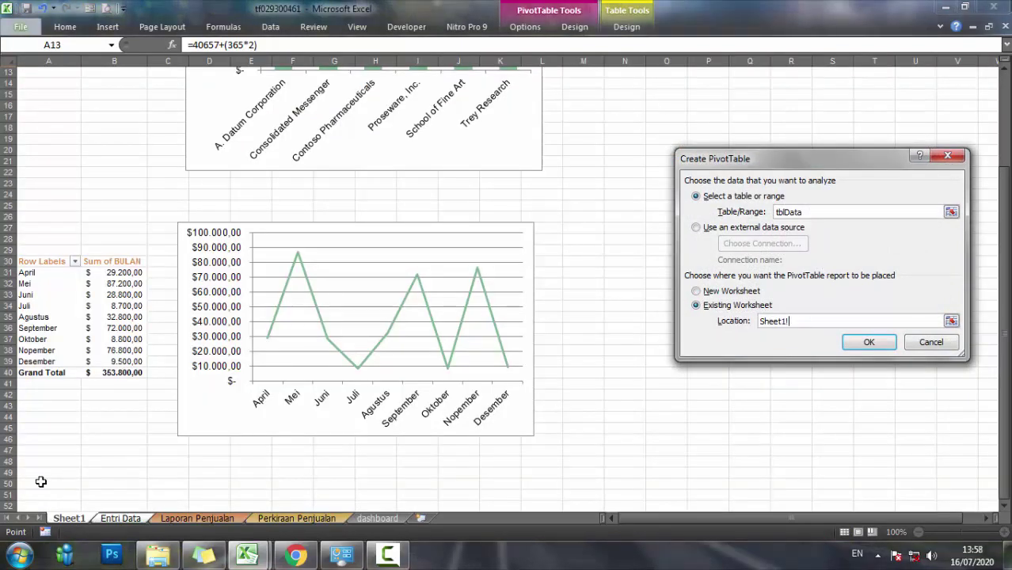
pyautogui.click(112, 478)
pyautogui.click(868, 341)
pyautogui.scroll(-2, 451, 401)
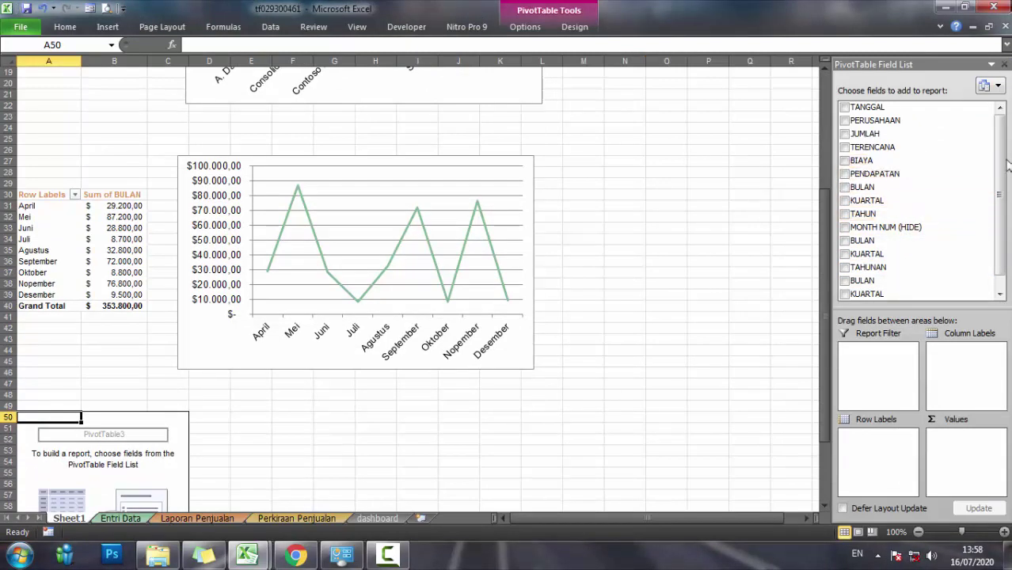
# List Sum of PENDAPATAN per PERUSAHAAN and paint B39's dollar format onto B51:B57.
pyautogui.click(845, 174)
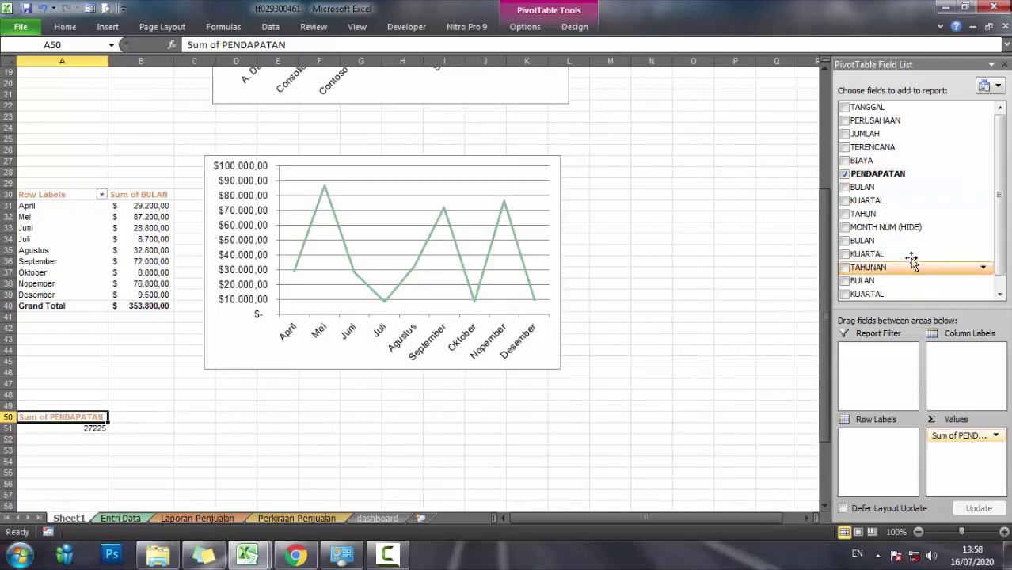
pyautogui.click(844, 120)
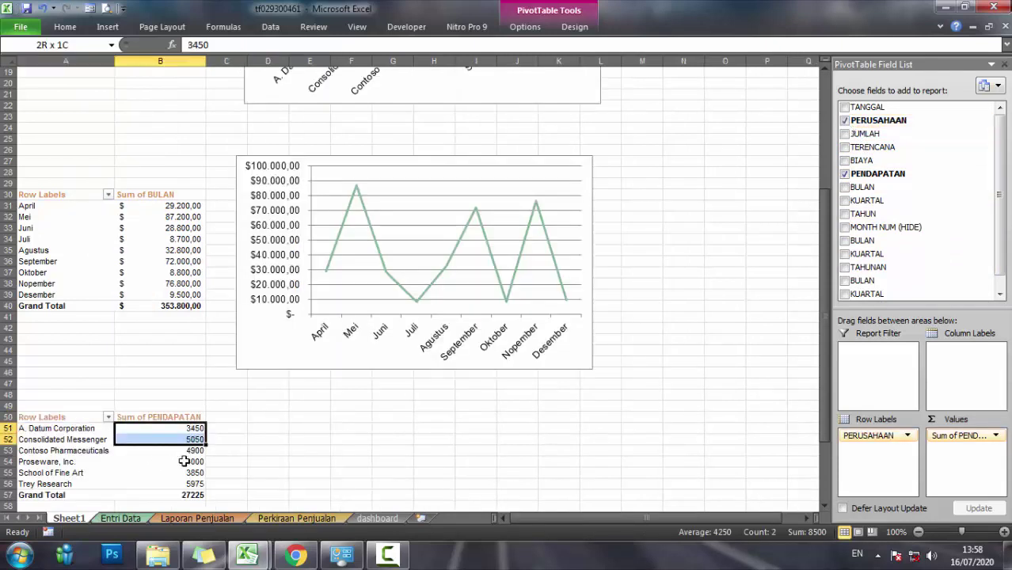
pyautogui.moveTo(188, 428); pyautogui.dragTo(183, 494)
pyautogui.click(169, 293)
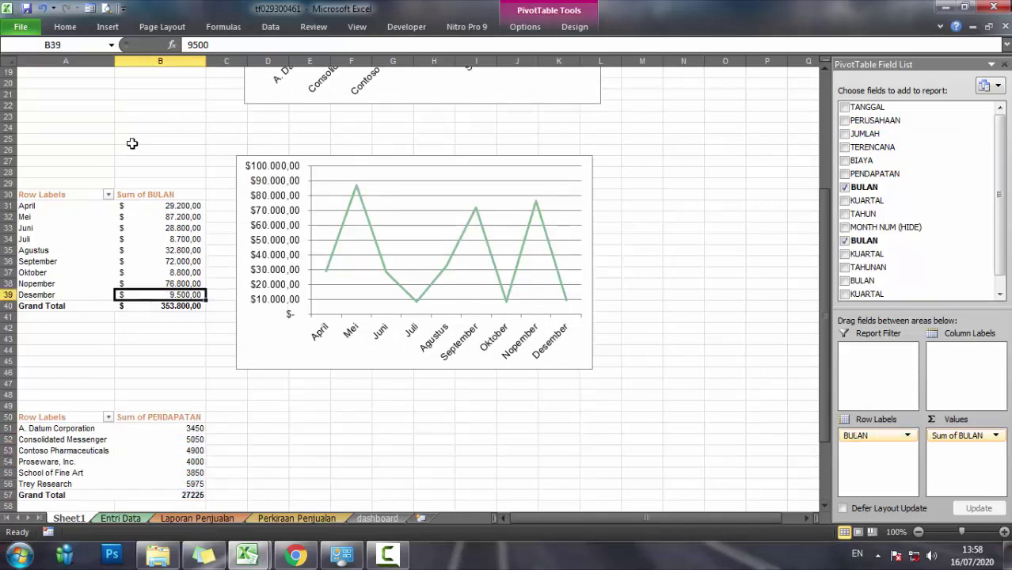
pyautogui.click(64, 26)
pyautogui.click(62, 85)
pyautogui.moveTo(190, 425); pyautogui.dragTo(184, 494)
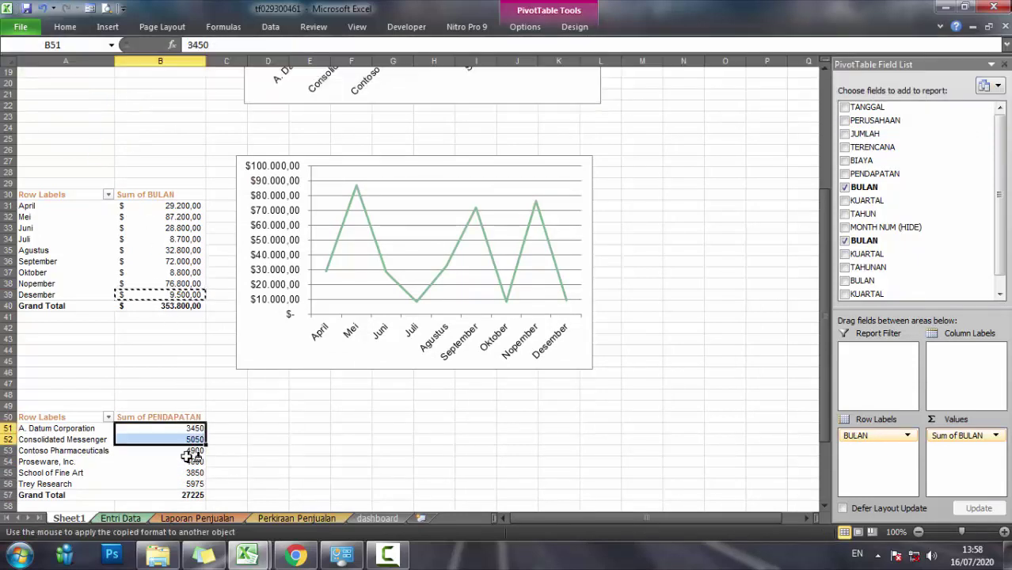
pyautogui.click(310, 450)
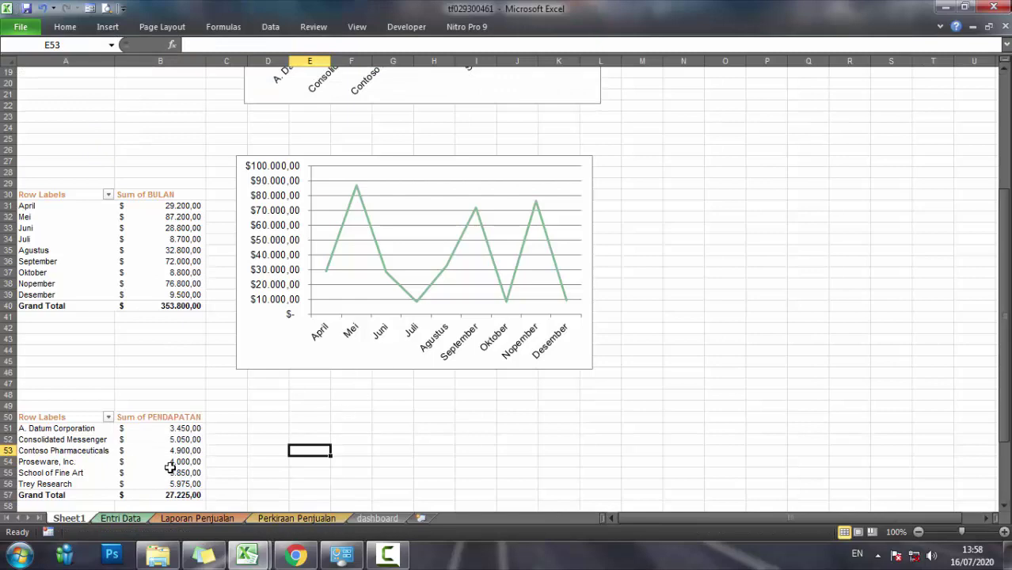
pyautogui.scroll(3, 262, 452)
pyautogui.scroll(-3, 333, 459)
pyautogui.scroll(-2, 304, 480)
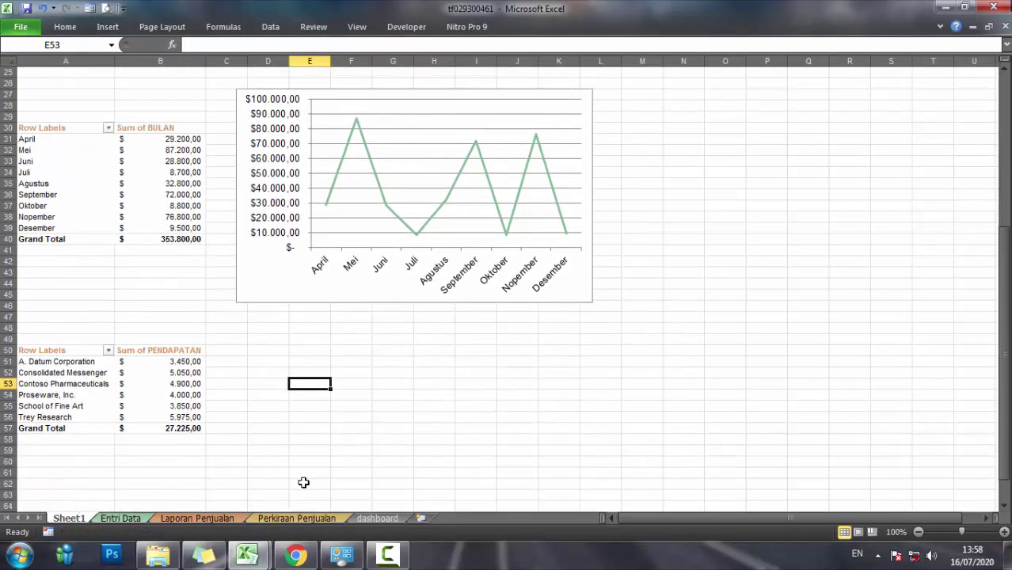
pyautogui.scroll(3, 304, 480)
pyautogui.scroll(3, 305, 479)
pyautogui.scroll(-1, 301, 485)
pyautogui.scroll(-4, 301, 484)
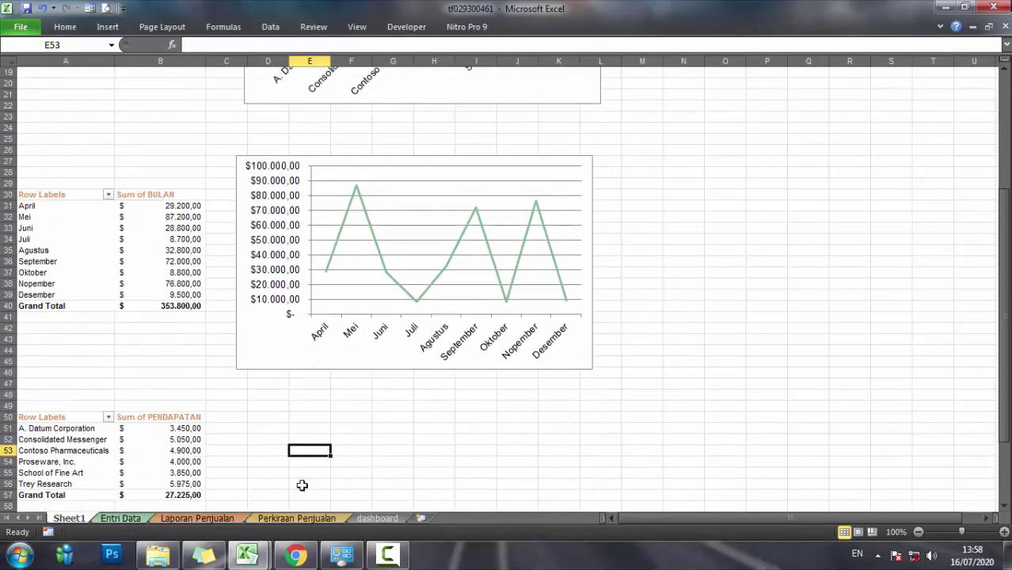
# Start a PivotChart for the company revenue pivot table.
pyautogui.click(158, 394)
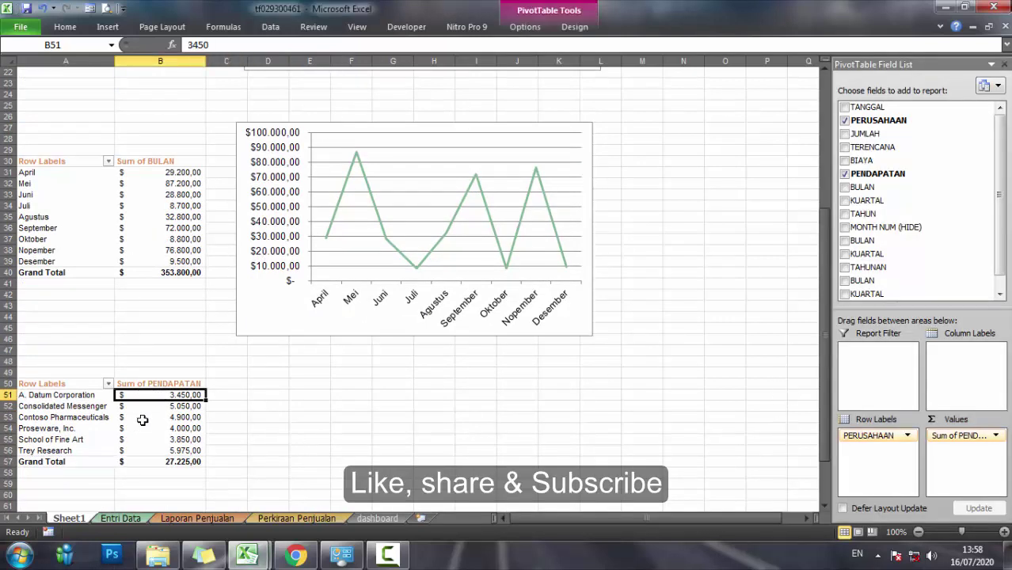
pyautogui.scroll(1, 333, 380)
pyautogui.scroll(2, 524, 317)
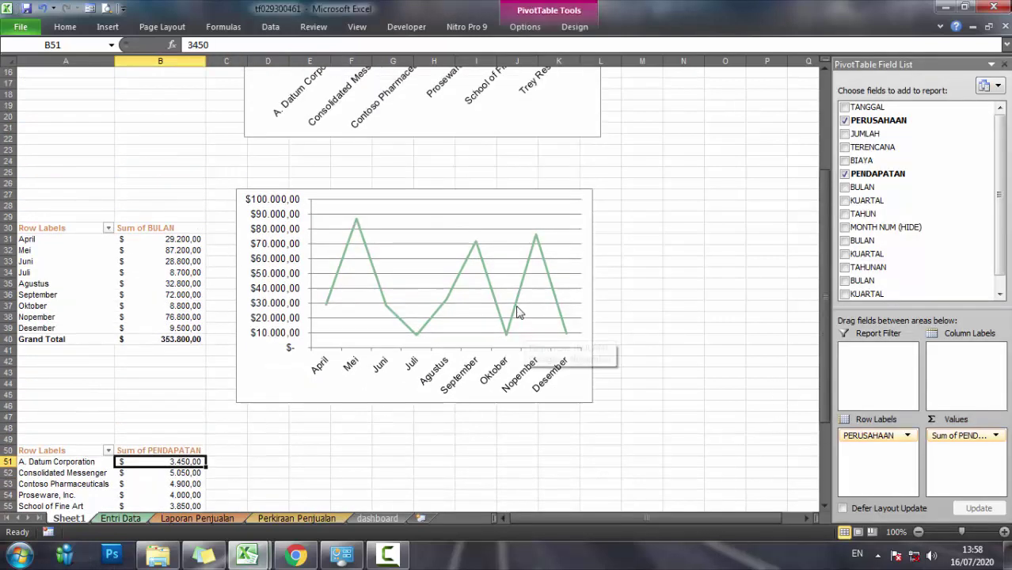
pyautogui.scroll(1, 499, 285)
pyautogui.scroll(-1, 397, 452)
pyautogui.scroll(-2, 393, 268)
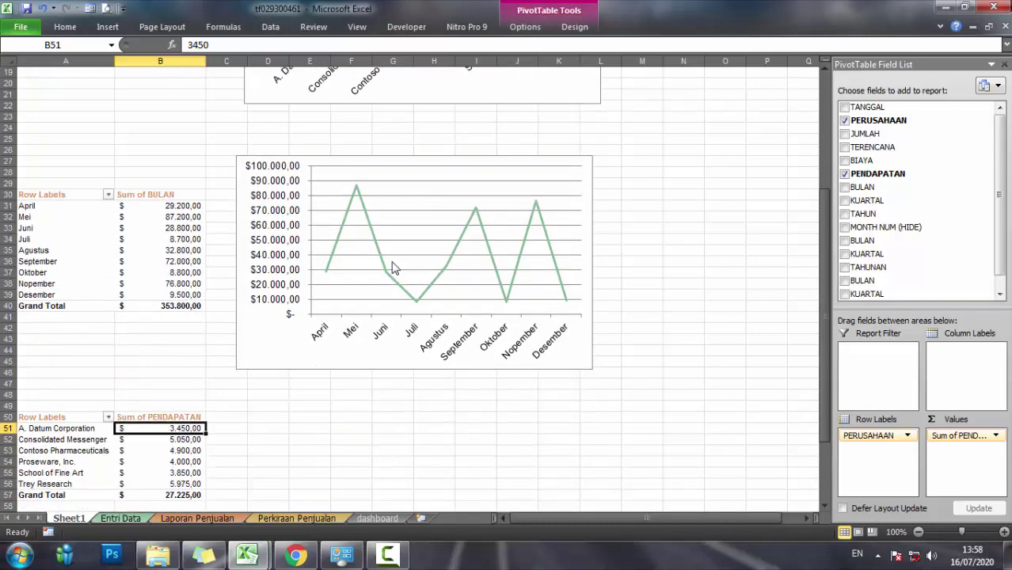
pyautogui.click(532, 29)
pyautogui.click(814, 62)
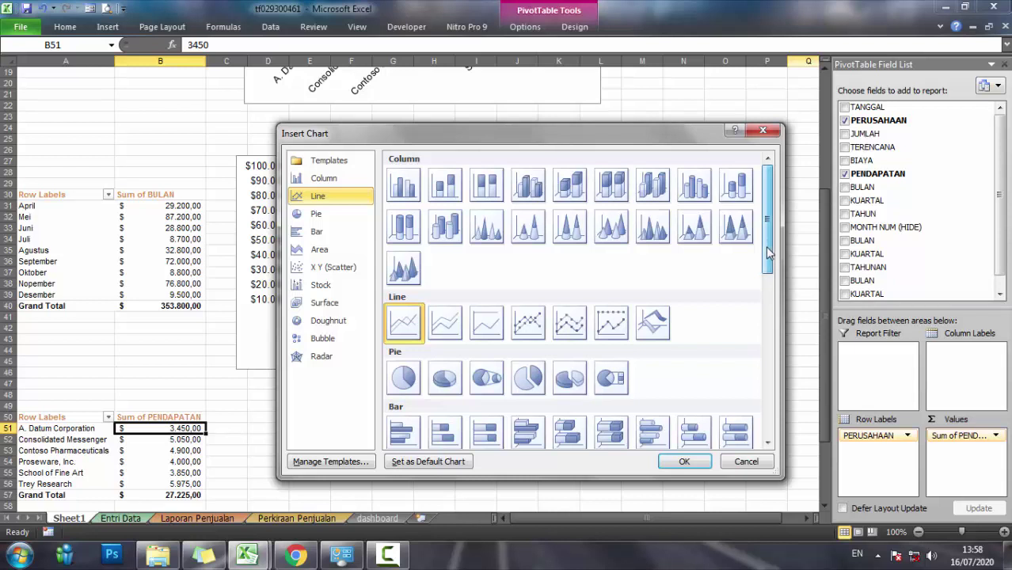
# Insert a horizontal bar PivotChart of company revenue and move it down beside row 50.
pyautogui.moveTo(768, 249); pyautogui.dragTo(768, 269)
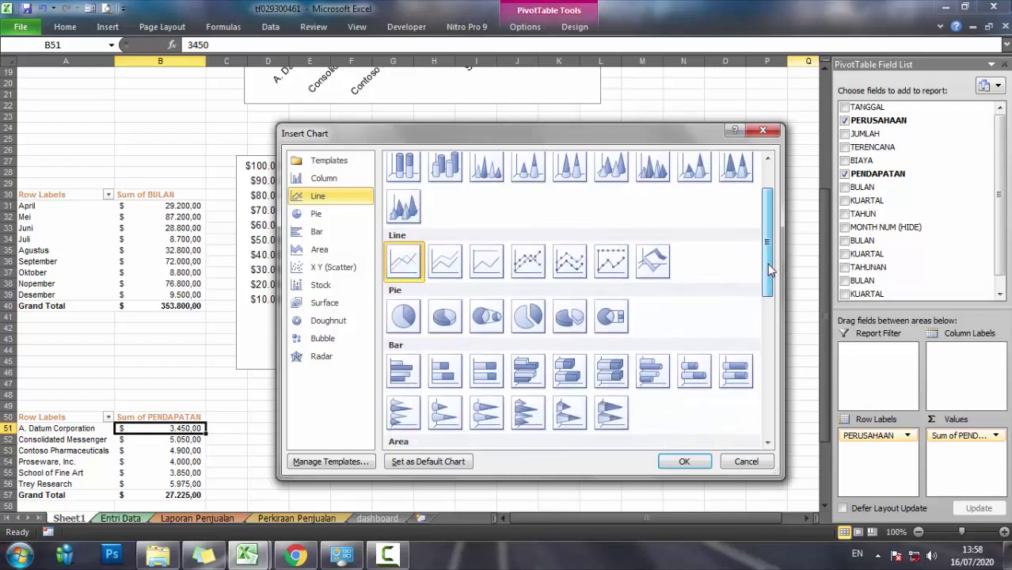
pyautogui.click(403, 371)
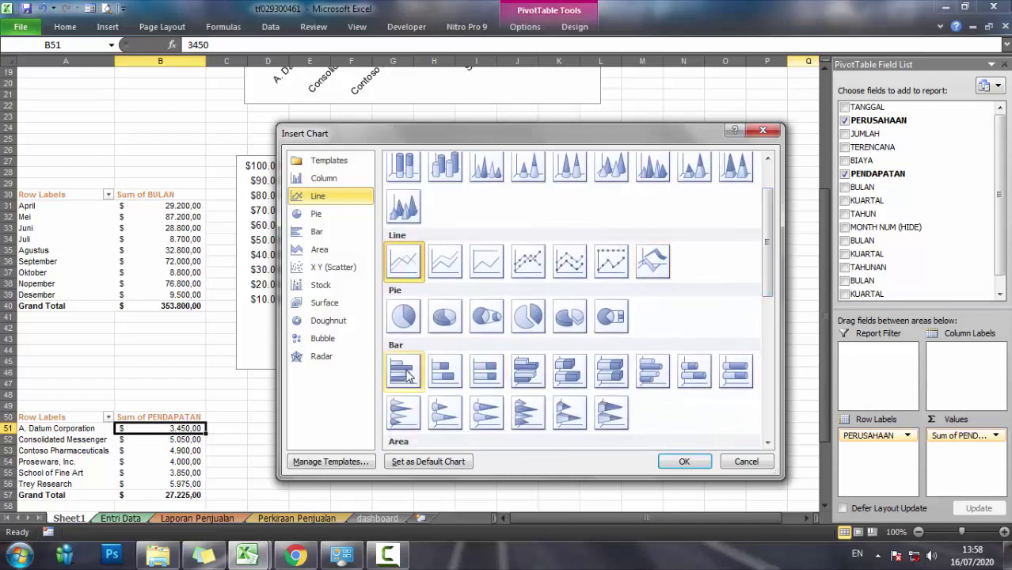
pyautogui.click(684, 462)
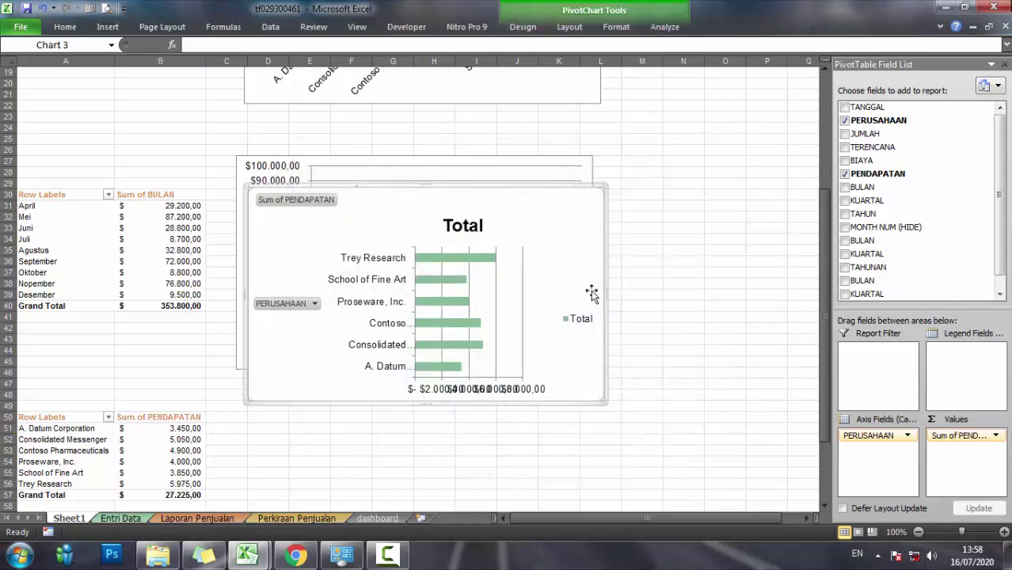
pyautogui.moveTo(601, 193)
pyautogui.mouseDown()
pyautogui.moveTo(577, 411)
pyautogui.moveTo(574, 404)
pyautogui.mouseUp()
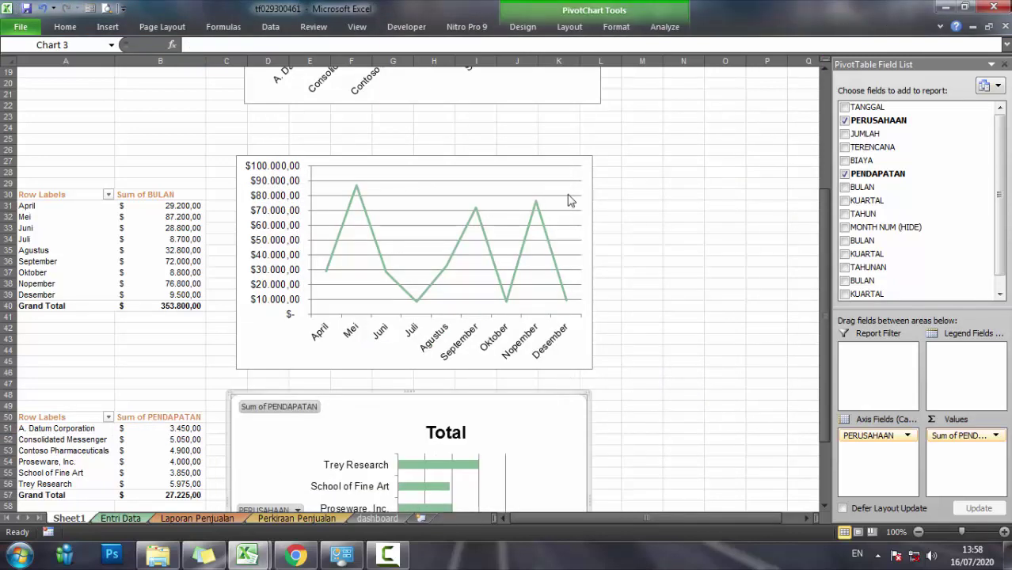
# Hide all field buttons on the bar chart and delete its Total title.
pyautogui.click(663, 26)
pyautogui.click(331, 72)
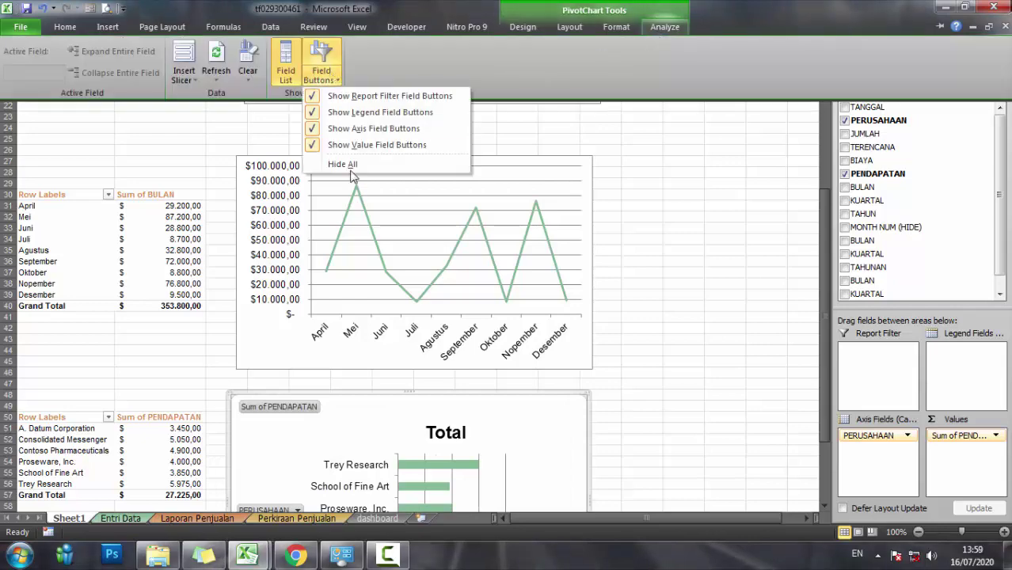
pyautogui.click(360, 162)
pyautogui.click(409, 415)
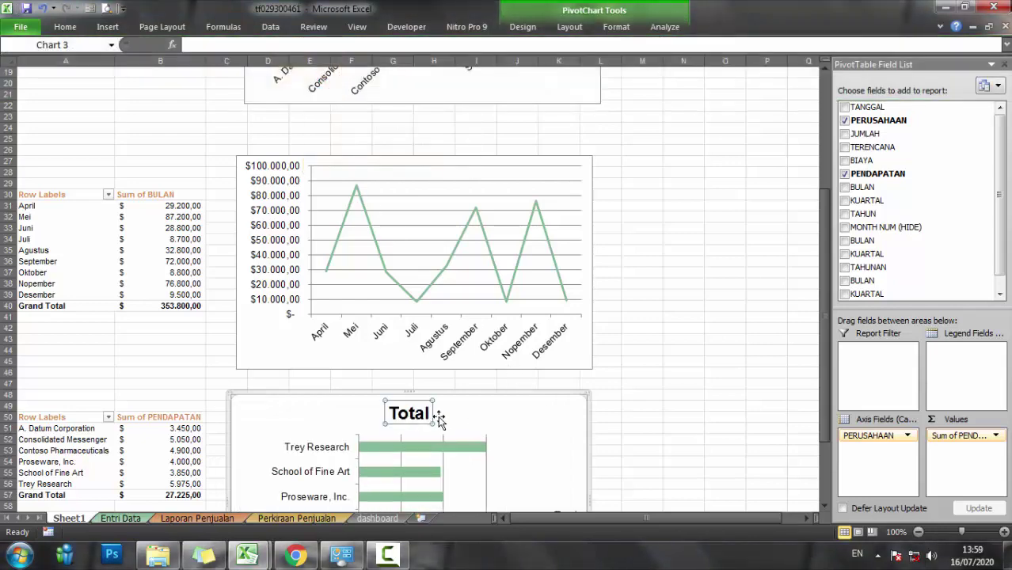
pyautogui.press('Delete')
pyautogui.scroll(-4, 586, 408)
pyautogui.scroll(-1, 570, 395)
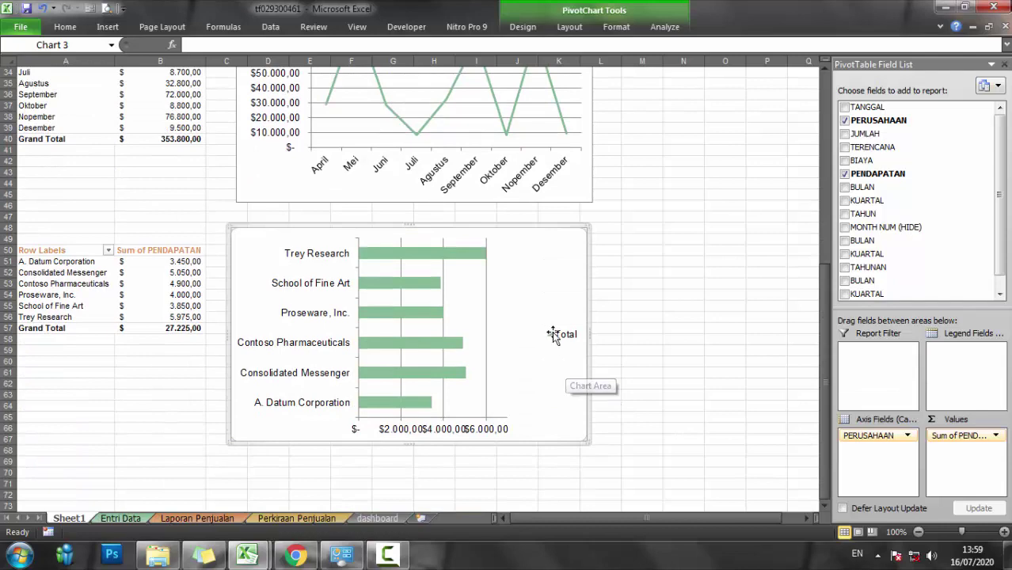
pyautogui.click(683, 328)
pyautogui.scroll(1, 451, 447)
pyautogui.scroll(1, 449, 448)
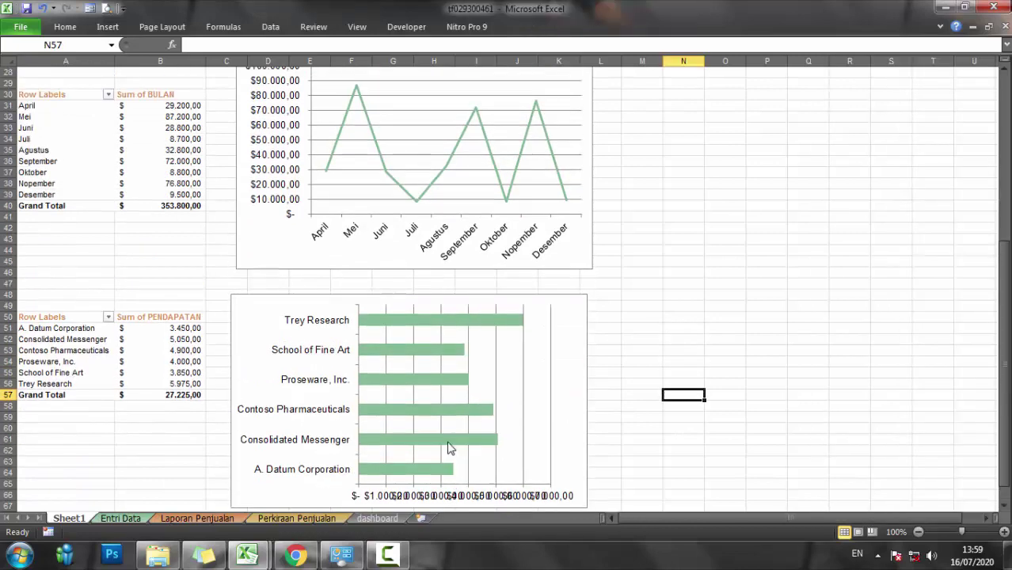
pyautogui.scroll(3, 448, 412)
pyautogui.scroll(3, 447, 380)
pyautogui.scroll(2, 459, 388)
pyautogui.scroll(1, 471, 317)
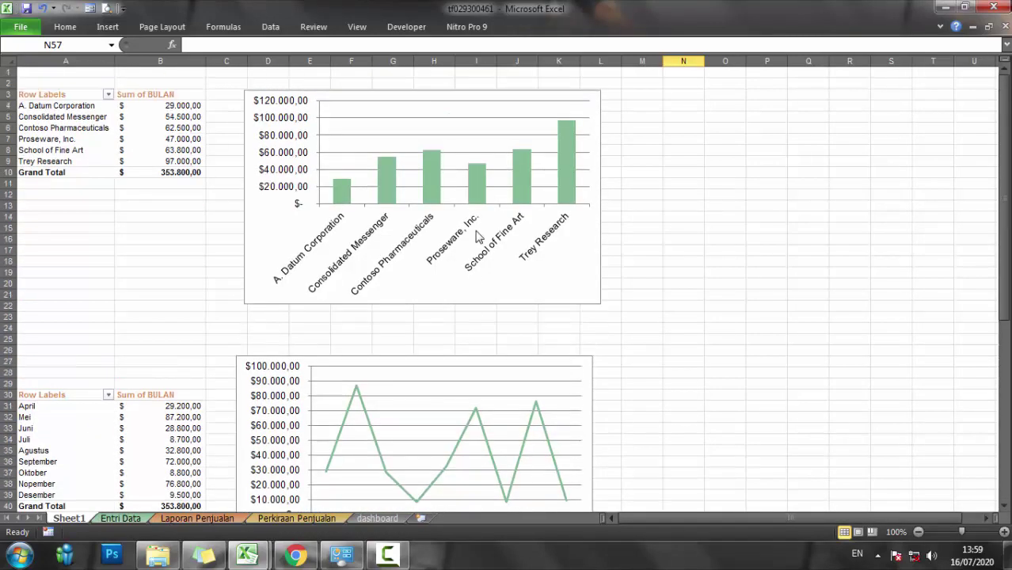
pyautogui.scroll(-2, 443, 317)
pyautogui.scroll(-3, 427, 412)
pyautogui.scroll(-3, 420, 396)
pyautogui.scroll(-2, 270, 383)
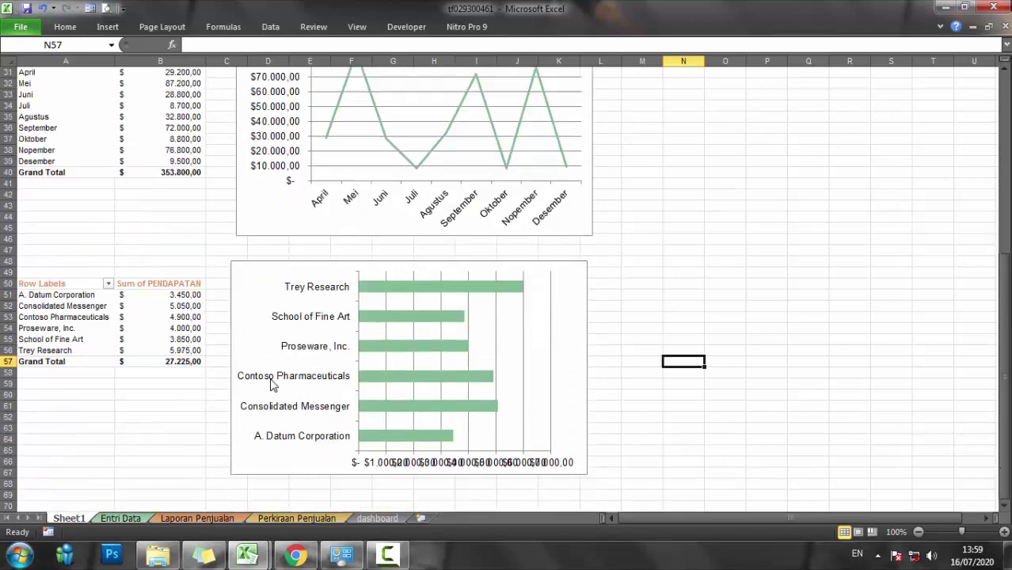
# Create a pivot table from tblData on Sheet1 at cell A71.
pyautogui.click(120, 518)
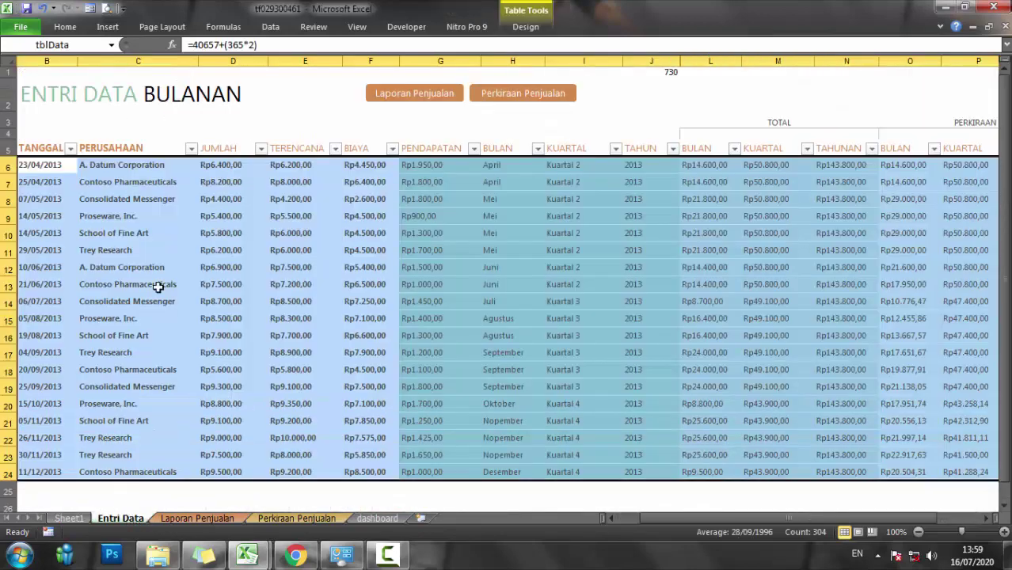
pyautogui.click(108, 26)
pyautogui.click(24, 54)
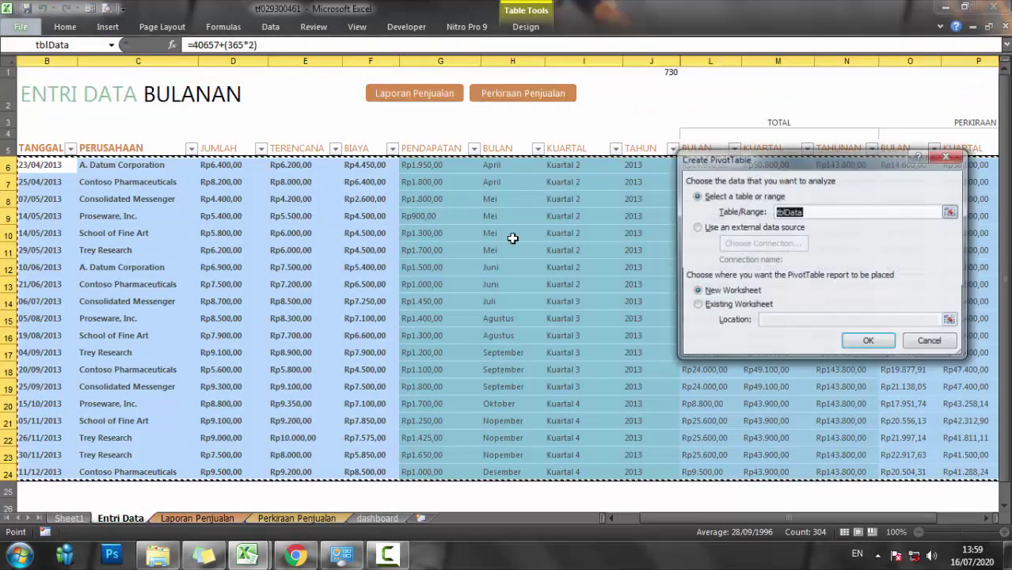
pyautogui.click(712, 305)
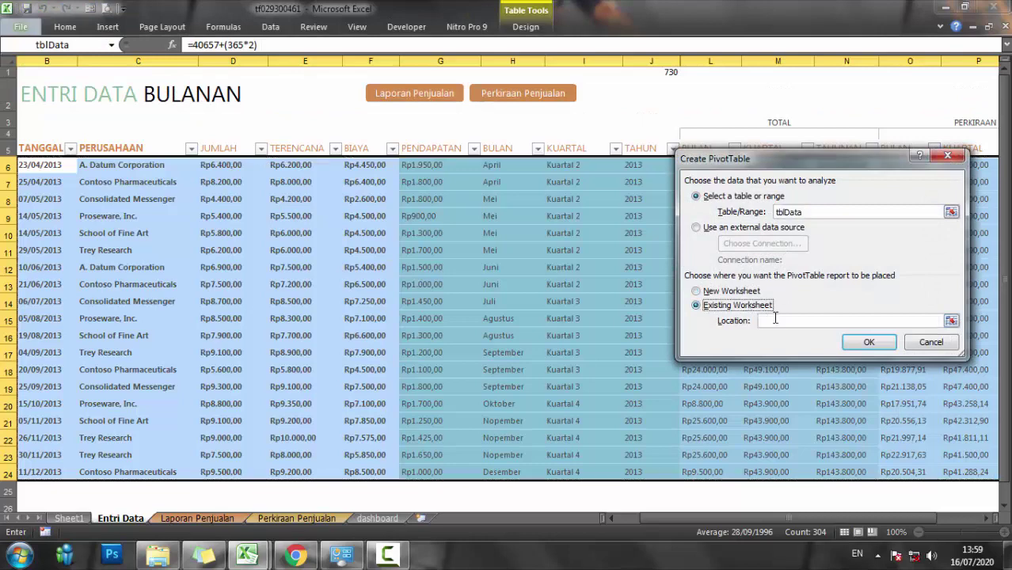
pyautogui.click(69, 518)
pyautogui.click(42, 482)
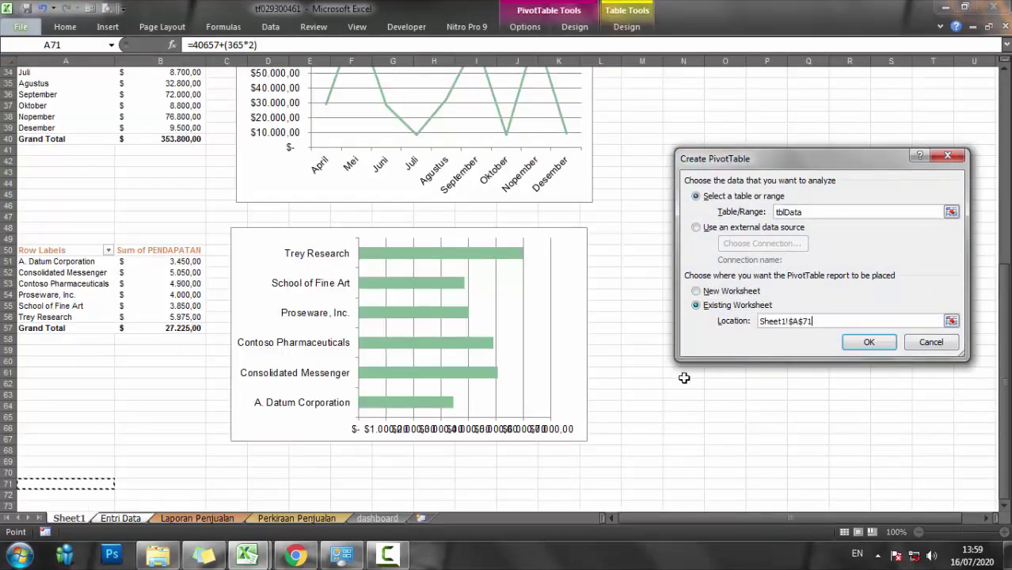
pyautogui.click(863, 342)
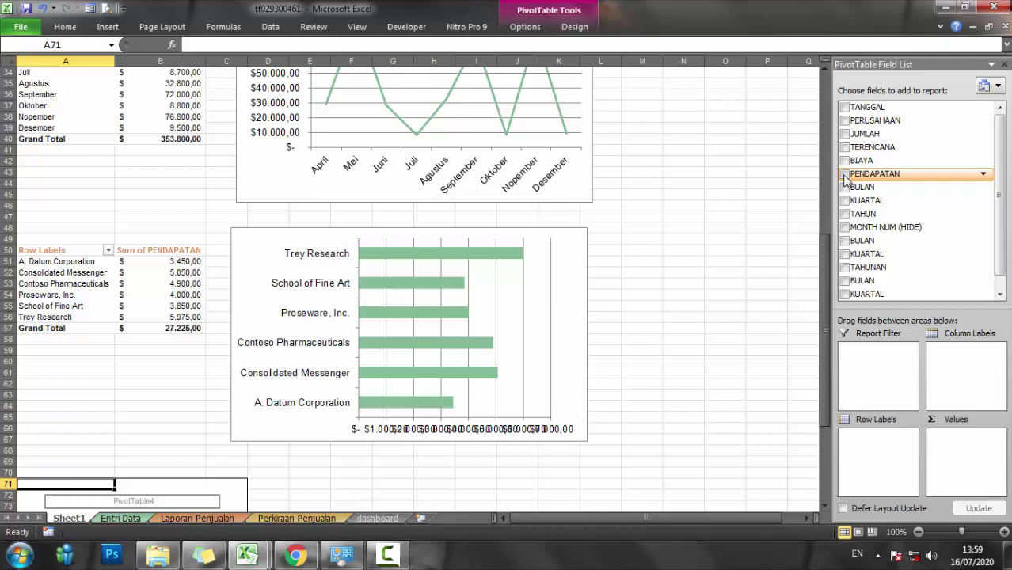
# Make the A71 pivot table sum BIAYA broken down by BULAN.
pyautogui.click(844, 160)
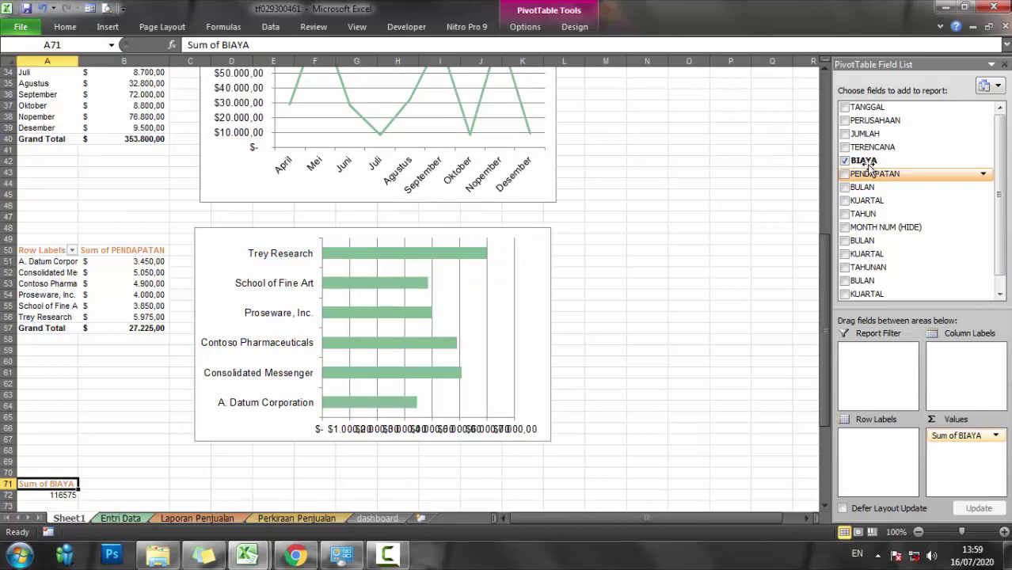
pyautogui.click(844, 187)
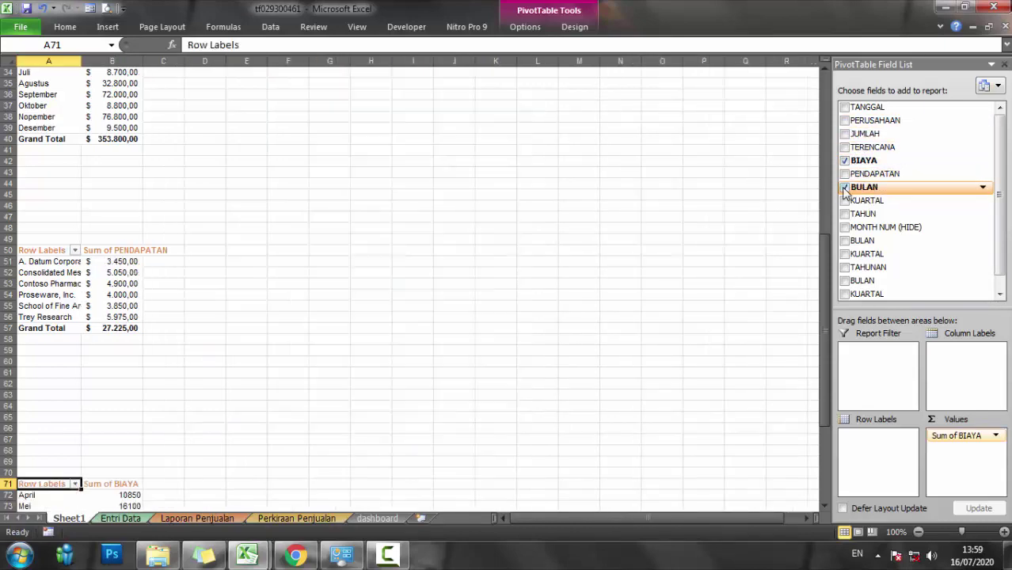
pyautogui.scroll(-2, 444, 340)
pyautogui.click(131, 440)
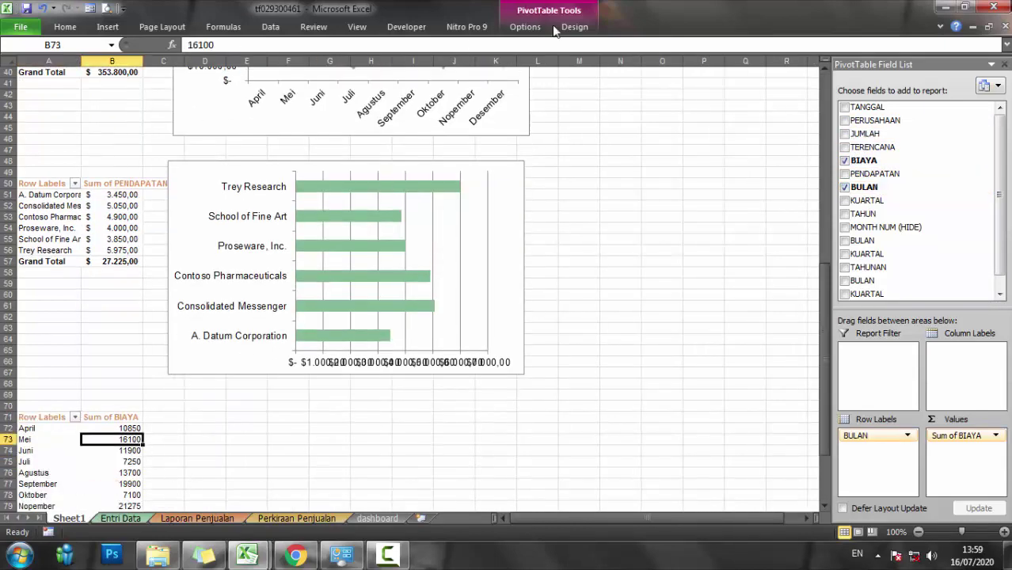
pyautogui.click(529, 27)
pyautogui.click(791, 62)
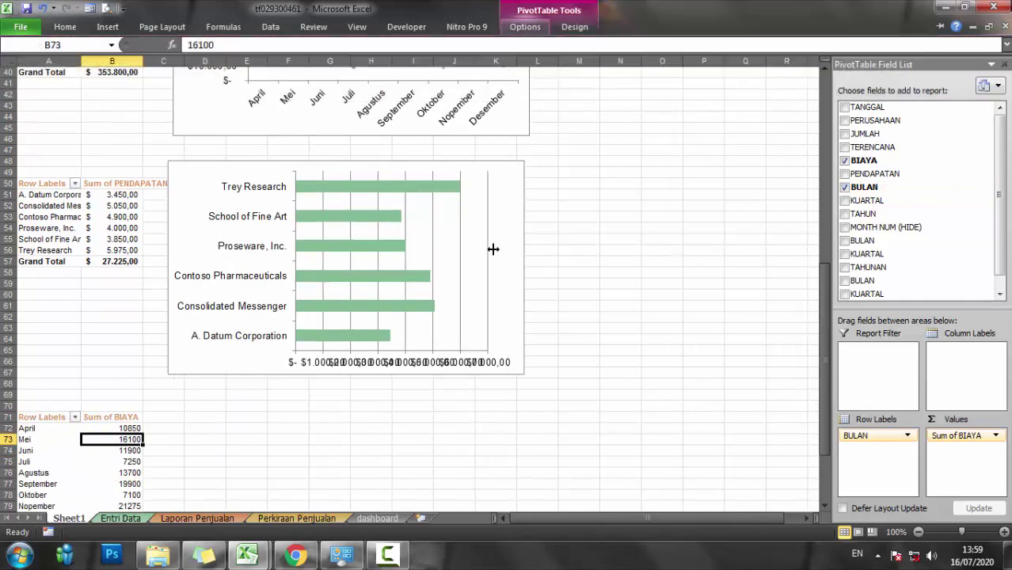
# Insert a pie PivotChart of monthly BIAYA and place it below the revenue bar chart.
pyautogui.click(402, 378)
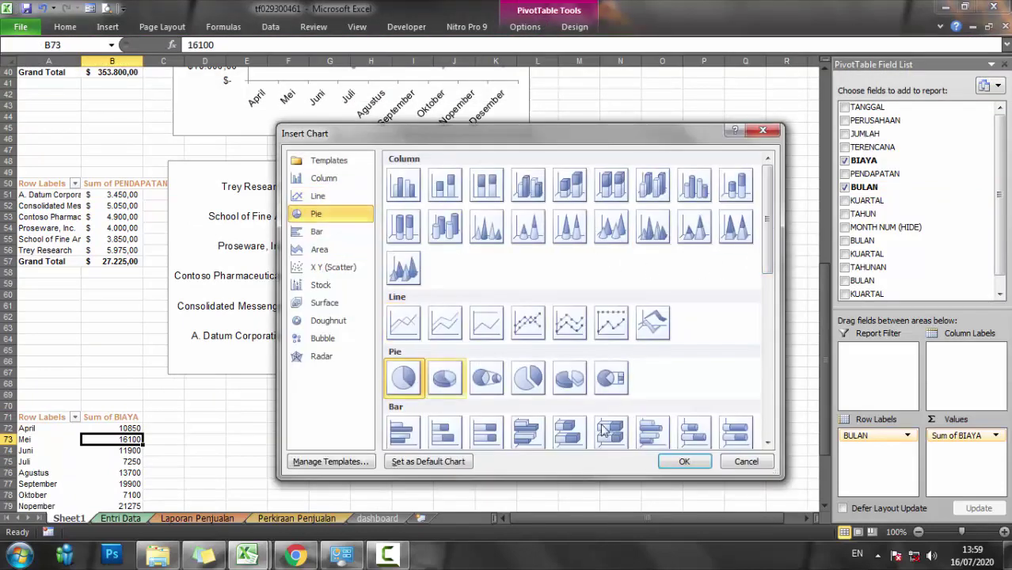
pyautogui.click(684, 462)
pyautogui.scroll(-2, 491, 409)
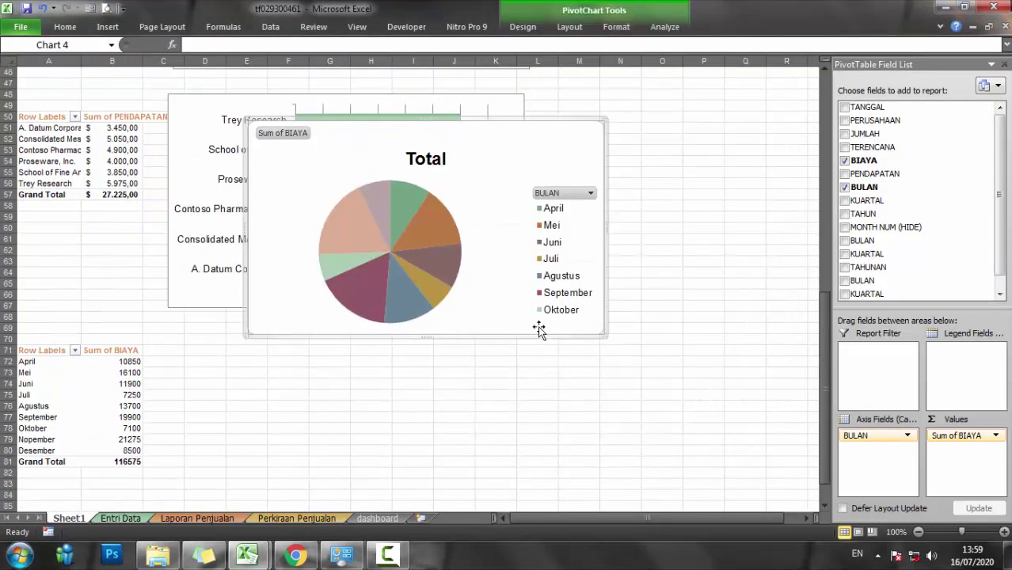
pyautogui.moveTo(538, 331); pyautogui.dragTo(467, 416)
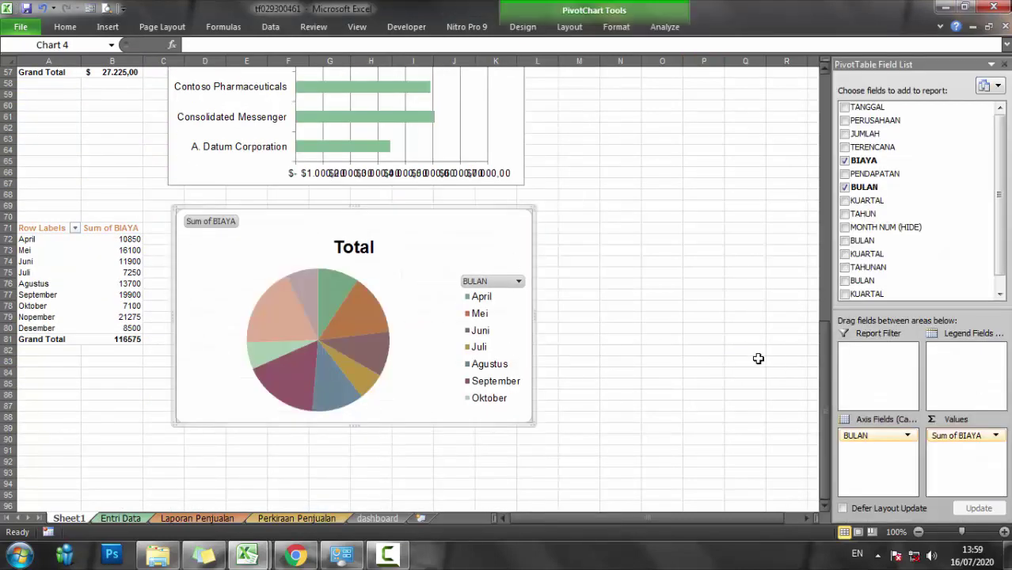
pyautogui.scroll(2, 618, 298)
pyautogui.scroll(1, 558, 253)
# Select the monthly line chart and the column chart together.
pyautogui.click(516, 216)
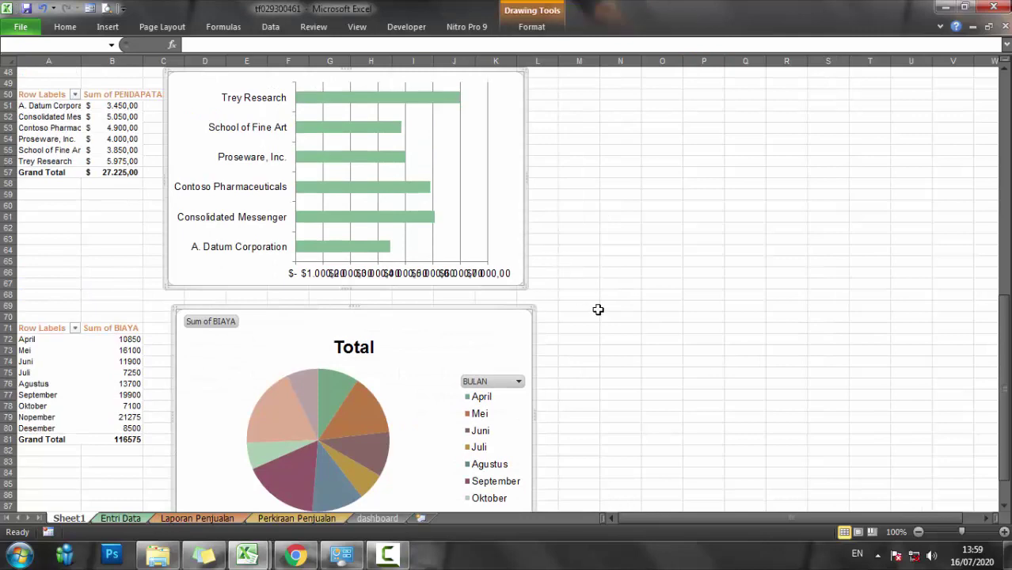
pyautogui.scroll(8, 578, 303)
pyautogui.scroll(5, 567, 277)
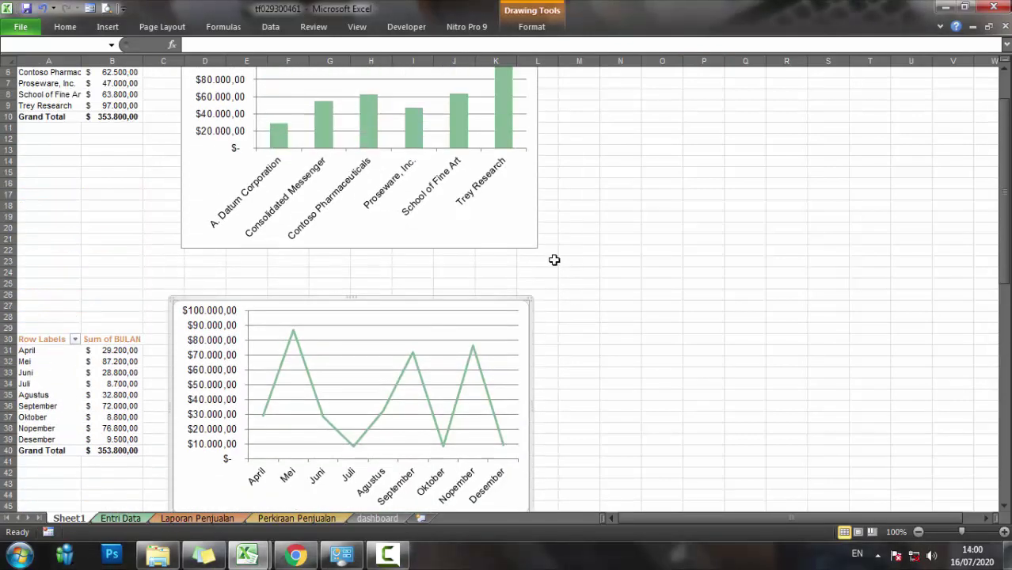
pyautogui.keyDown('ctrl'); pyautogui.click(528, 233); pyautogui.keyUp('ctrl')
pyautogui.scroll(2, 581, 258)
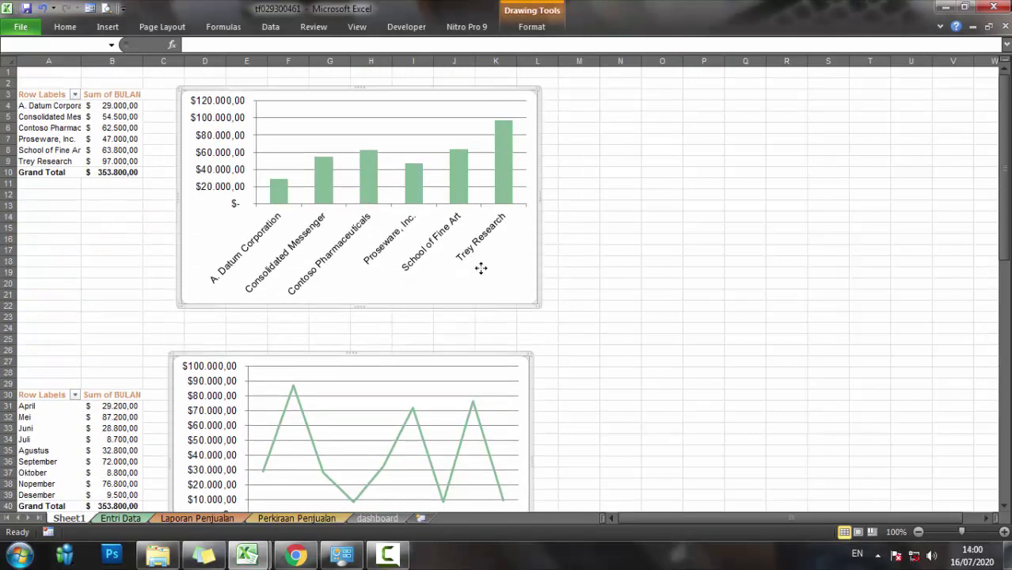
# Cut the line and column charts, paste them at D9 on the dashboard, and zoom to 80%.
pyautogui.press('Delete')
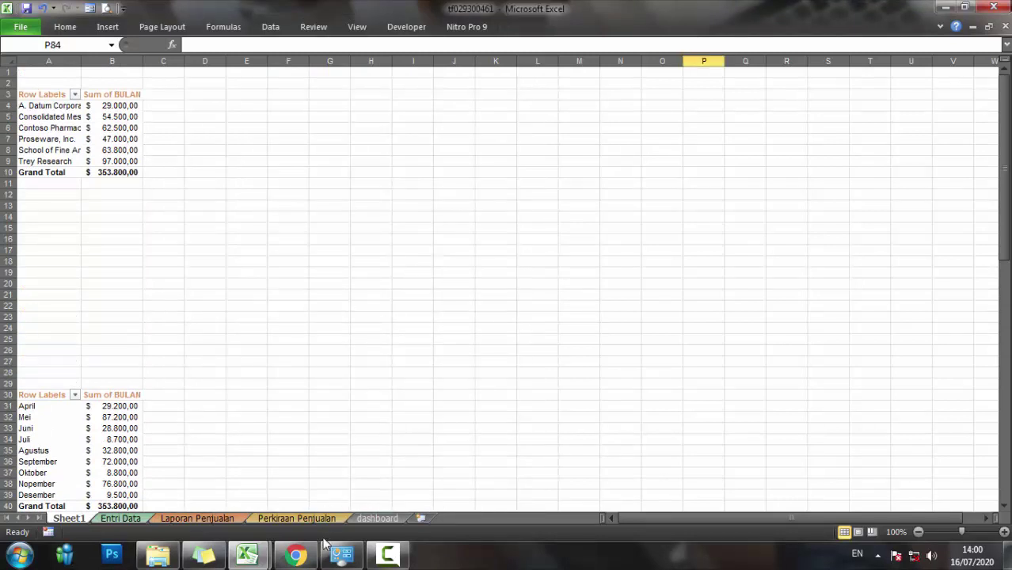
pyautogui.click(377, 518)
pyautogui.click(154, 163)
pyautogui.hotkey('ctrl', 'v')
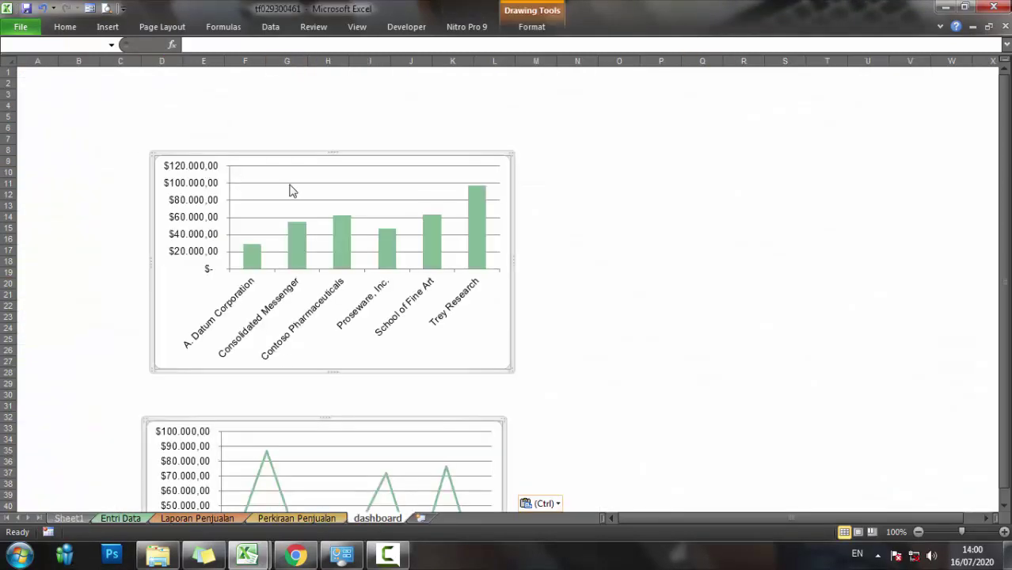
pyautogui.click(918, 532)
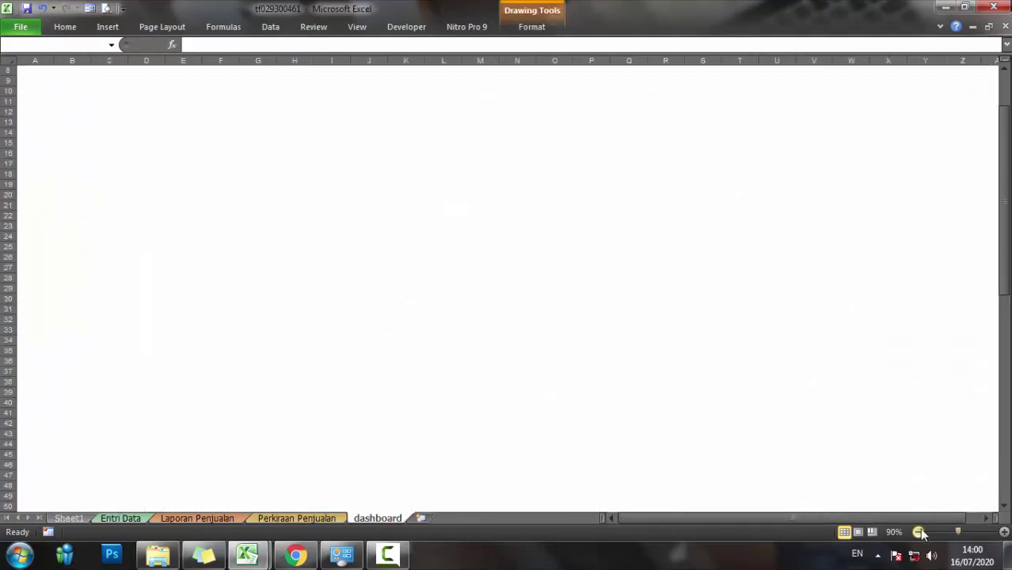
pyautogui.click(918, 532)
# Place the revenue bar chart below the line chart and the pie chart around rows 37–55.
pyautogui.scroll(3, 438, 368)
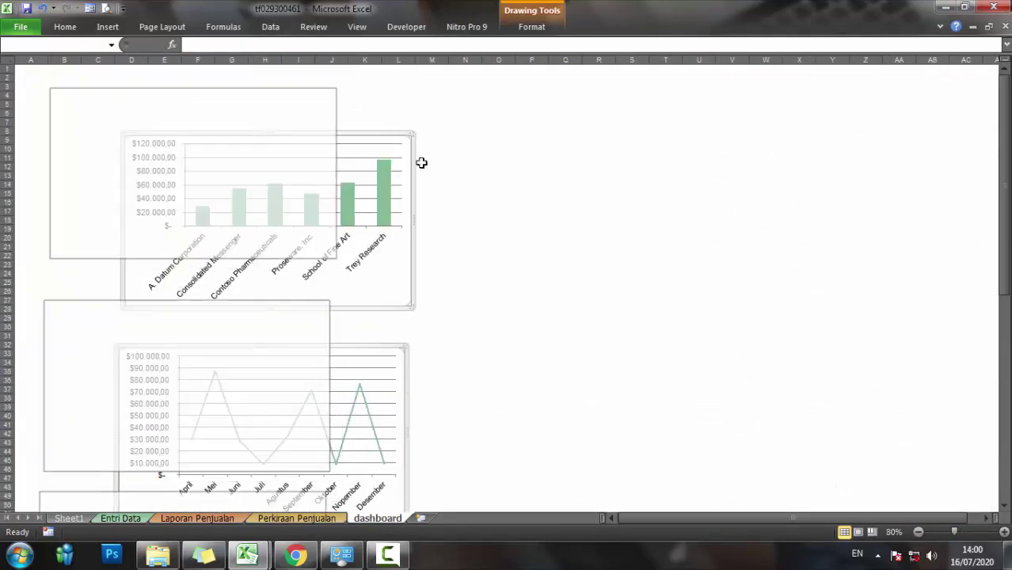
pyautogui.moveTo(411, 140); pyautogui.dragTo(339, 96)
pyautogui.click(325, 311)
pyautogui.moveTo(324, 311); pyautogui.dragTo(664, 140)
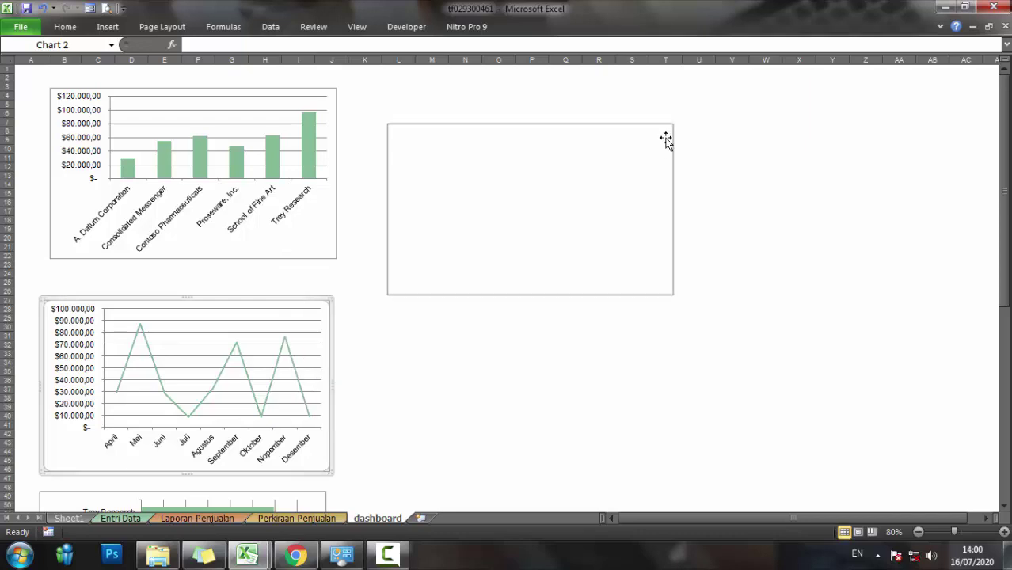
pyautogui.scroll(-4, 341, 412)
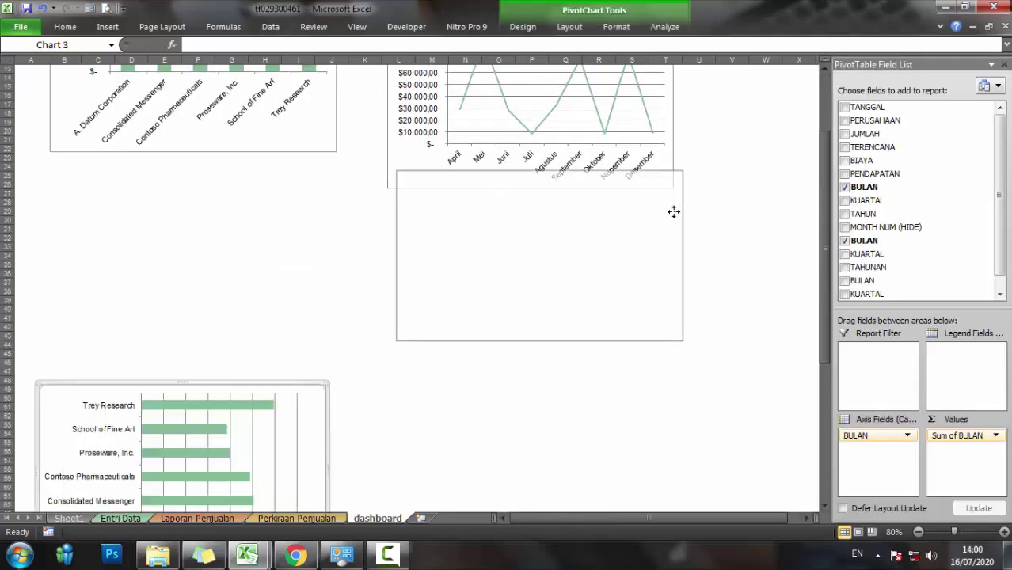
pyautogui.moveTo(316, 428); pyautogui.dragTo(668, 213)
pyautogui.click(1004, 65)
pyautogui.scroll(-3, 310, 472)
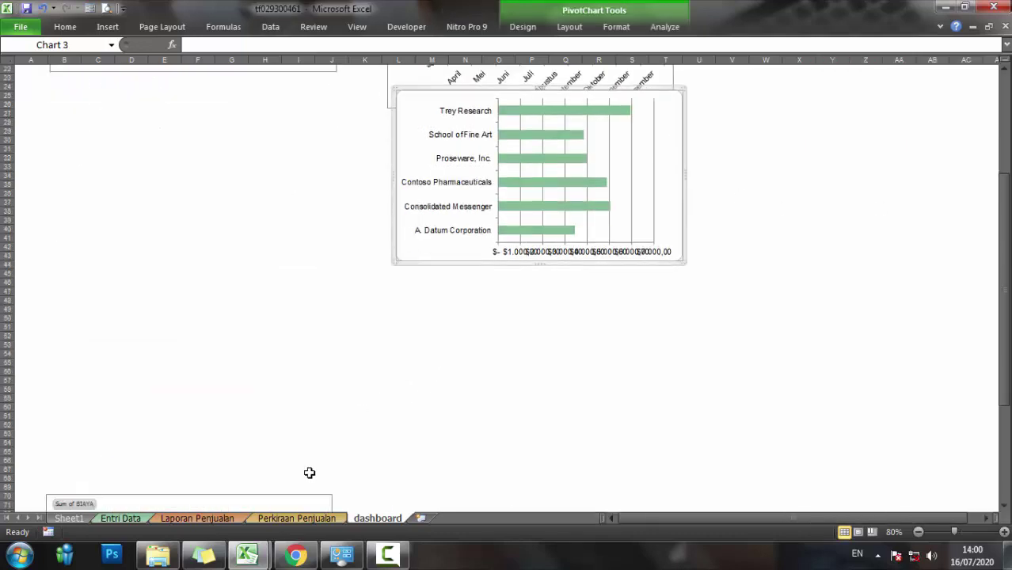
pyautogui.scroll(-3, 310, 472)
pyautogui.click(314, 459)
pyautogui.click(320, 472)
pyautogui.click(326, 421)
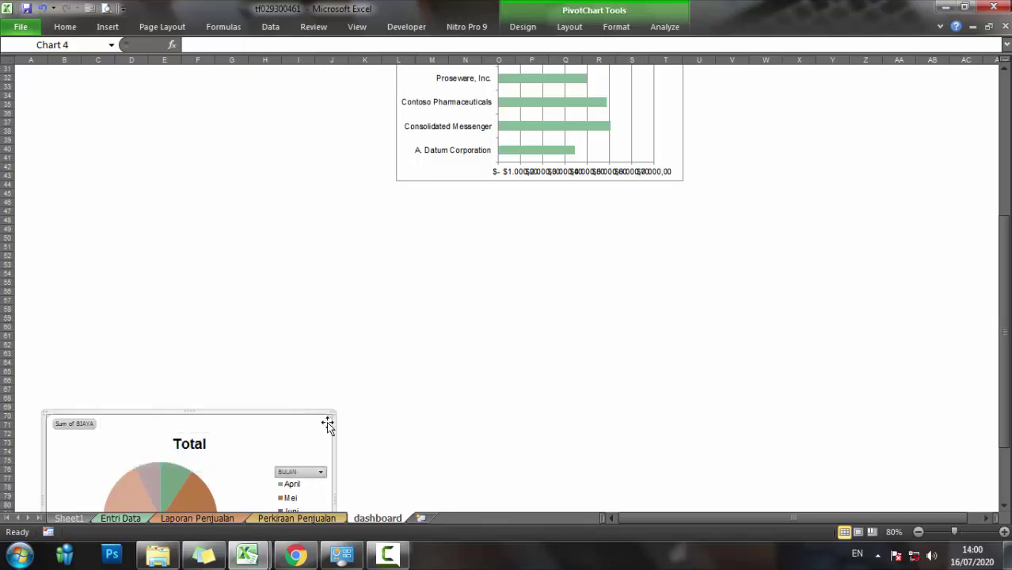
pyautogui.moveTo(326, 421); pyautogui.dragTo(323, 129)
# Move the column chart to rows 19–38, the line chart top-left, and heighten row 1.
pyautogui.scroll(1, 420, 426)
pyautogui.scroll(6, 425, 428)
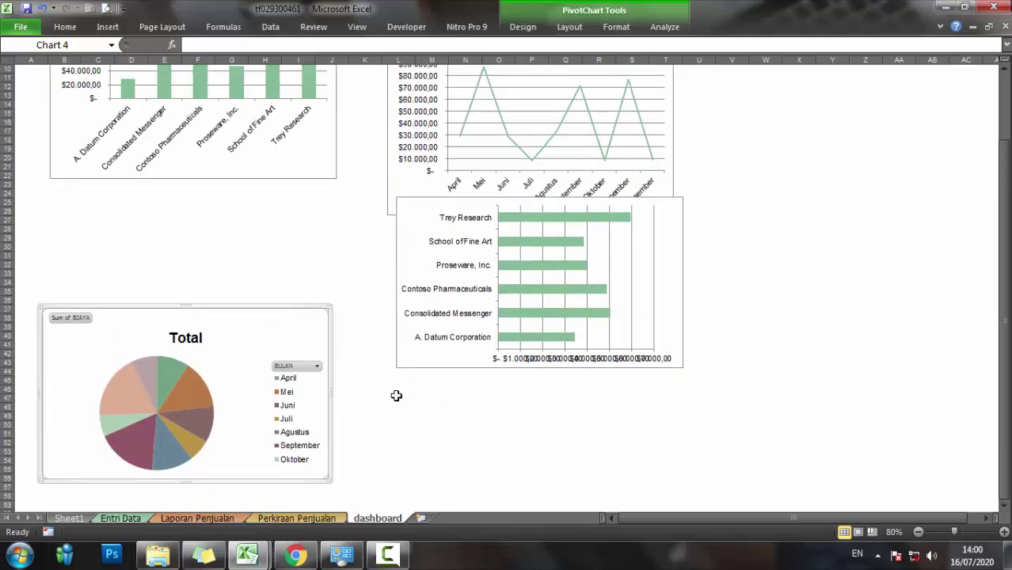
pyautogui.scroll(4, 396, 395)
pyautogui.click(331, 98)
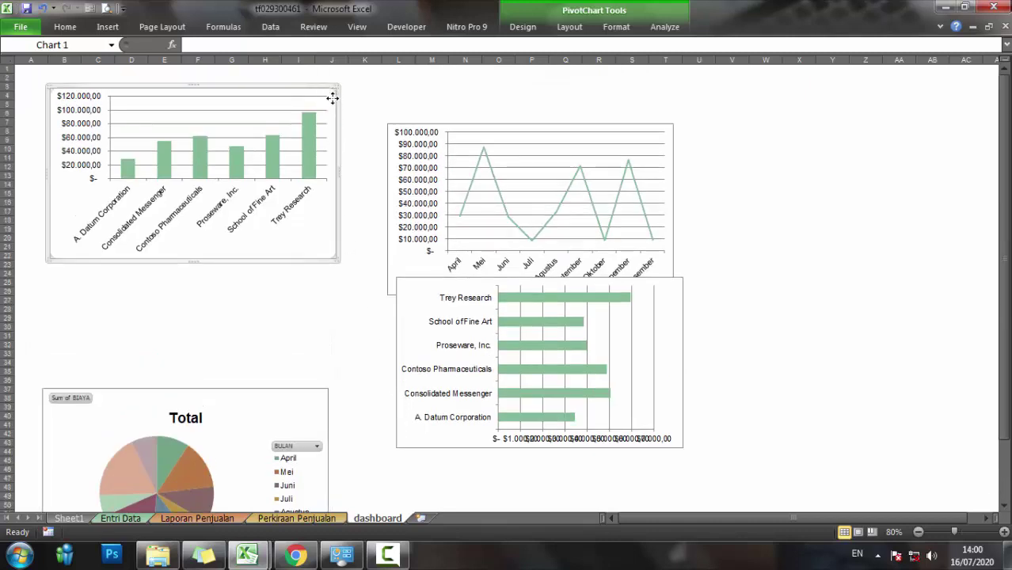
pyautogui.moveTo(332, 97); pyautogui.dragTo(351, 244)
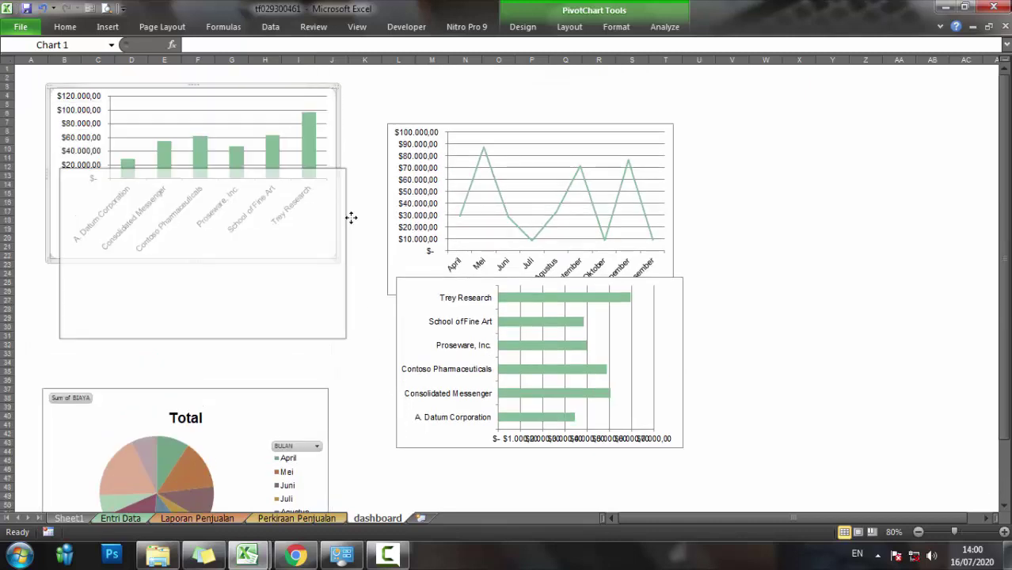
pyautogui.click(391, 127)
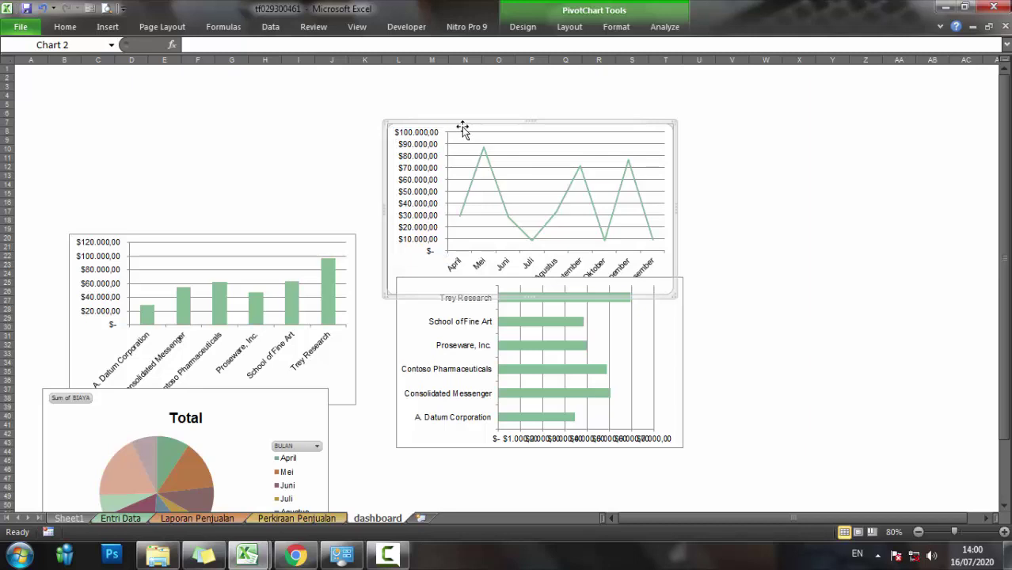
pyautogui.moveTo(463, 129); pyautogui.dragTo(70, 92)
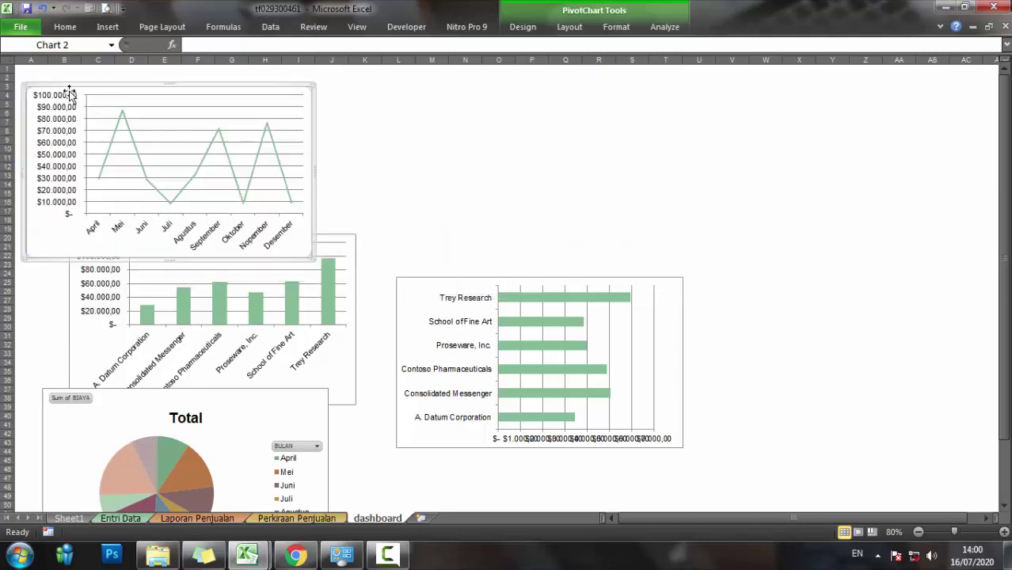
pyautogui.moveTo(12, 73)
pyautogui.mouseDown()
pyautogui.moveTo(12, 83)
pyautogui.moveTo(960, 80)
pyautogui.mouseUp()
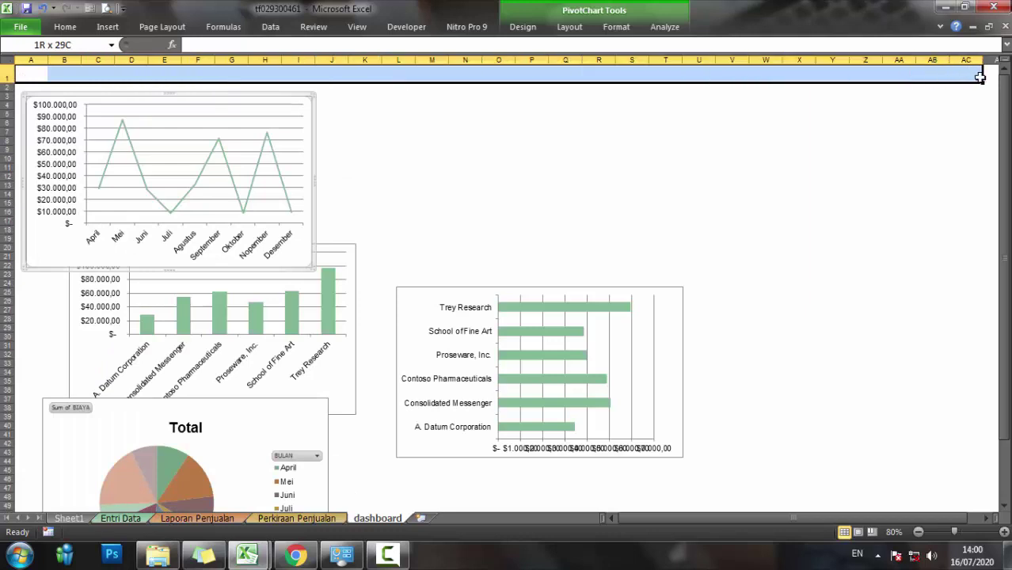
# Fill the header row dark green across to column AC and make it taller.
pyautogui.moveTo(982, 76); pyautogui.dragTo(988, 77)
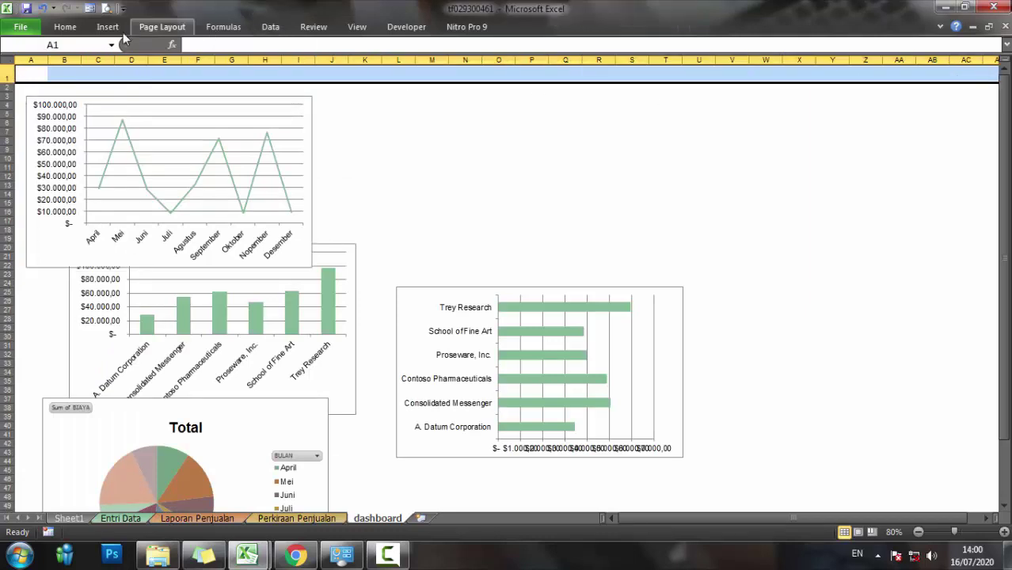
pyautogui.click(64, 27)
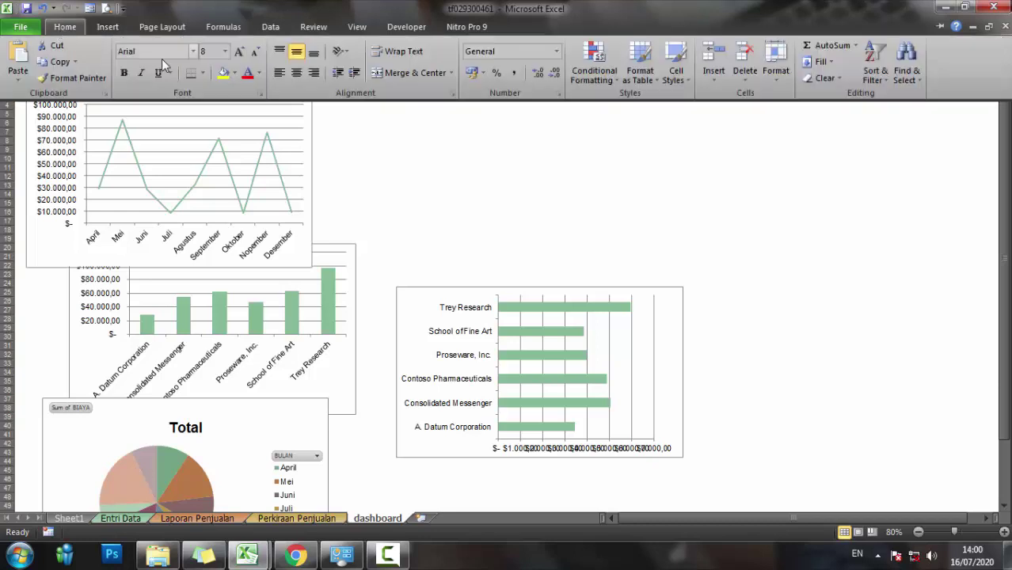
pyautogui.click(235, 73)
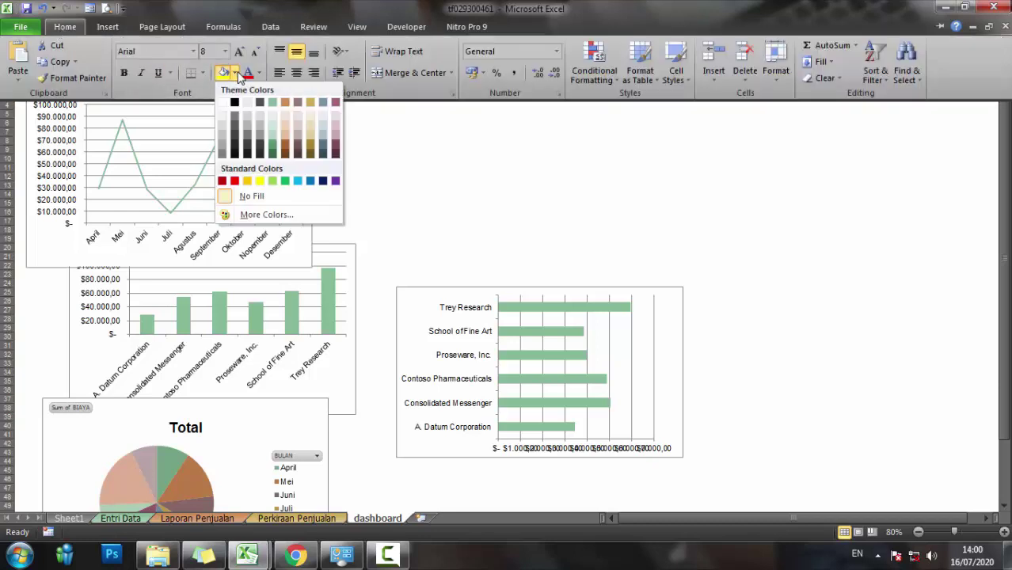
pyautogui.click(276, 156)
pyautogui.click(532, 149)
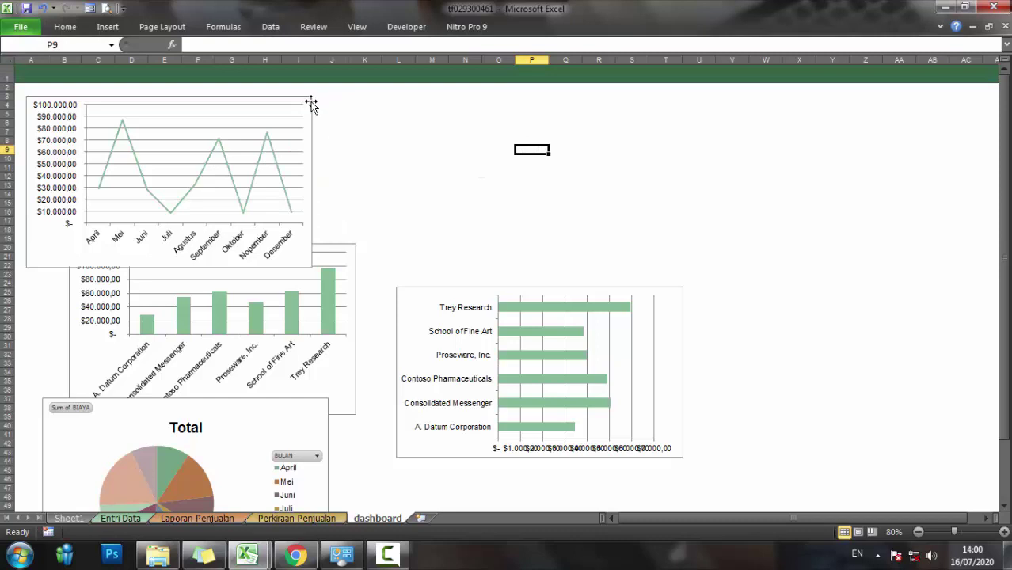
pyautogui.moveTo(312, 104); pyautogui.dragTo(326, 99)
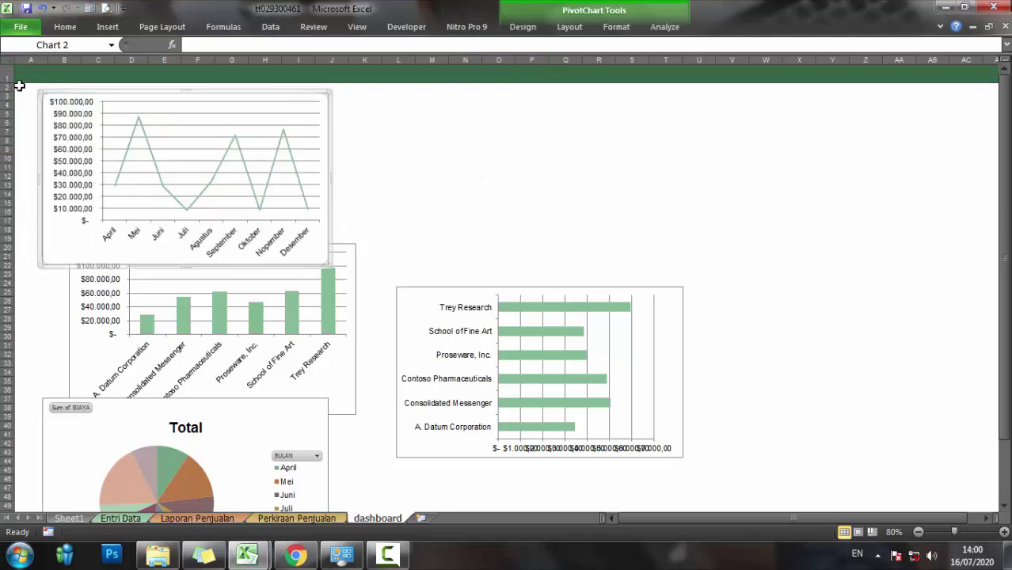
pyautogui.moveTo(10, 83); pyautogui.dragTo(9, 89)
# Enter the title DASHBOARD in cell A1.
pyautogui.click(52, 77)
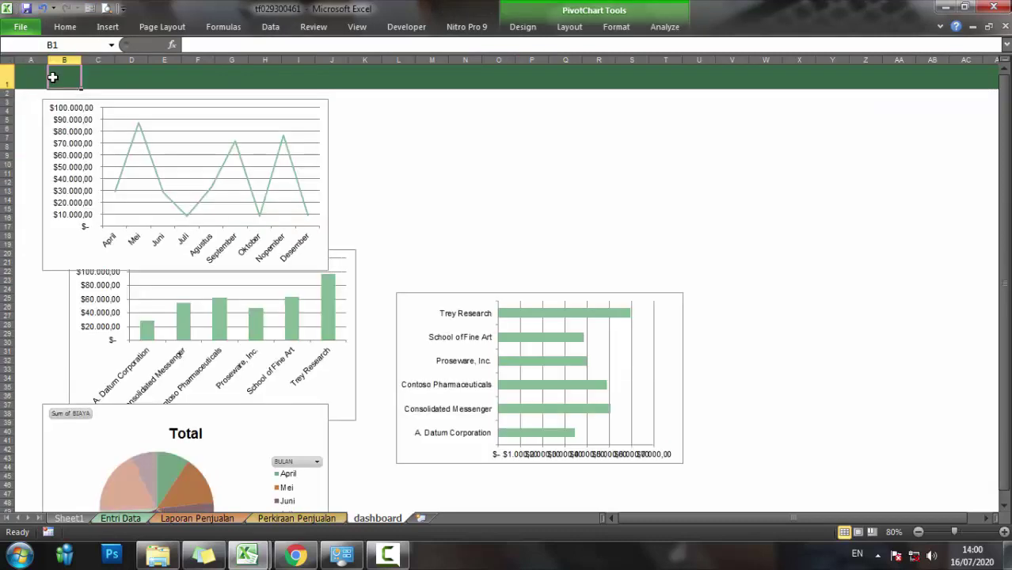
pyautogui.click(34, 79)
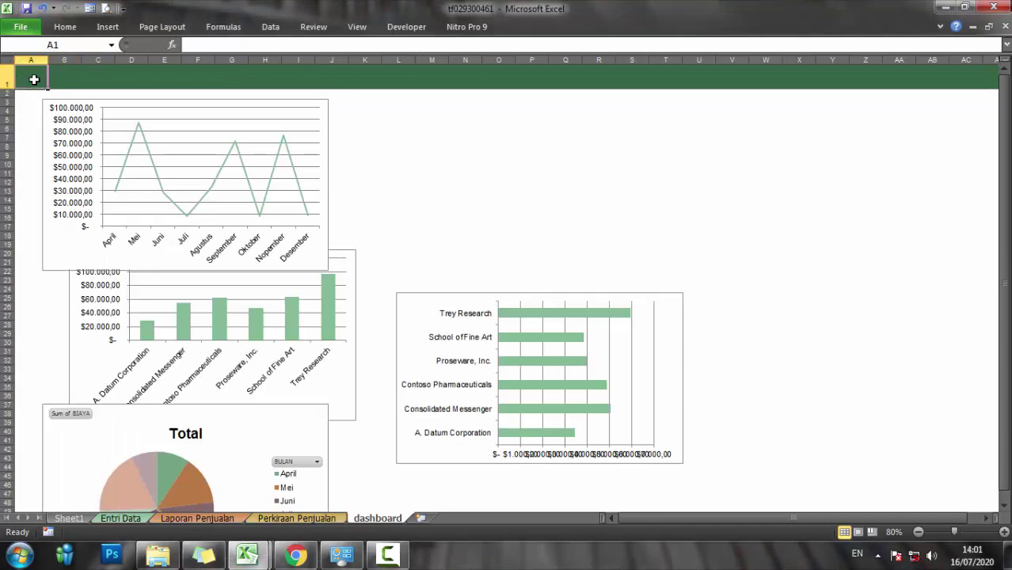
pyautogui.write('DASHBO')
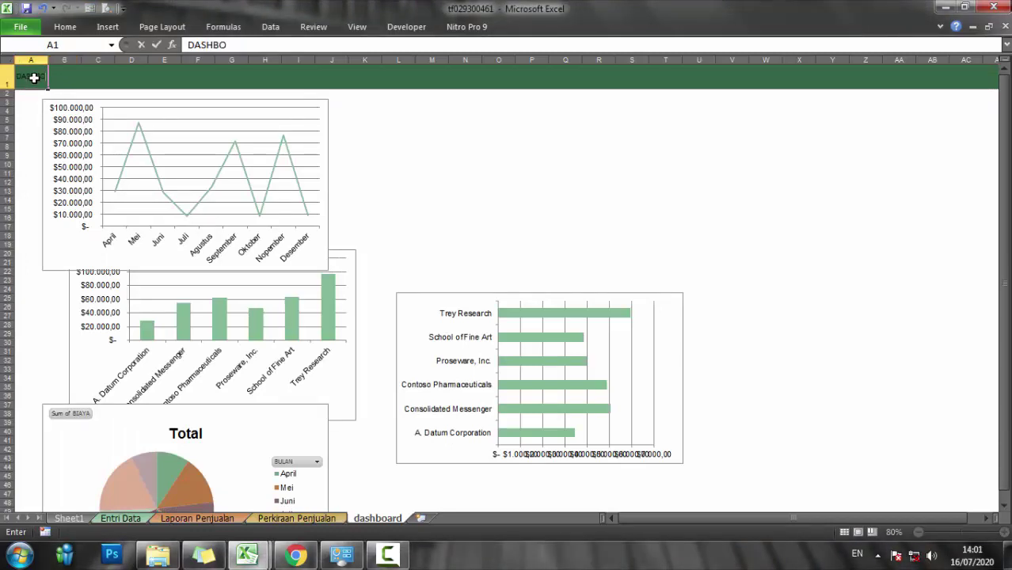
pyautogui.write('ARD')
pyautogui.click(465, 137)
# Make the DASHBOARD title white at size 22 and heighten the header row to fit.
pyautogui.click(32, 80)
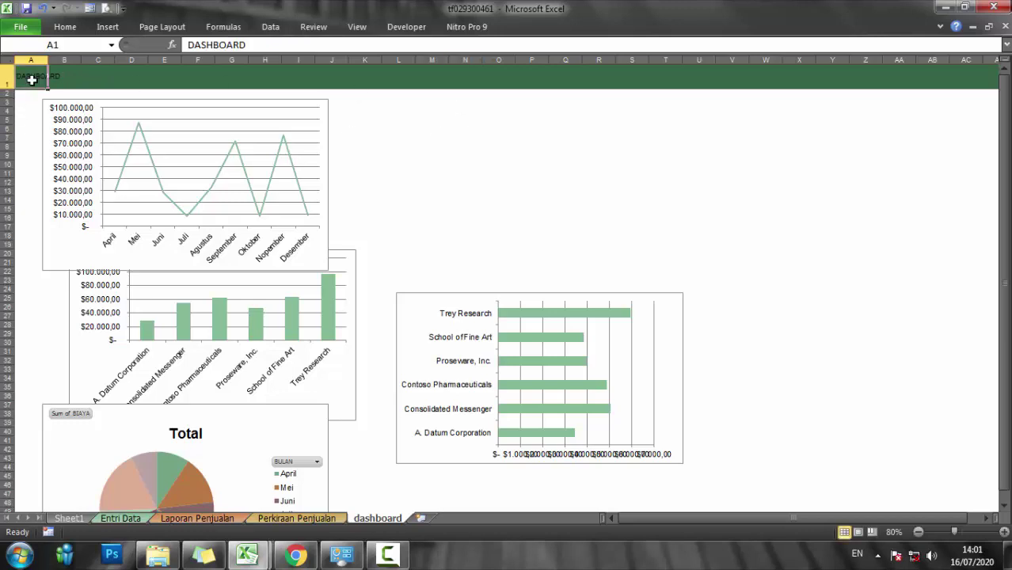
pyautogui.click(65, 27)
pyautogui.click(65, 27)
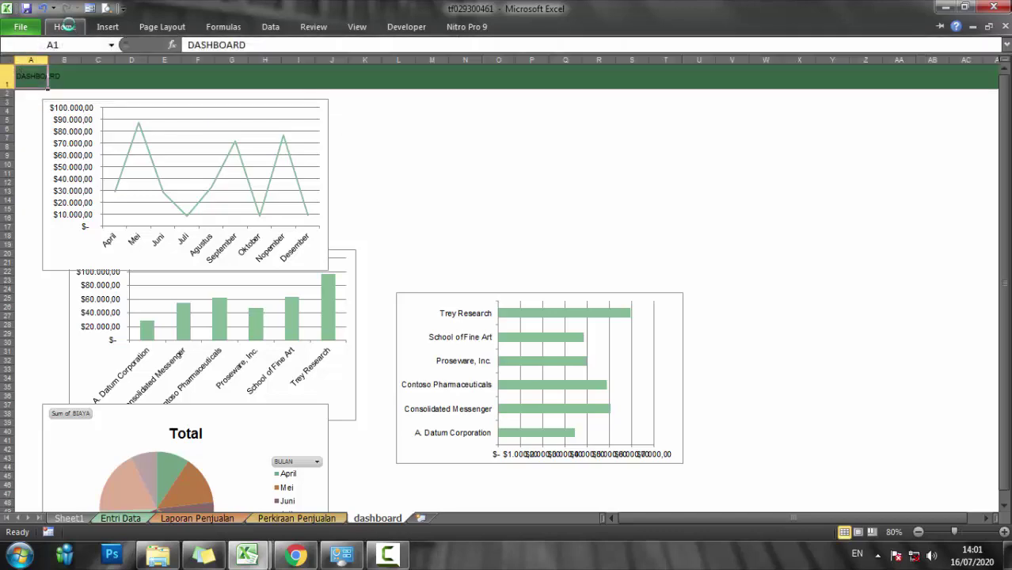
pyautogui.click(67, 27)
pyautogui.click(260, 72)
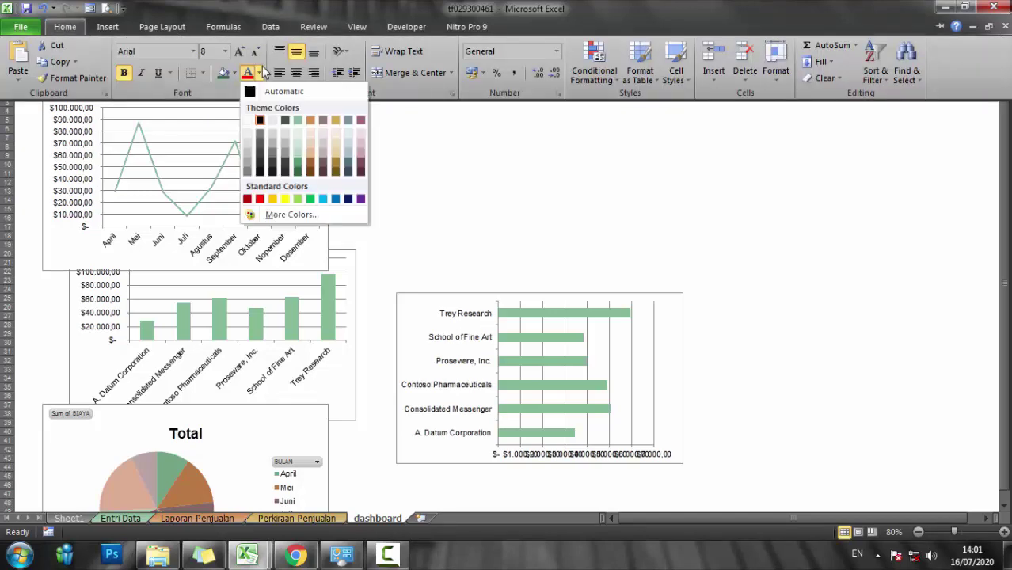
pyautogui.click(257, 120)
pyautogui.click(65, 27)
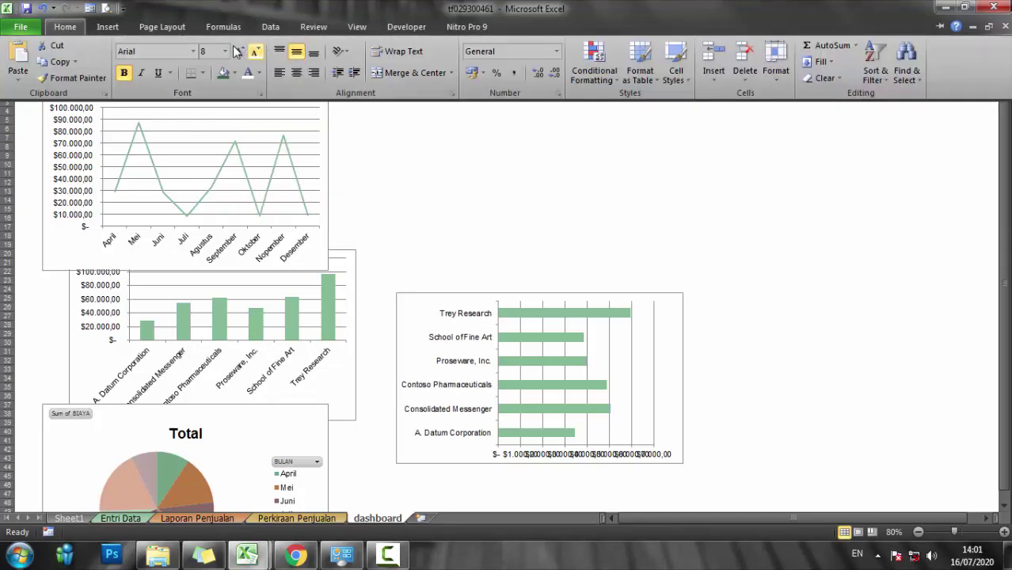
pyautogui.click(225, 51)
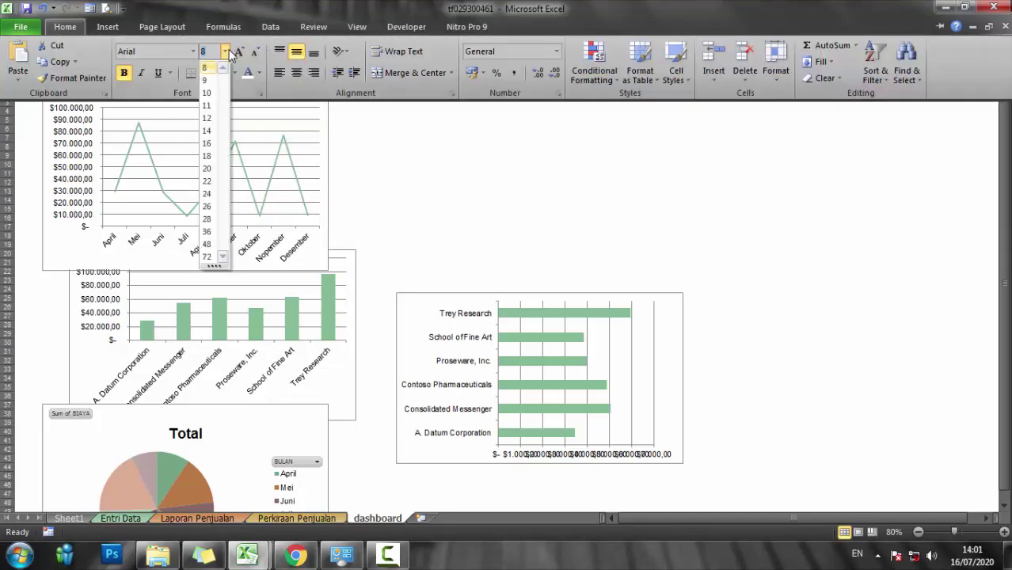
pyautogui.click(212, 183)
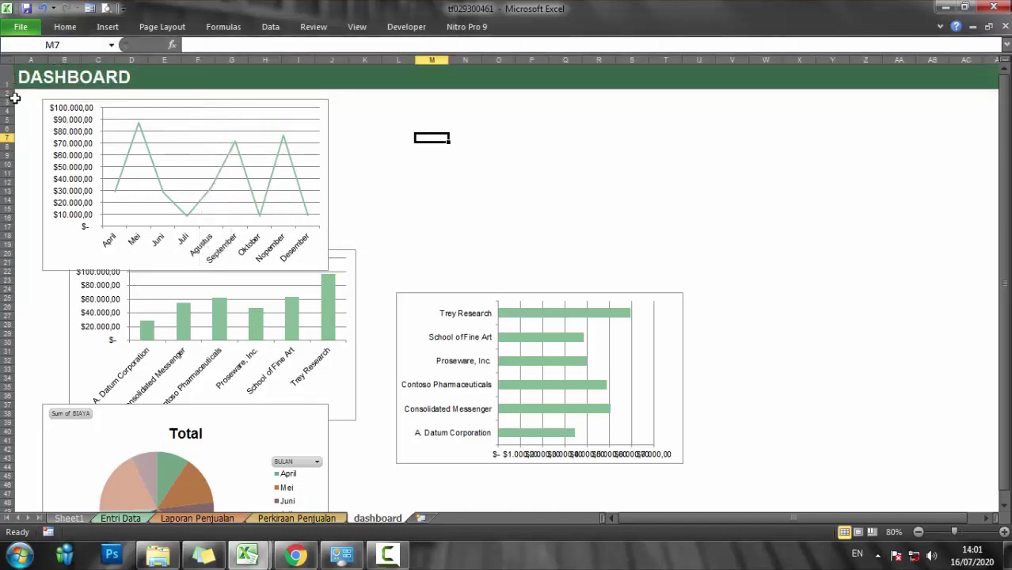
pyautogui.moveTo(5, 92); pyautogui.dragTo(4, 96)
pyautogui.click(506, 93)
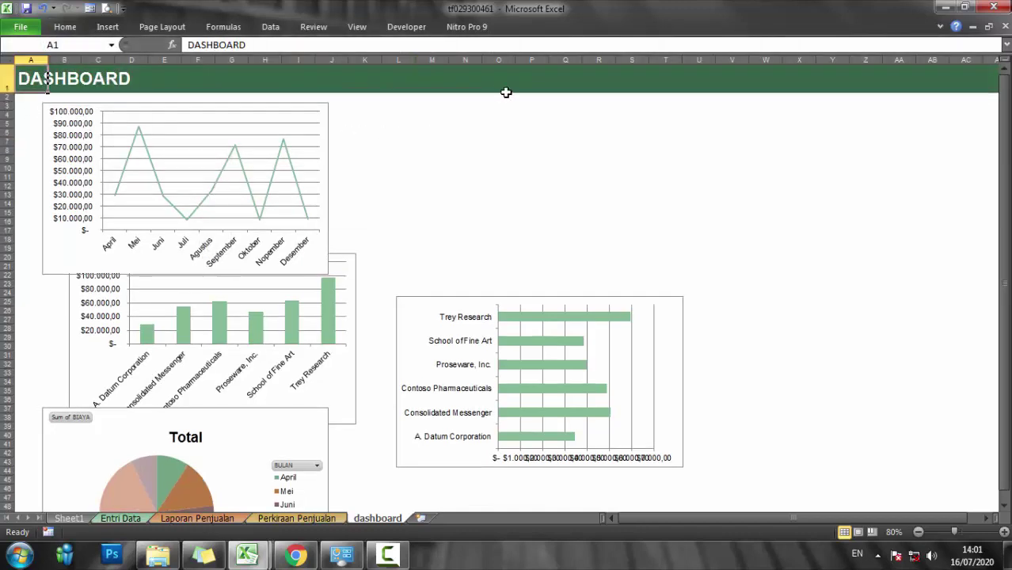
pyautogui.click(131, 518)
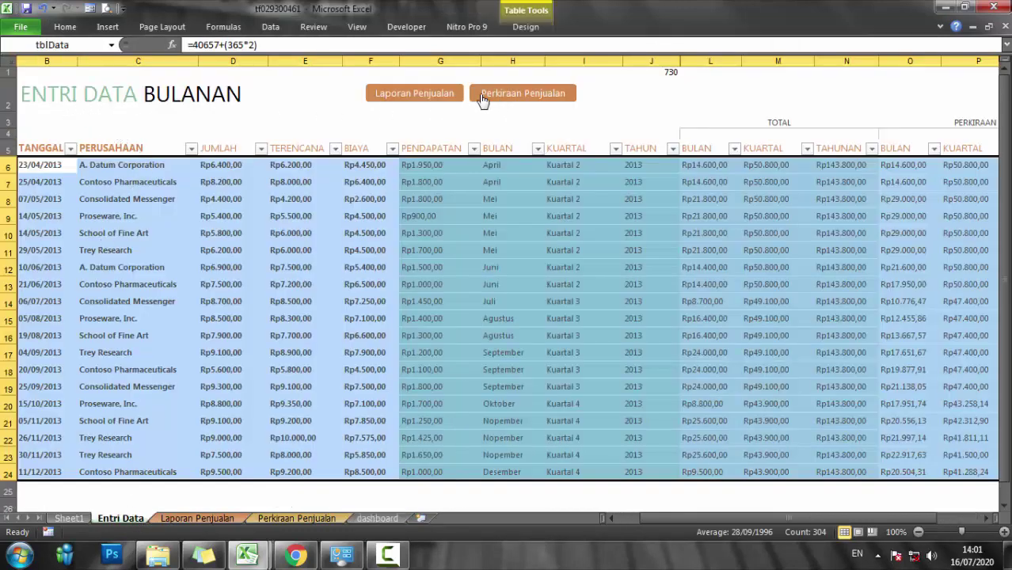
# Append SALES to the A1 title so it reads DASHBOARD SALES.
pyautogui.click(75, 518)
pyautogui.click(377, 518)
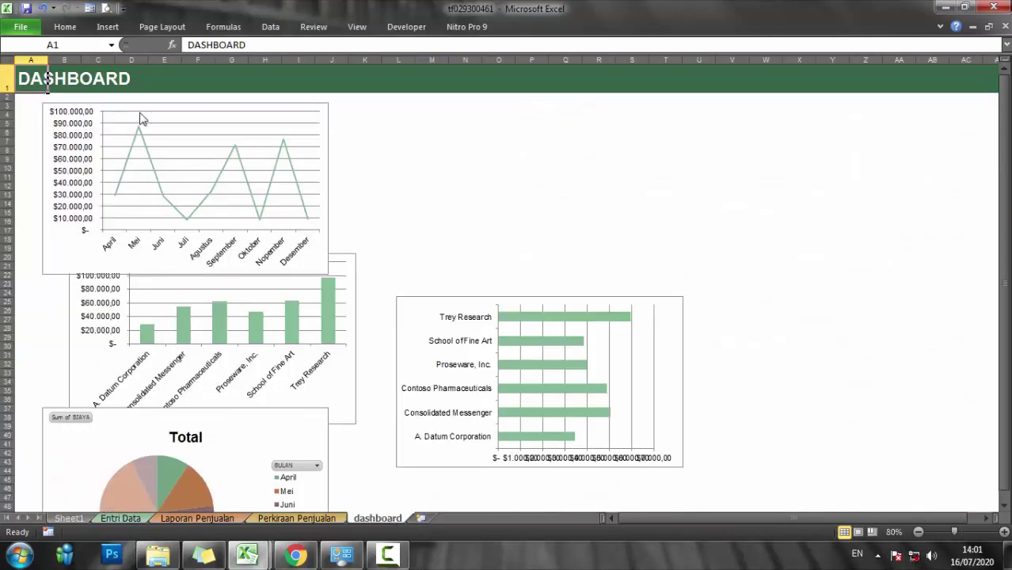
pyautogui.click(284, 43)
pyautogui.write('SALES')
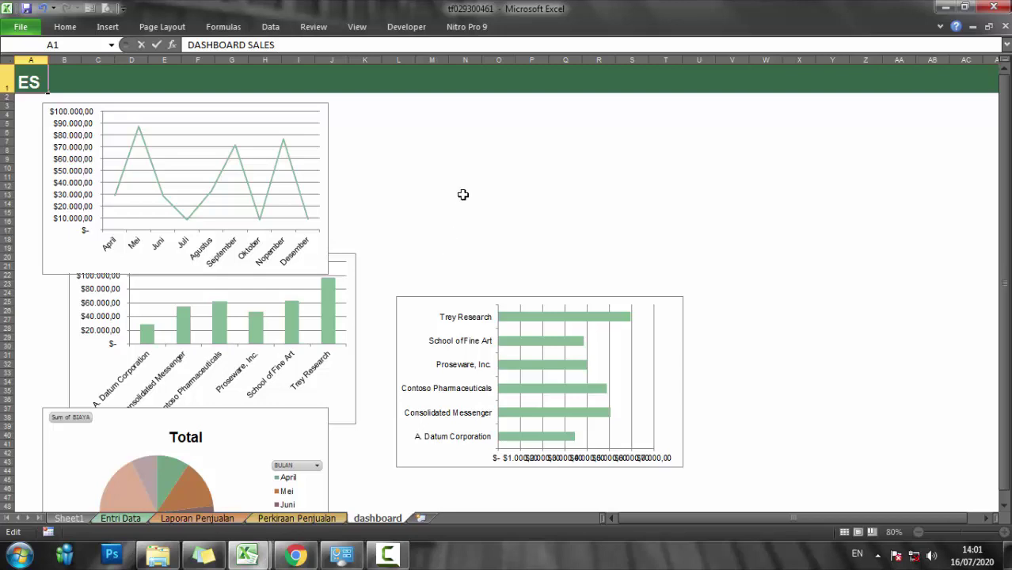
pyautogui.click(465, 194)
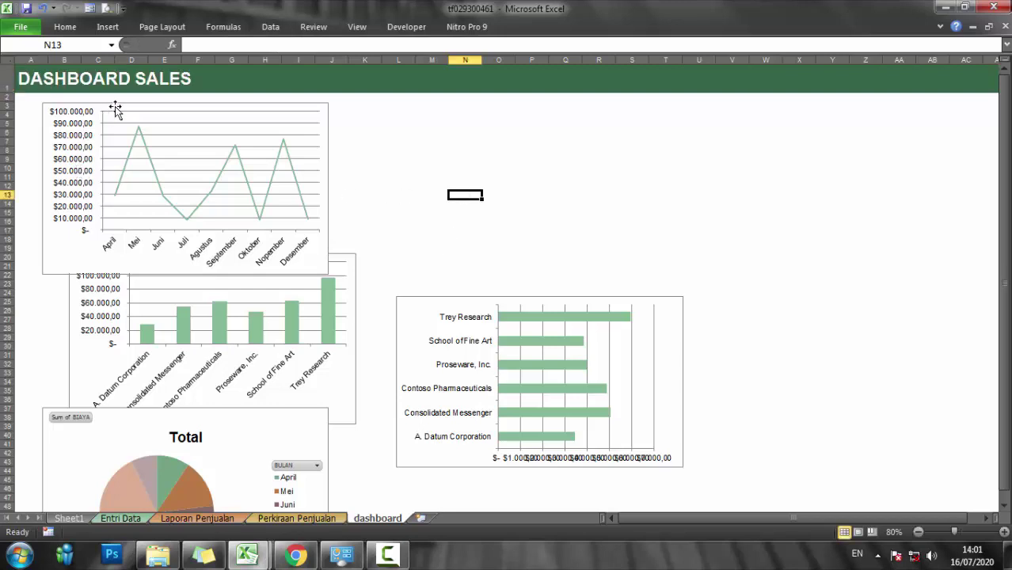
# Shift the monthly line chart right and stretch it wider.
pyautogui.click(326, 108)
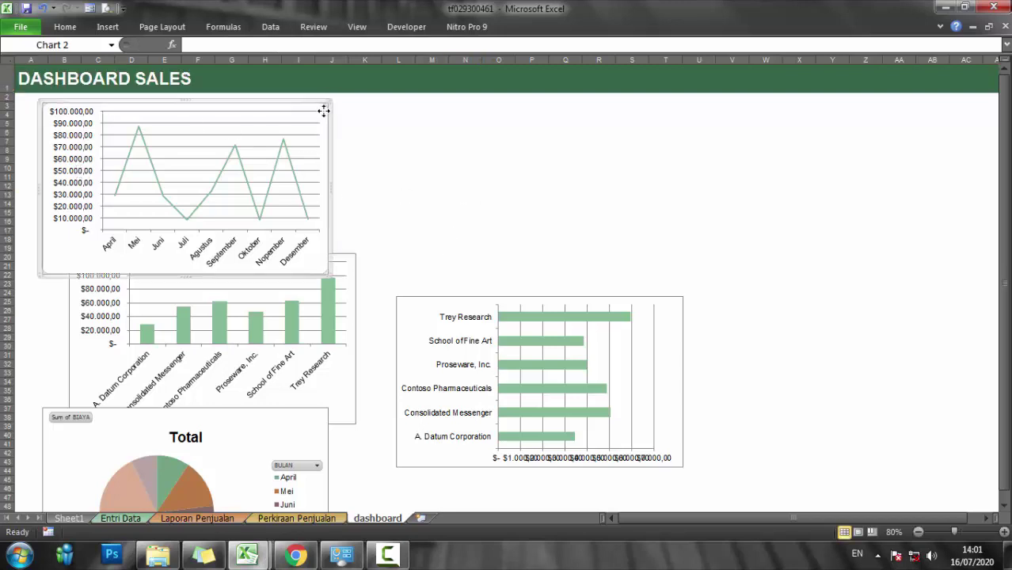
pyautogui.moveTo(324, 112); pyautogui.dragTo(398, 110)
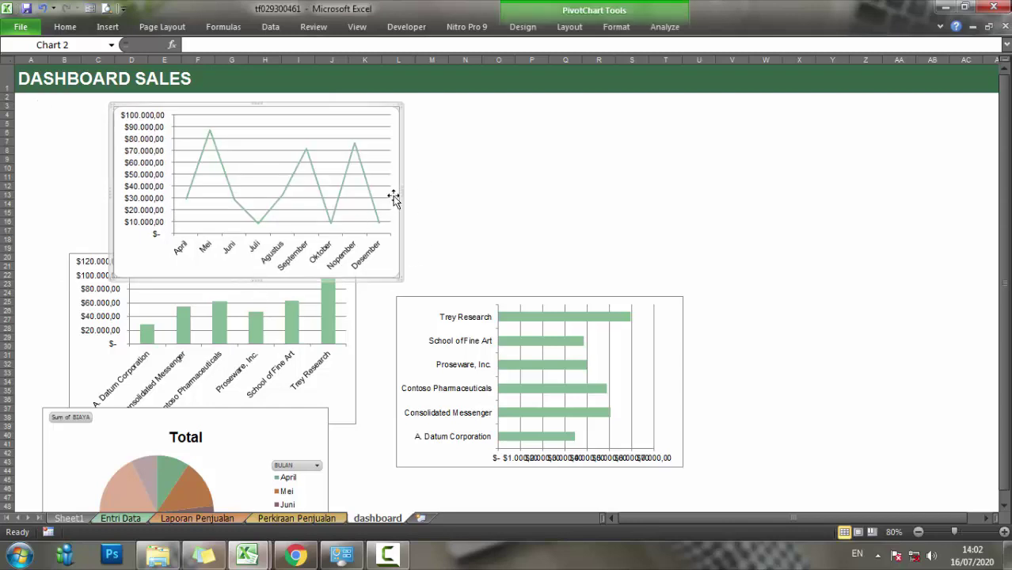
pyautogui.moveTo(400, 191); pyautogui.dragTo(955, 148)
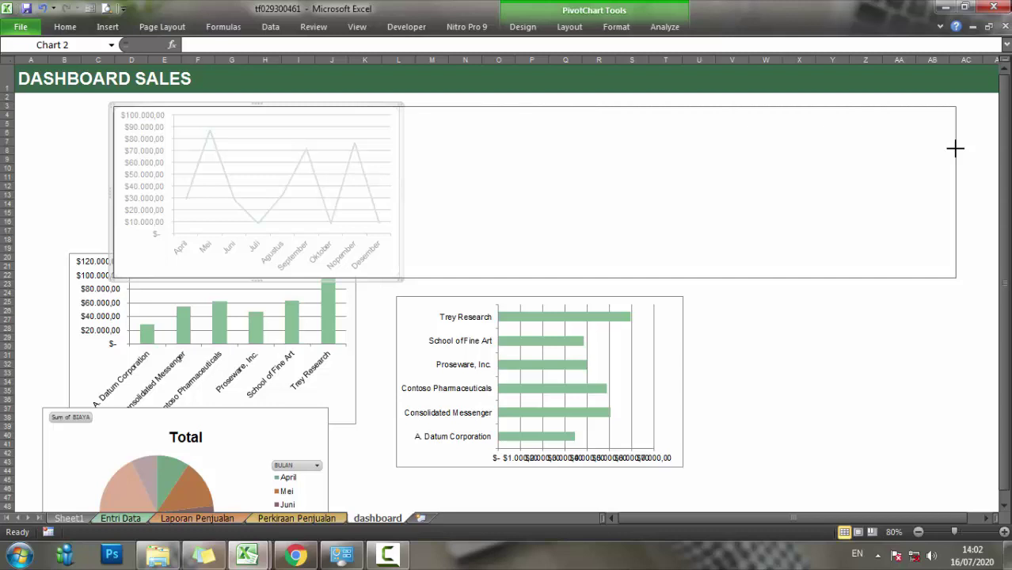
# Widen the line chart across the top area and delete its gridlines.
pyautogui.moveTo(954, 148); pyautogui.dragTo(955, 148)
pyautogui.click(798, 356)
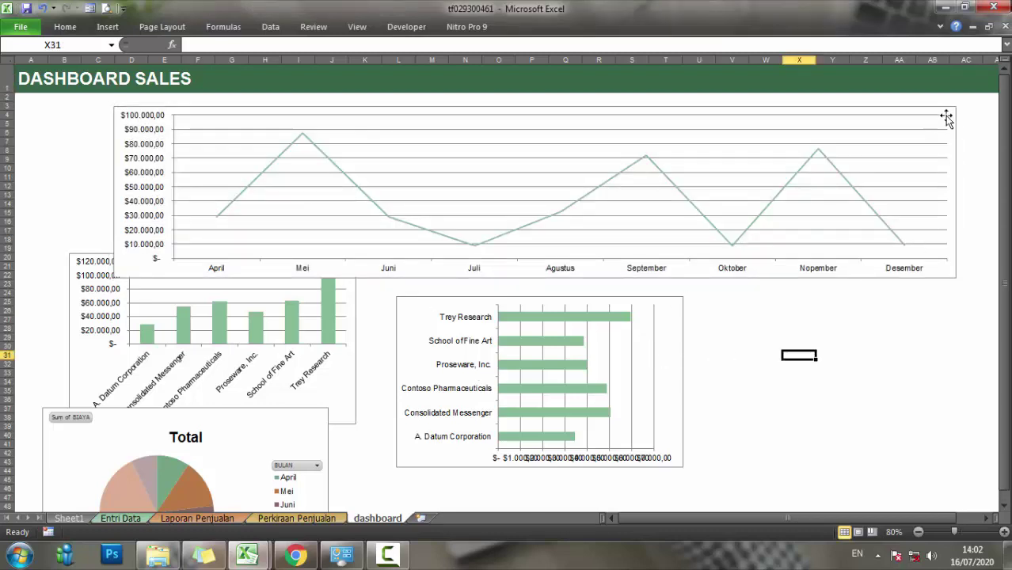
pyautogui.click(923, 130)
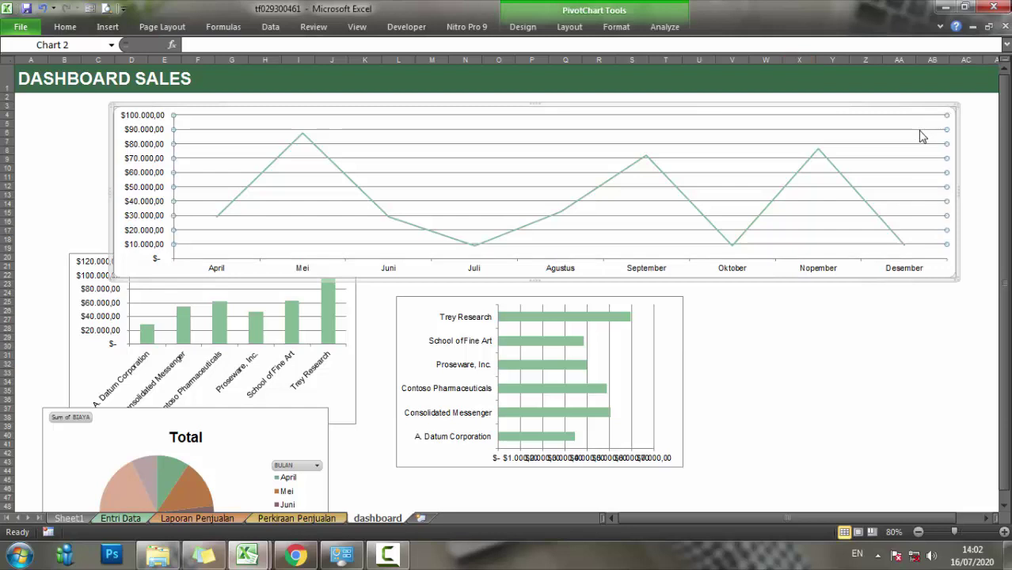
pyautogui.press('Delete')
pyautogui.click(866, 388)
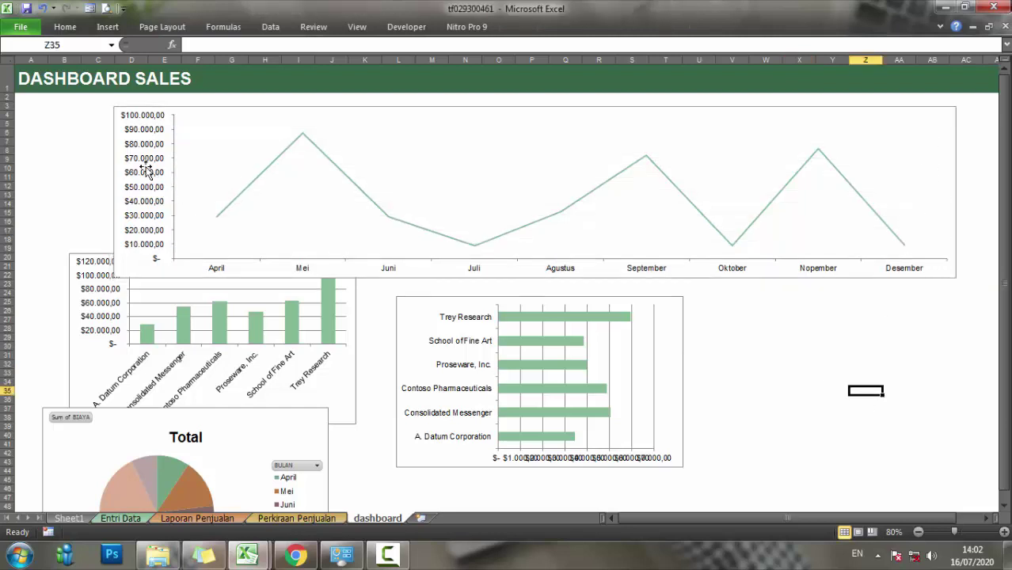
# Remove the line chart's border with Shape Outline set to No Outline.
pyautogui.click(215, 107)
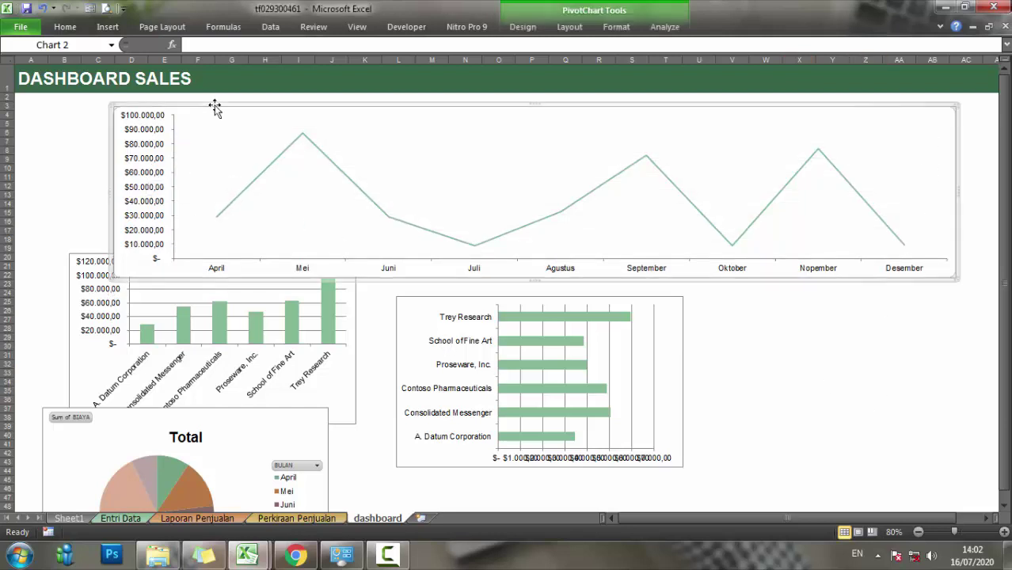
pyautogui.click(628, 26)
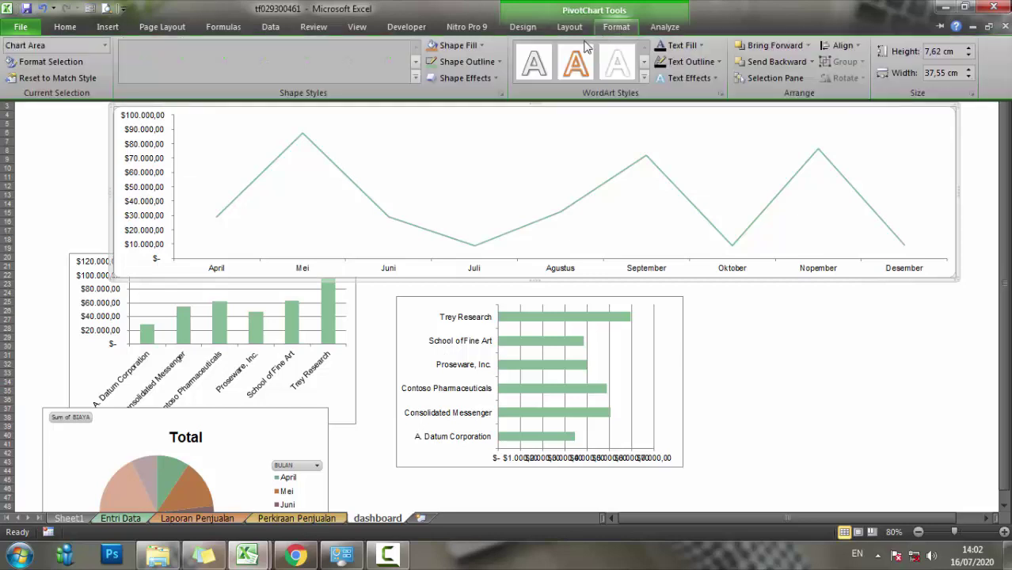
pyautogui.click(466, 61)
pyautogui.click(467, 204)
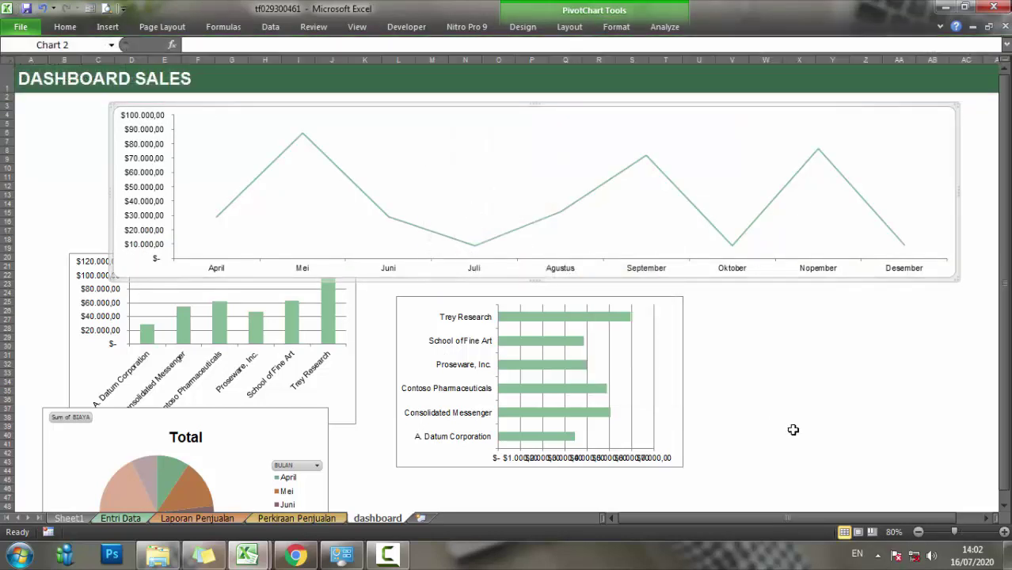
pyautogui.click(798, 427)
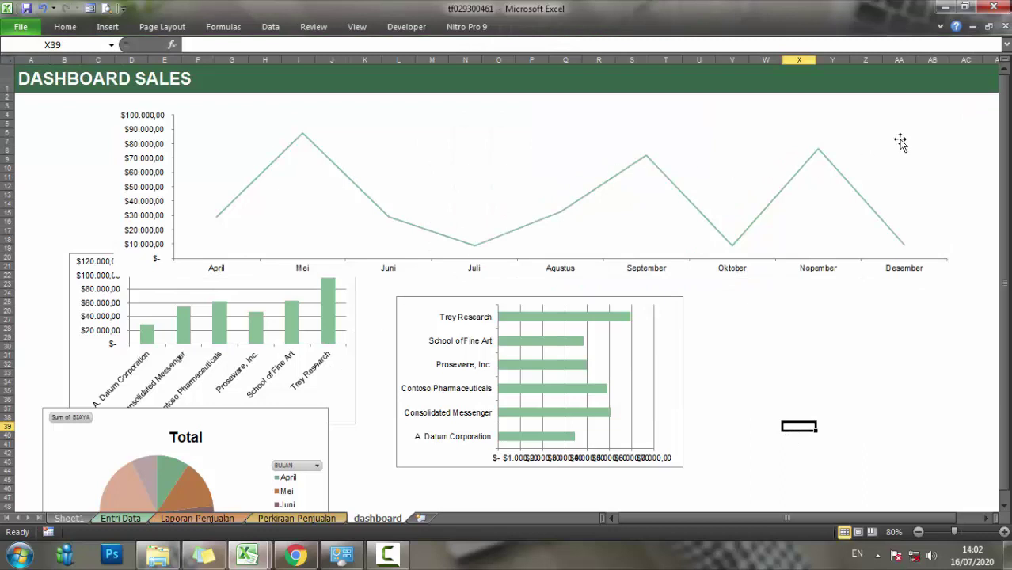
# Make the line chart's background transparent with Shape Fill set to No Fill.
pyautogui.click(943, 111)
pyautogui.click(616, 27)
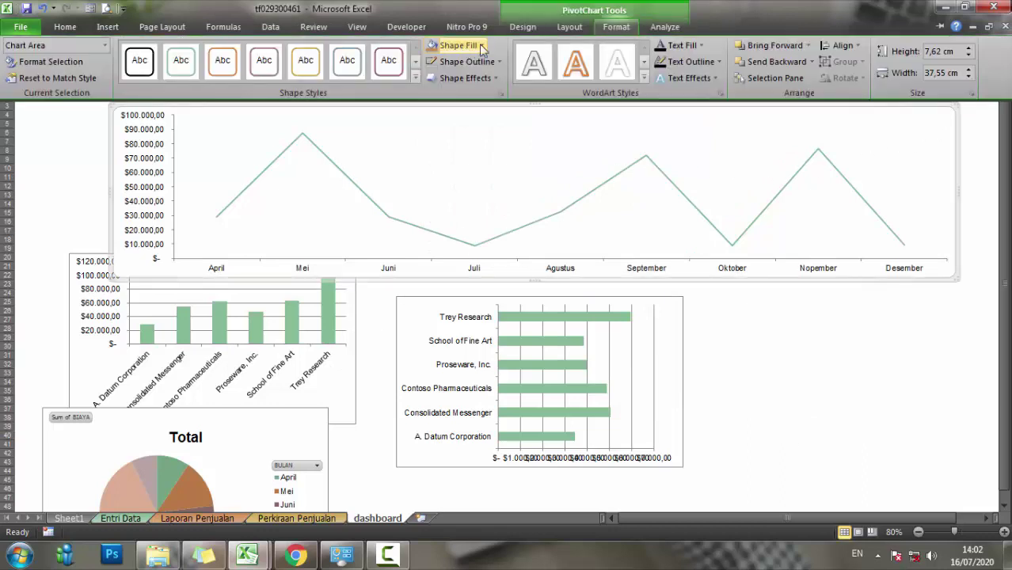
pyautogui.click(461, 41)
pyautogui.click(461, 186)
pyautogui.click(883, 423)
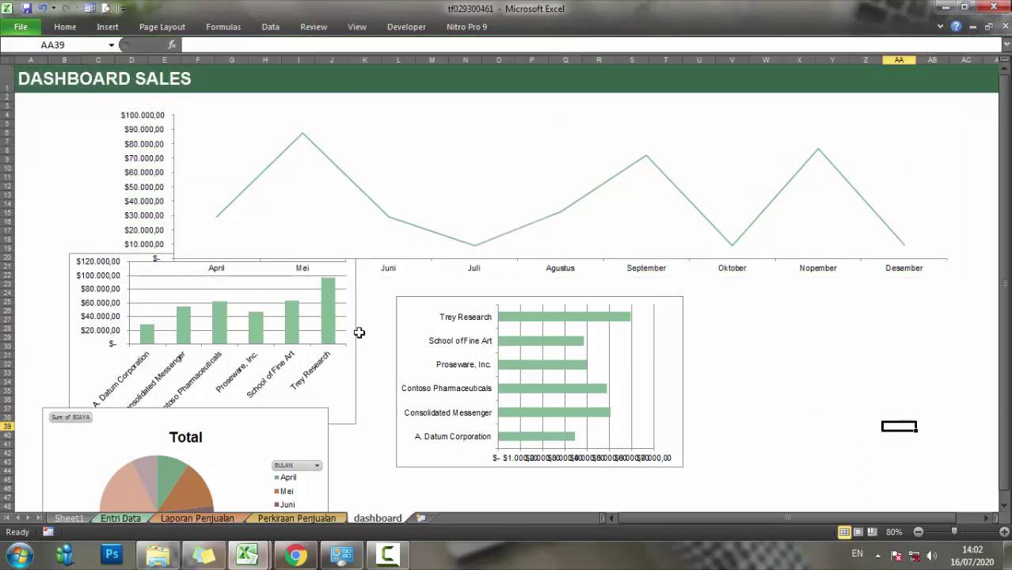
pyautogui.click(333, 408)
# Move the horizontal bar chart to the right side and delete its gridlines and value axis.
pyautogui.moveTo(352, 392); pyautogui.dragTo(407, 419)
pyautogui.moveTo(681, 299)
pyautogui.mouseDown()
pyautogui.moveTo(947, 281)
pyautogui.moveTo(938, 277)
pyautogui.mouseUp()
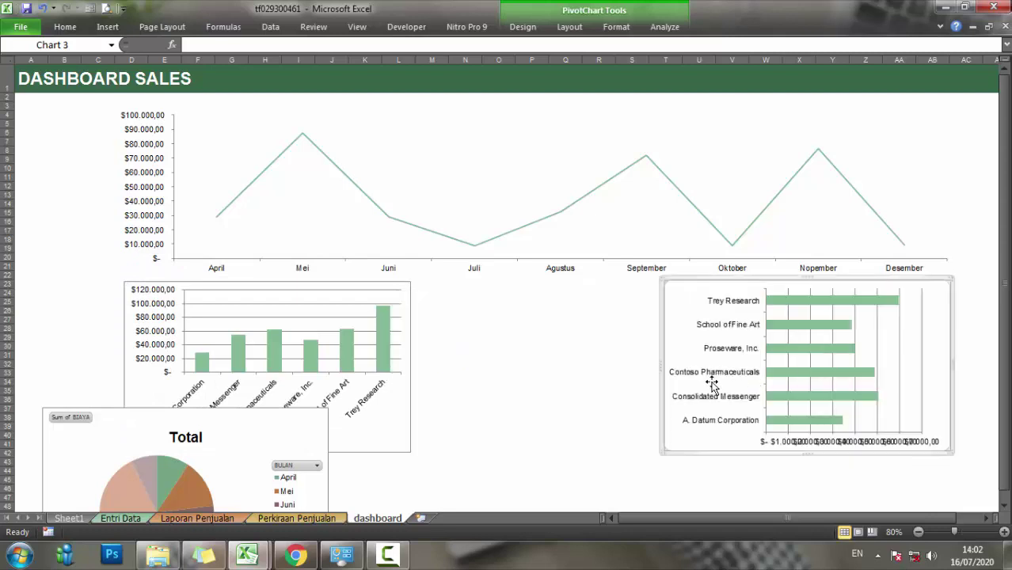
pyautogui.click(902, 359)
pyautogui.press('Delete')
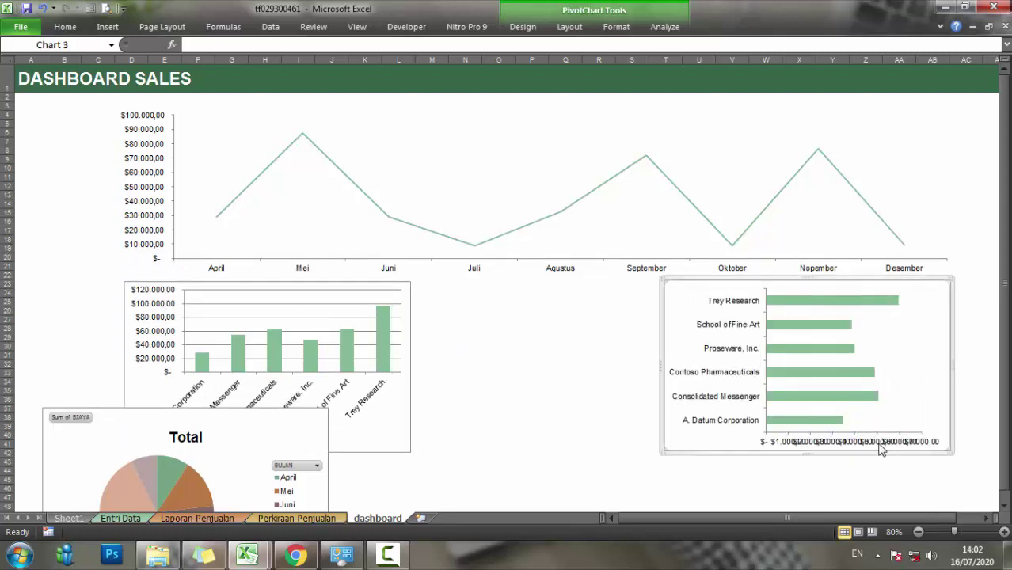
pyautogui.click(878, 442)
pyautogui.press('Delete')
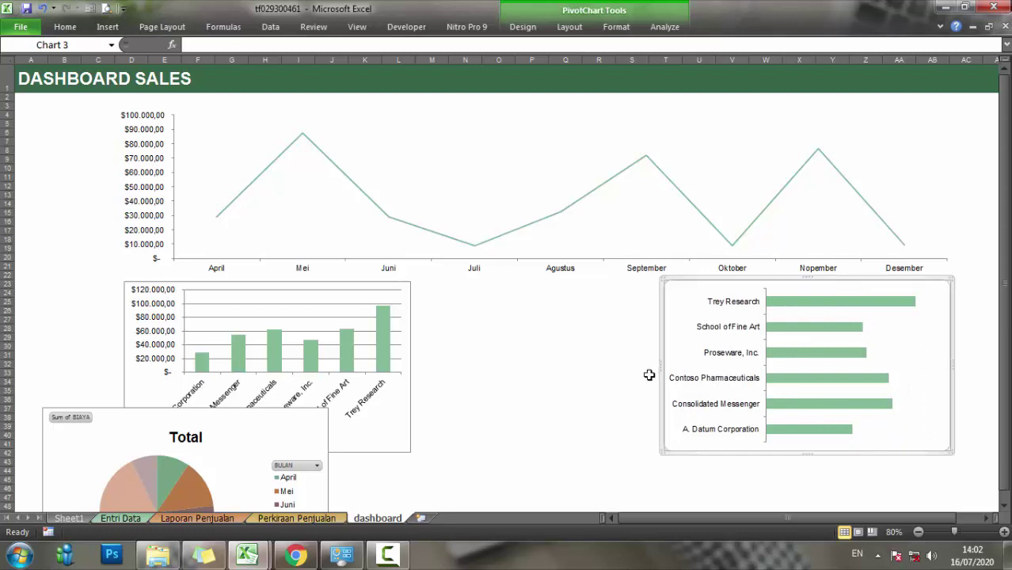
# Narrow the bar chart from its left edge and move the column chart right beside it.
pyautogui.moveTo(660, 365); pyautogui.dragTo(712, 363)
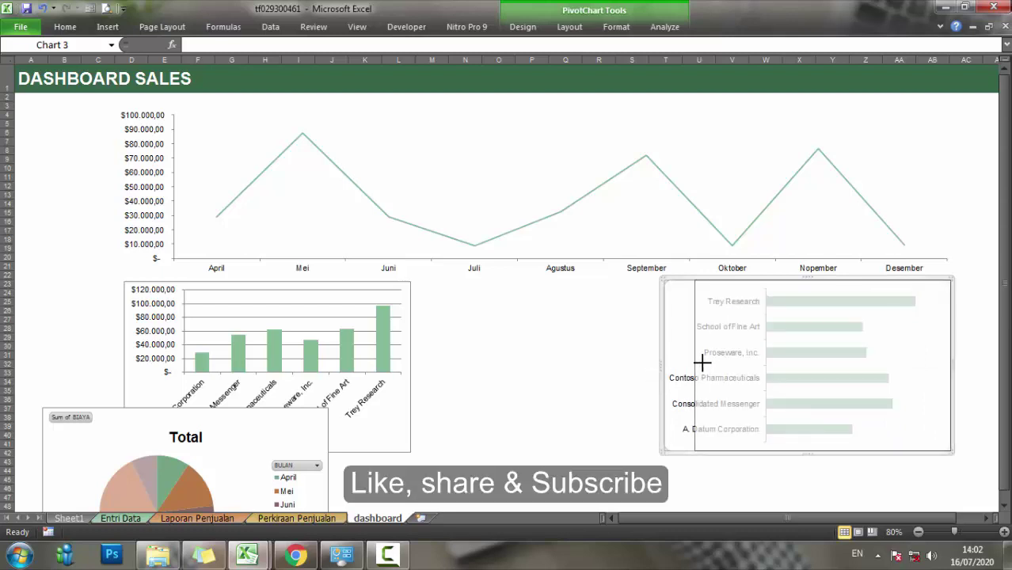
pyautogui.click(618, 27)
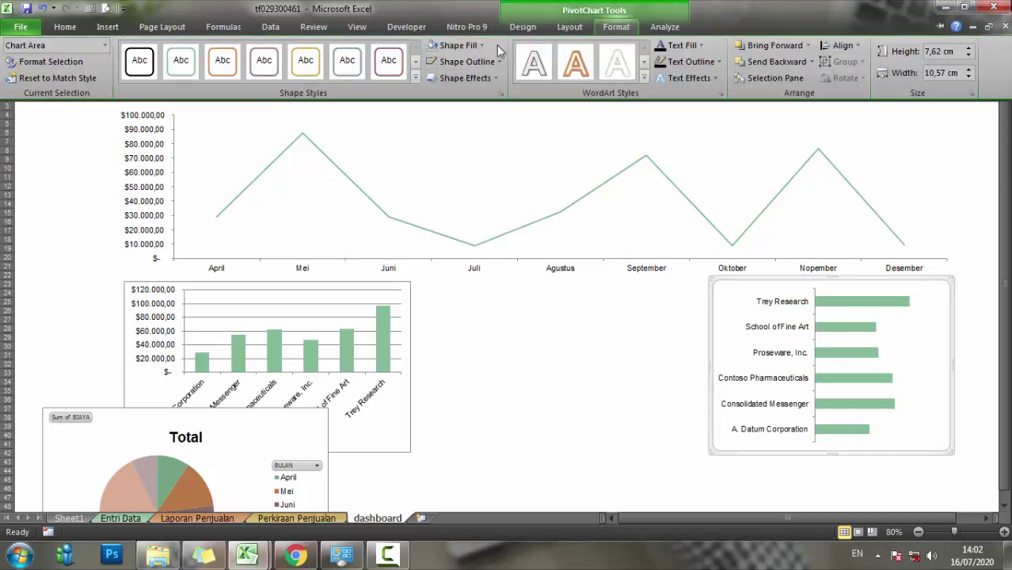
pyautogui.click(911, 337)
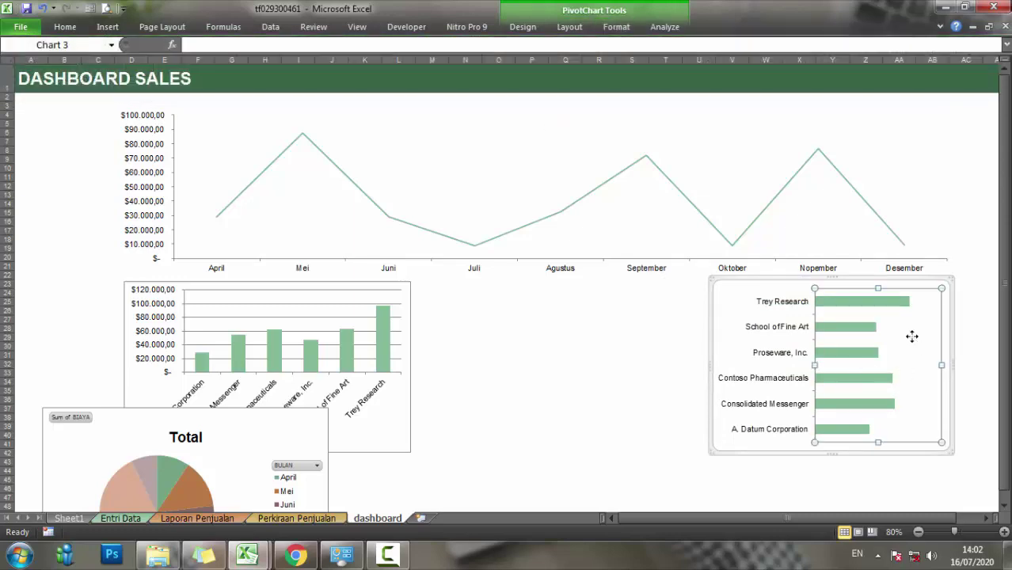
pyautogui.click(617, 27)
pyautogui.click(562, 373)
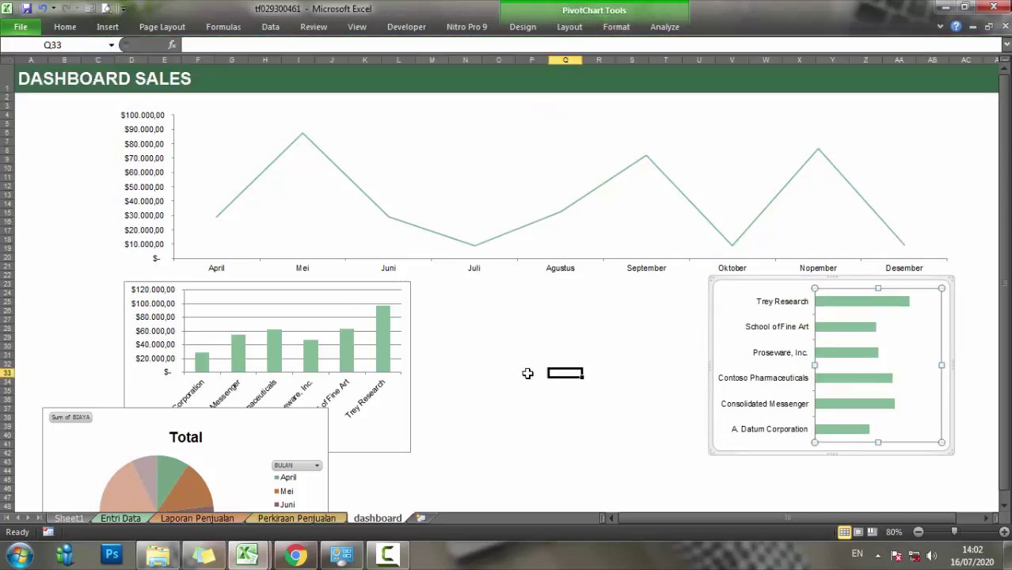
pyautogui.moveTo(405, 281); pyautogui.dragTo(689, 301)
# Drag the bar chart's bottom edge down to make it taller, and nudge the column chart slightly left.
pyautogui.click(877, 303)
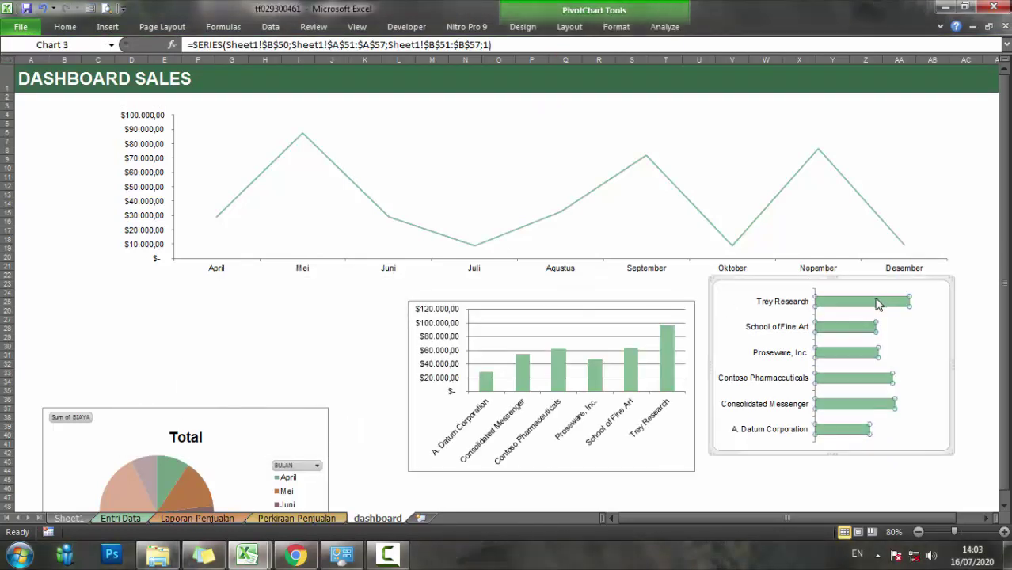
pyautogui.click(861, 460)
pyautogui.click(841, 452)
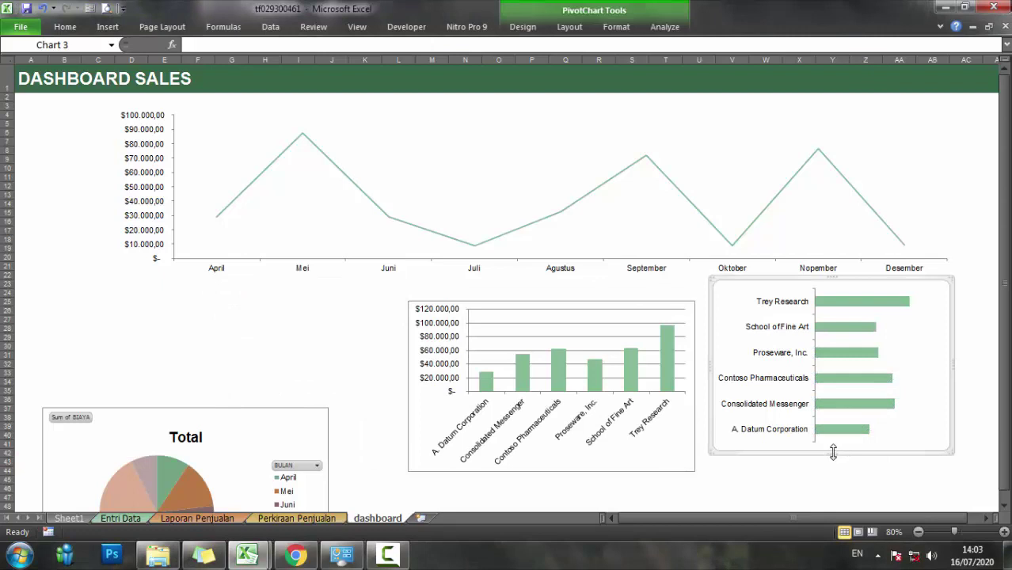
pyautogui.moveTo(833, 452); pyautogui.dragTo(836, 488)
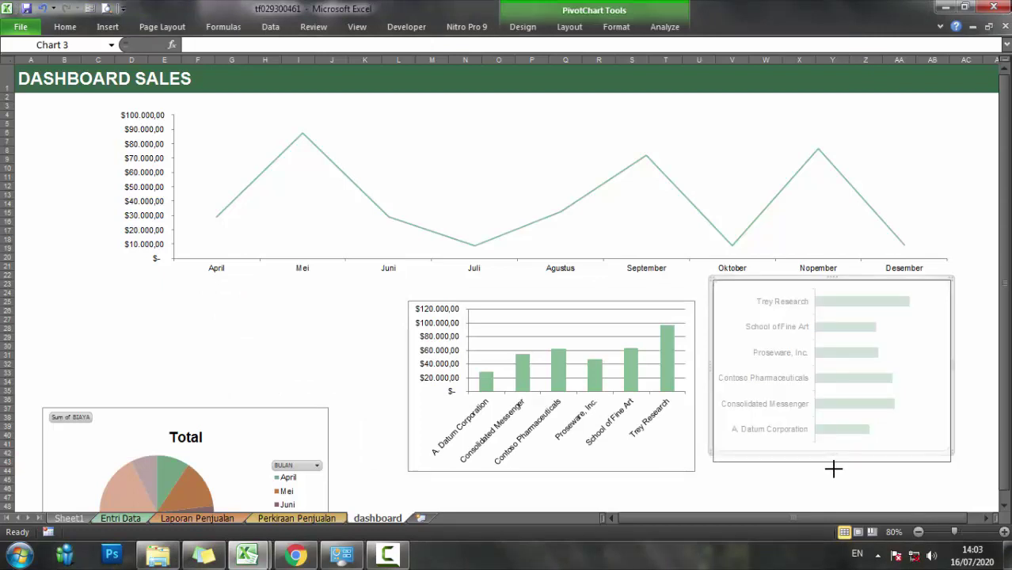
pyautogui.click(990, 336)
pyautogui.click(686, 307)
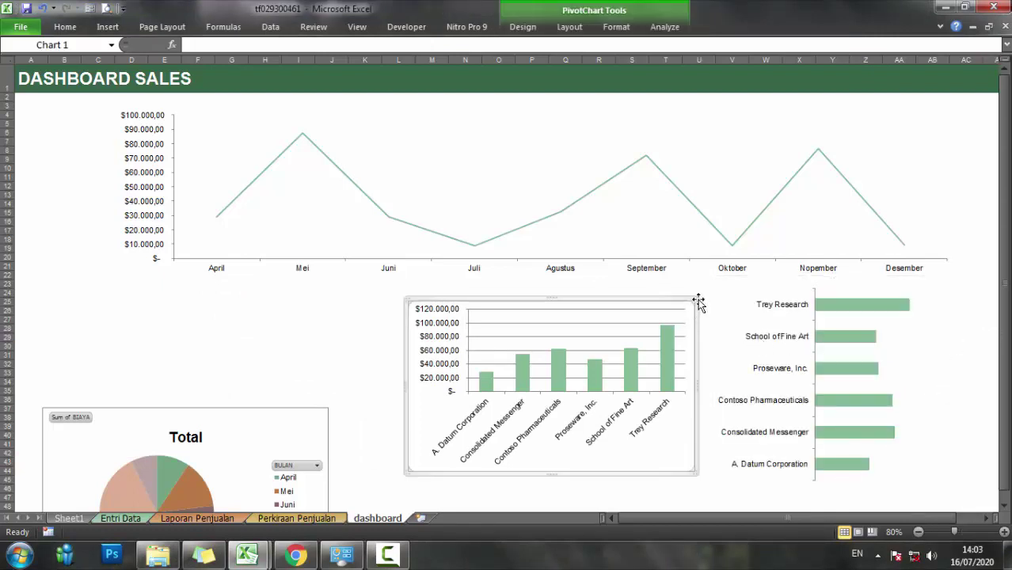
pyautogui.moveTo(692, 299); pyautogui.dragTo(675, 296)
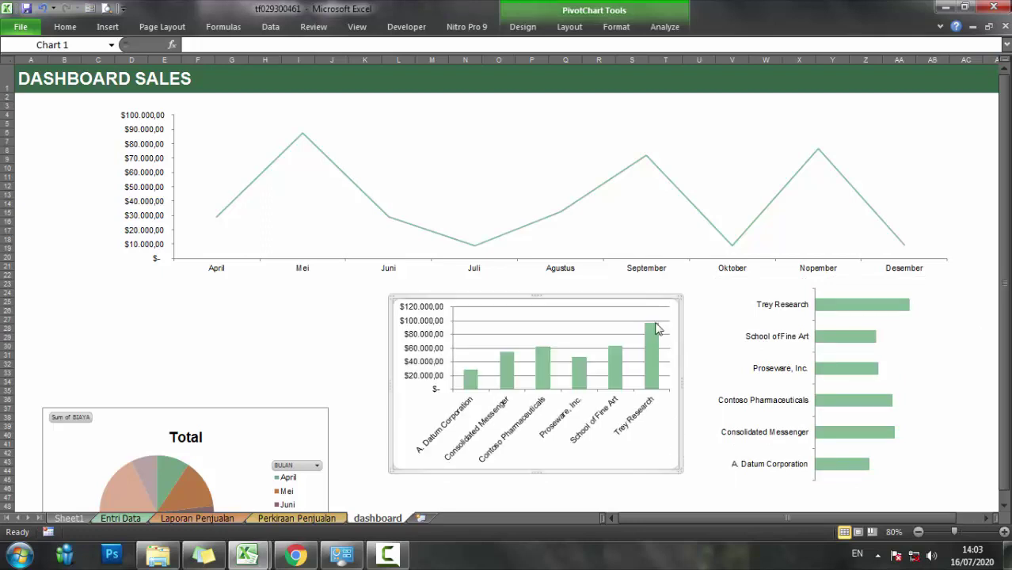
pyautogui.moveTo(677, 301); pyautogui.dragTo(672, 303)
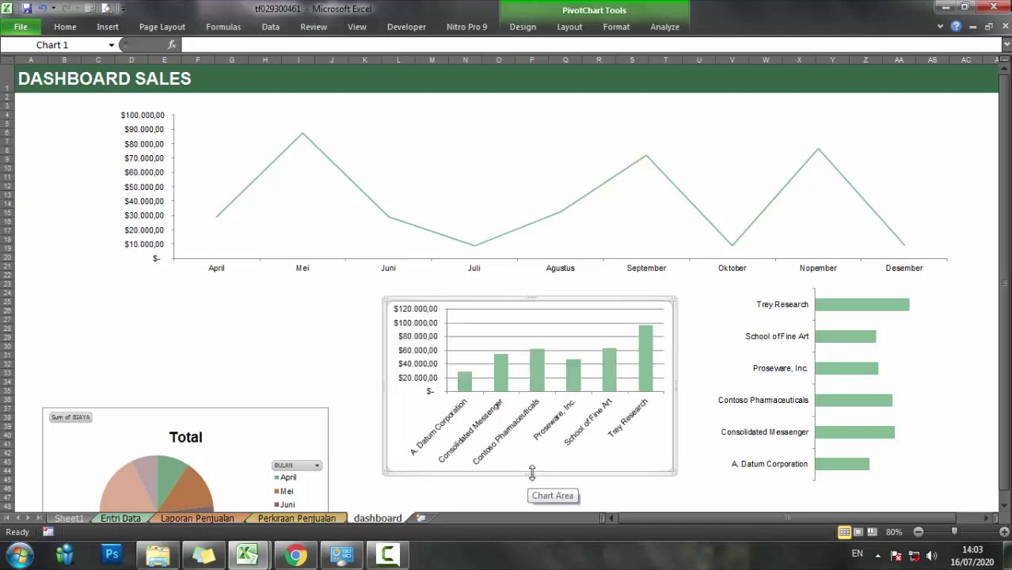
# Delete the column chart's value axis and gridlines, then move the pie chart up beside it.
pyautogui.click(432, 354)
pyautogui.press('Delete')
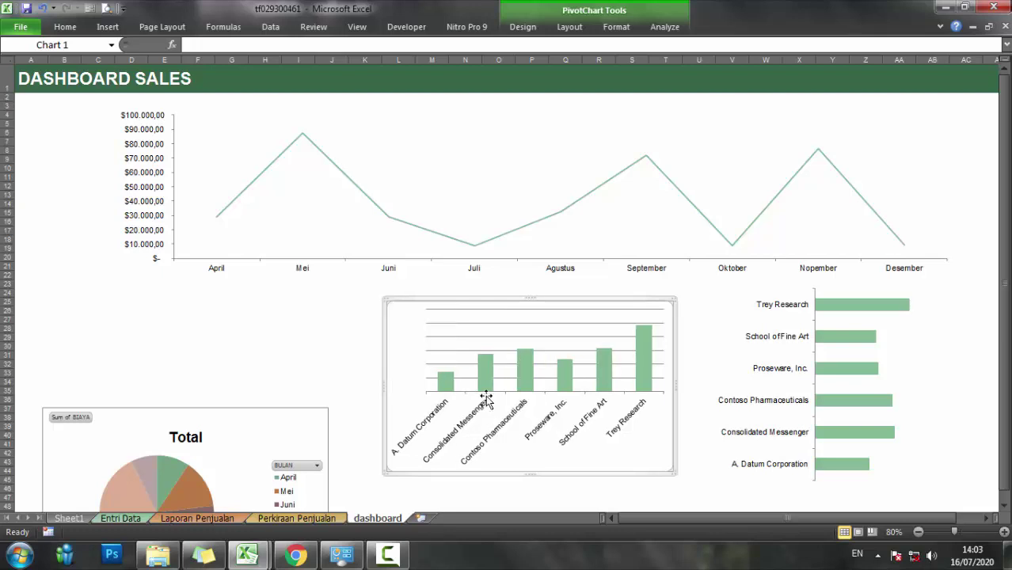
pyautogui.click(478, 342)
pyautogui.press('Delete')
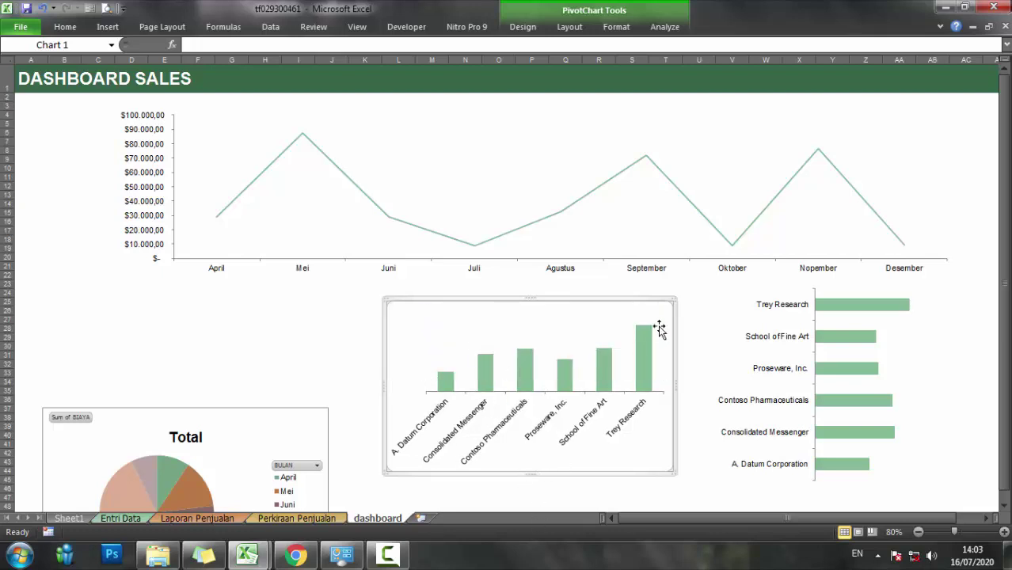
pyautogui.moveTo(314, 414); pyautogui.dragTo(366, 290)
# Hide all field buttons on the pie chart and delete its Total title.
pyautogui.click(664, 26)
pyautogui.click(326, 71)
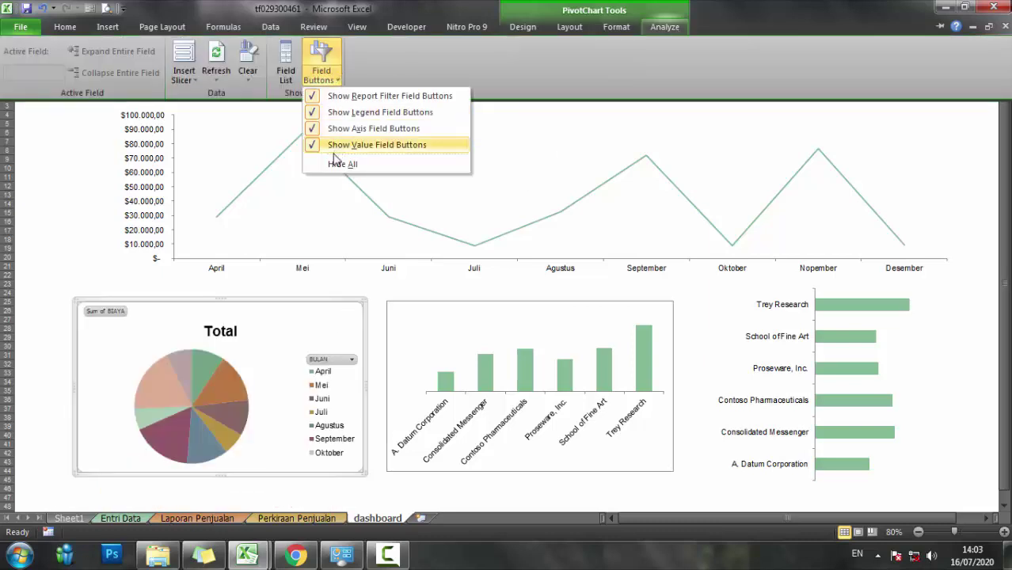
pyautogui.click(338, 164)
pyautogui.click(225, 321)
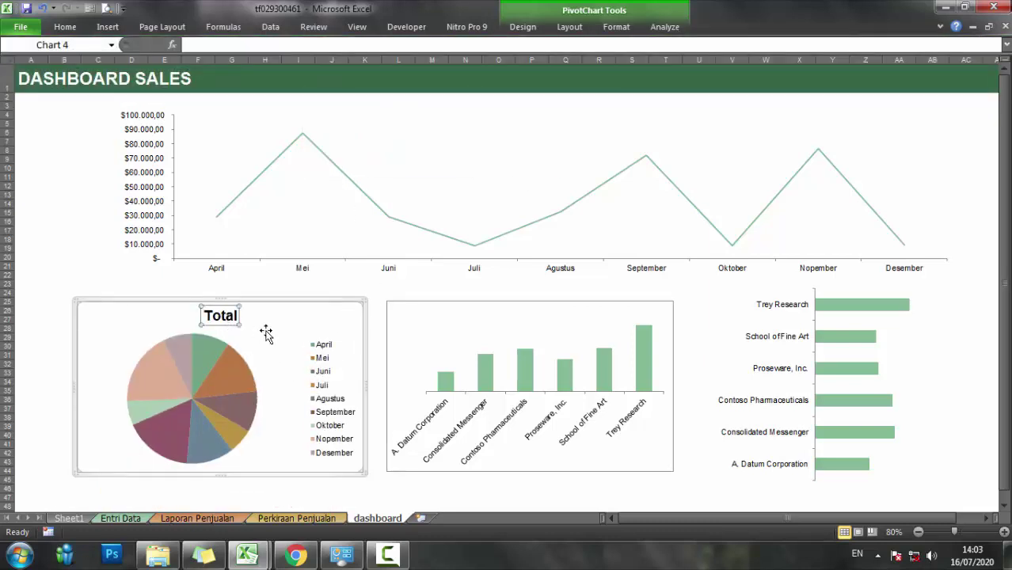
pyautogui.press('Delete')
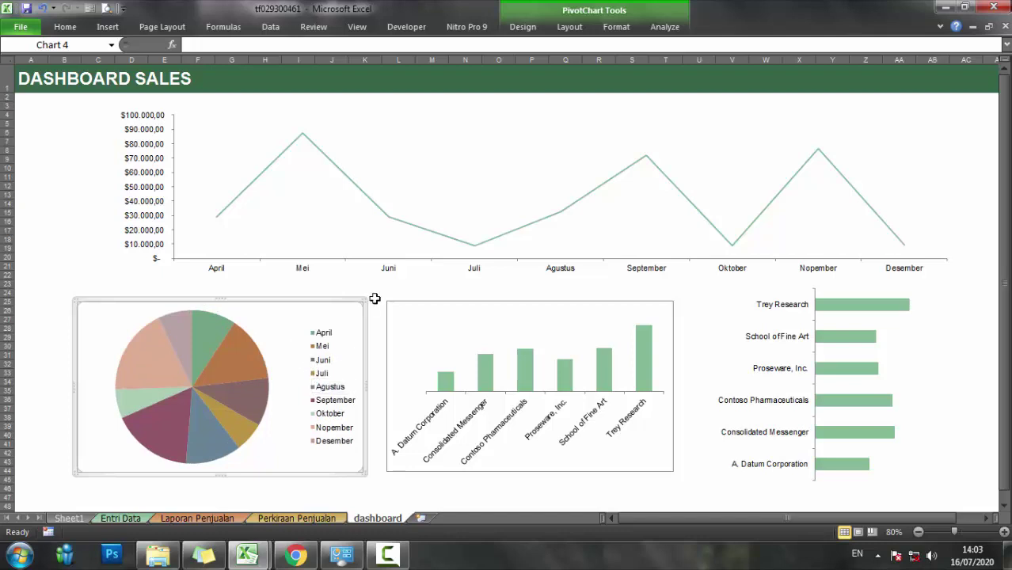
# Remove the pie chart's border with Shape Outline set to No Outline.
pyautogui.click(614, 27)
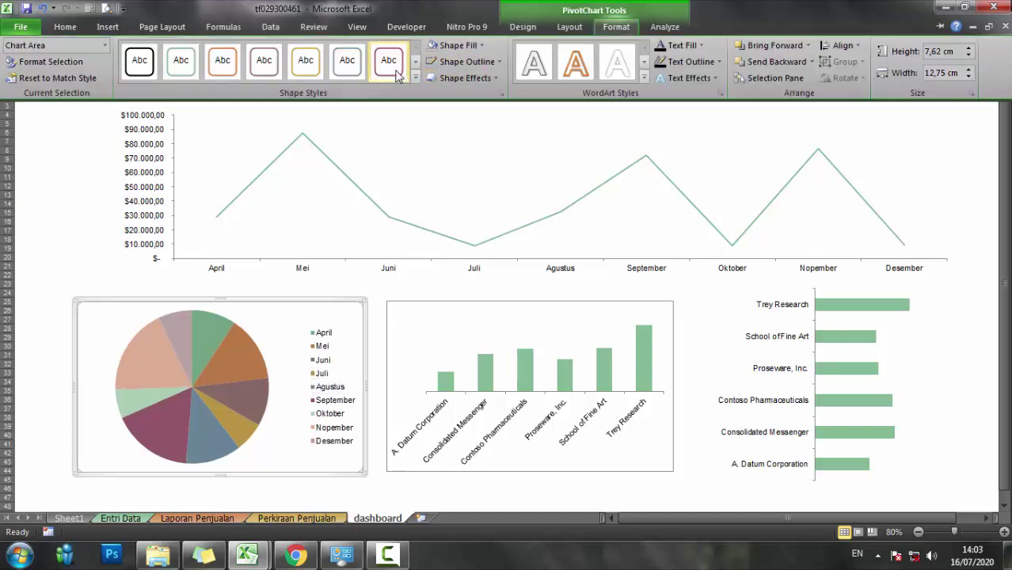
pyautogui.click(610, 31)
pyautogui.click(609, 30)
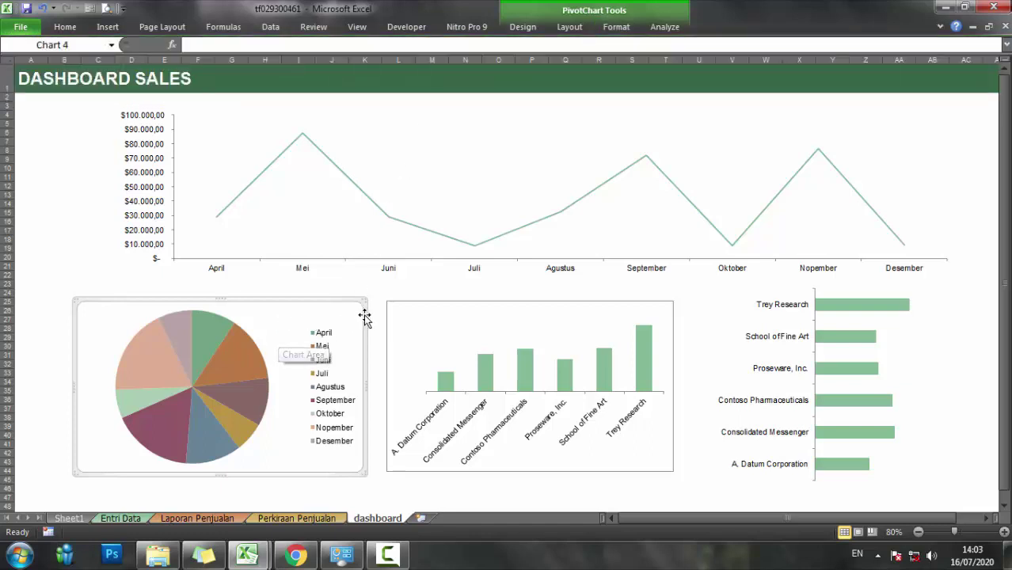
pyautogui.click(412, 307)
pyautogui.click(611, 28)
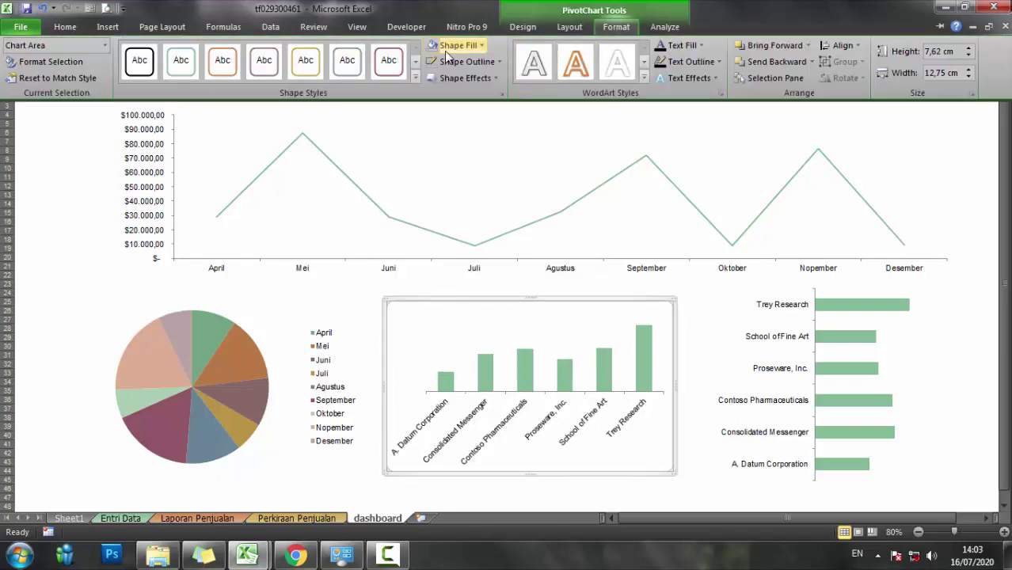
pyautogui.click(543, 198)
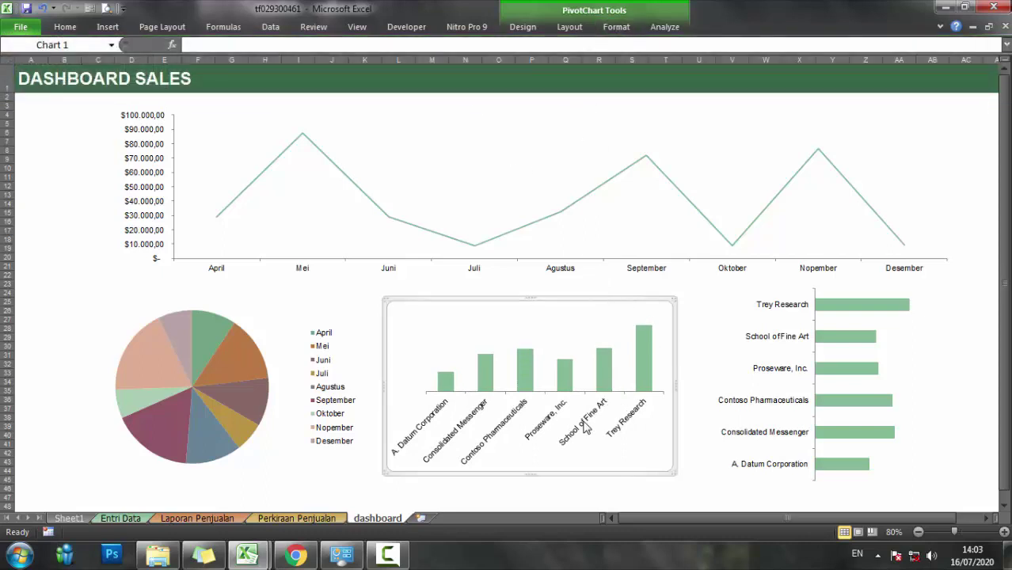
# Open the Format Axis settings for the column chart's category axis with Ctrl+1.
pyautogui.click(586, 428)
pyautogui.rightClick(586, 427)
pyautogui.press('Escape')
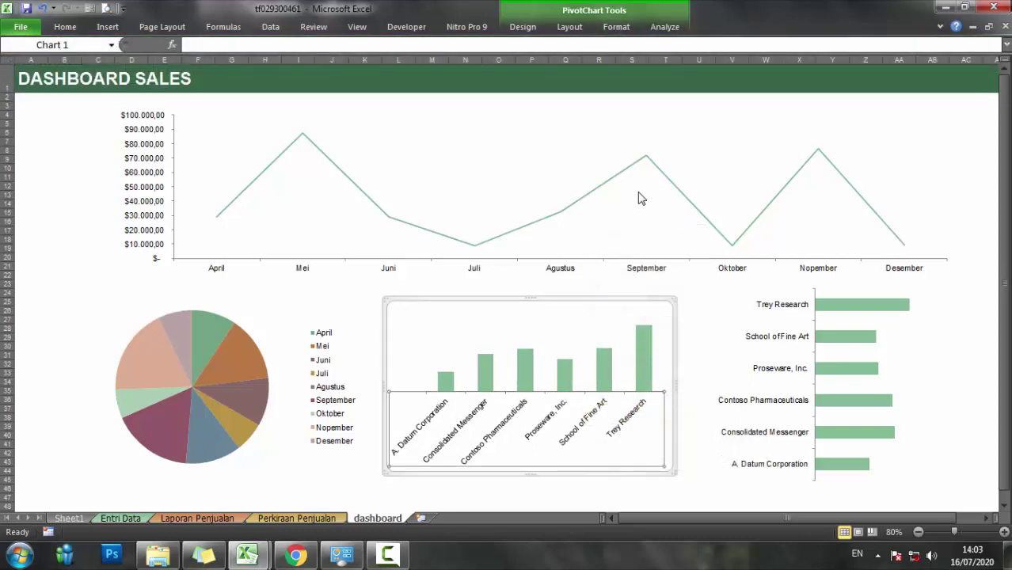
pyautogui.hotkey('ctrl', '1')
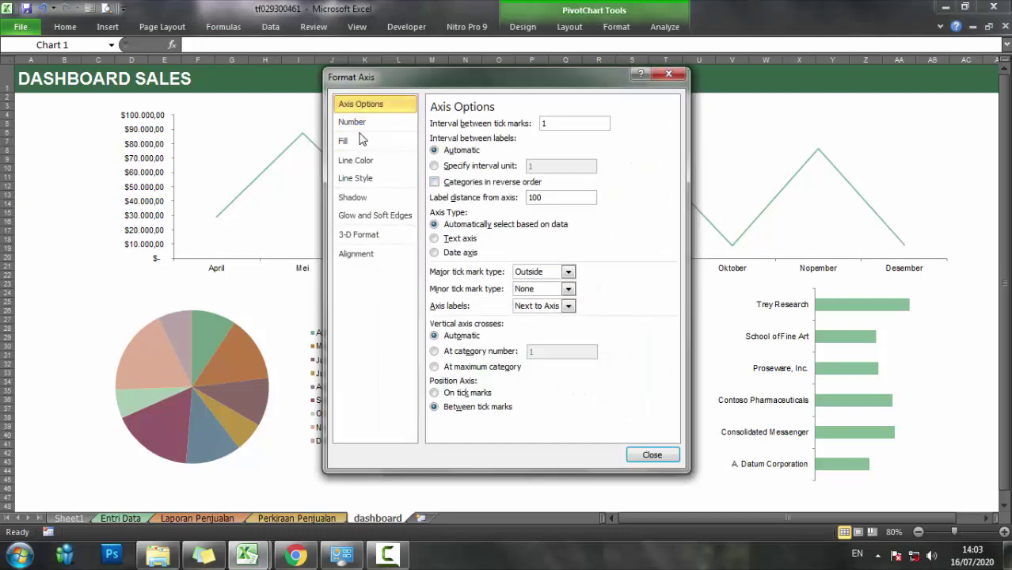
pyautogui.click(360, 141)
pyautogui.click(360, 160)
pyautogui.click(360, 178)
pyautogui.click(364, 197)
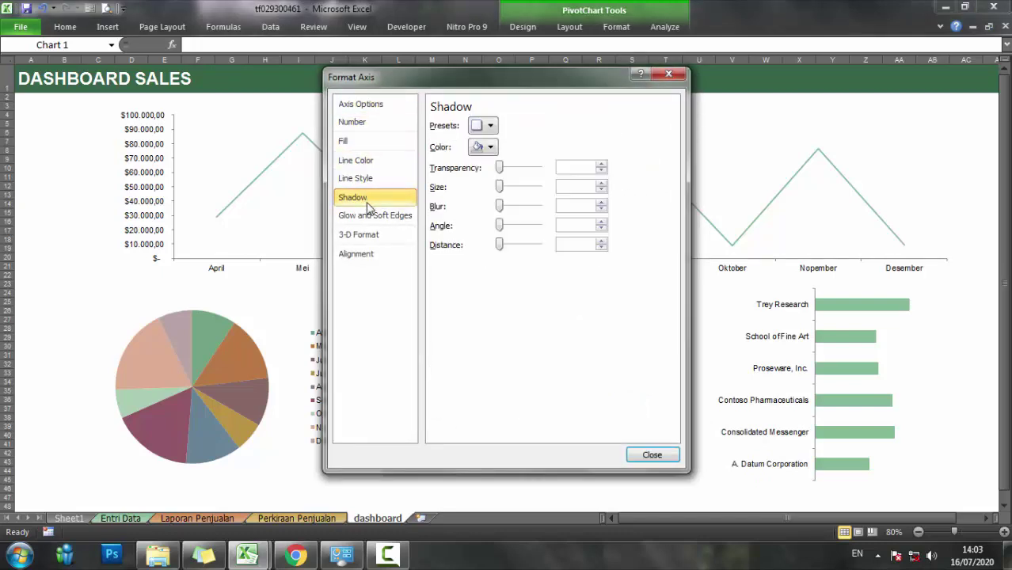
pyautogui.click(369, 215)
pyautogui.click(369, 235)
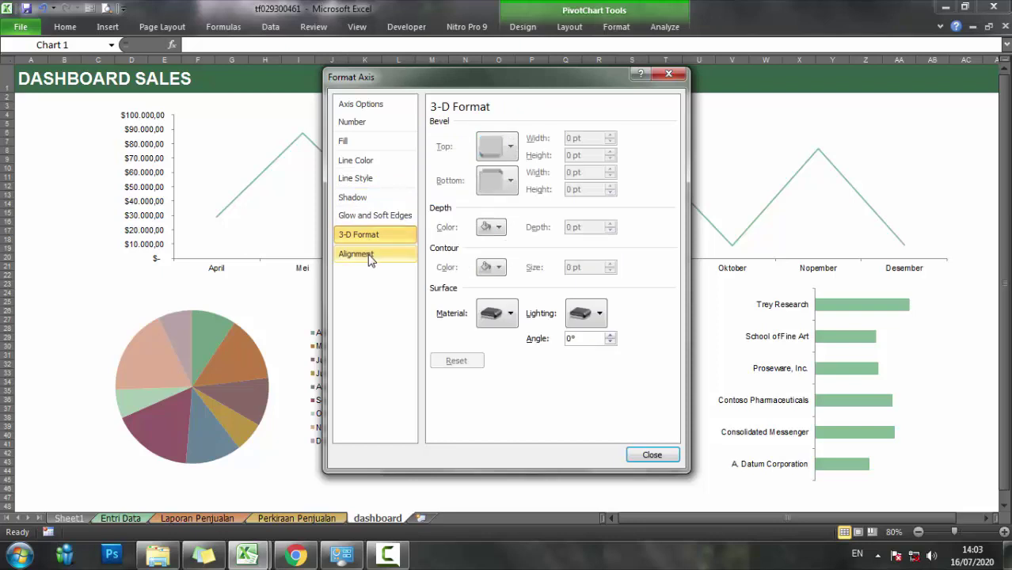
# Set the axis labels' text direction to Rotate all text 90° and close the dialog.
pyautogui.click(369, 254)
pyautogui.click(563, 160)
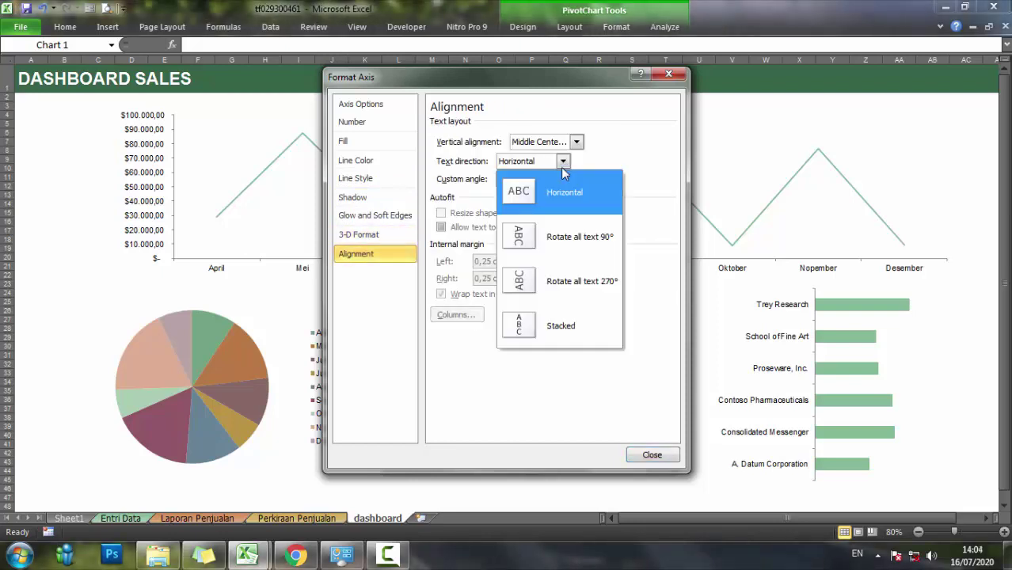
pyautogui.click(546, 236)
pyautogui.click(652, 454)
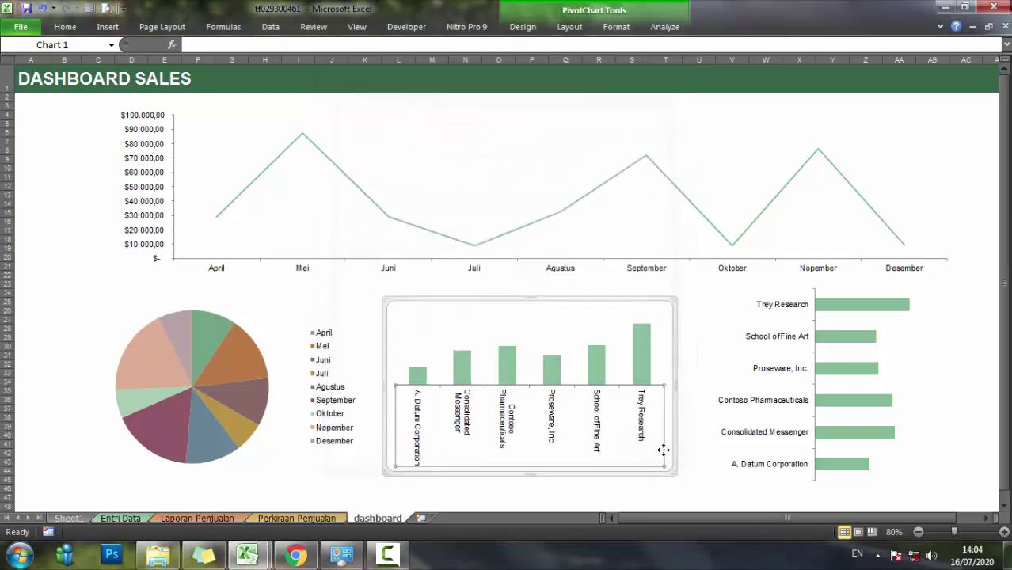
pyautogui.click(565, 497)
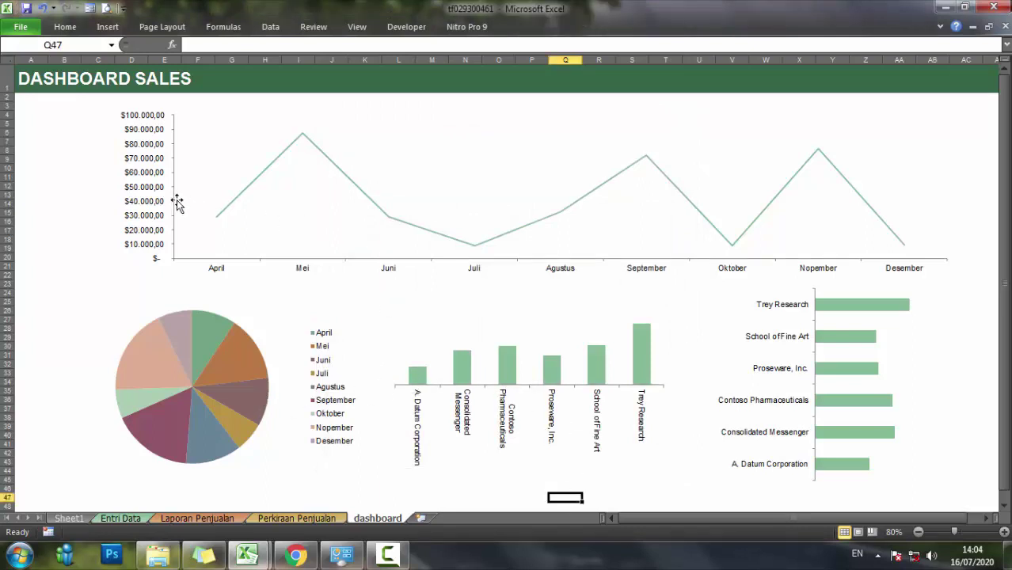
# Shorten the line chart from the bottom and shift the company bar chart further right.
pyautogui.click(500, 168)
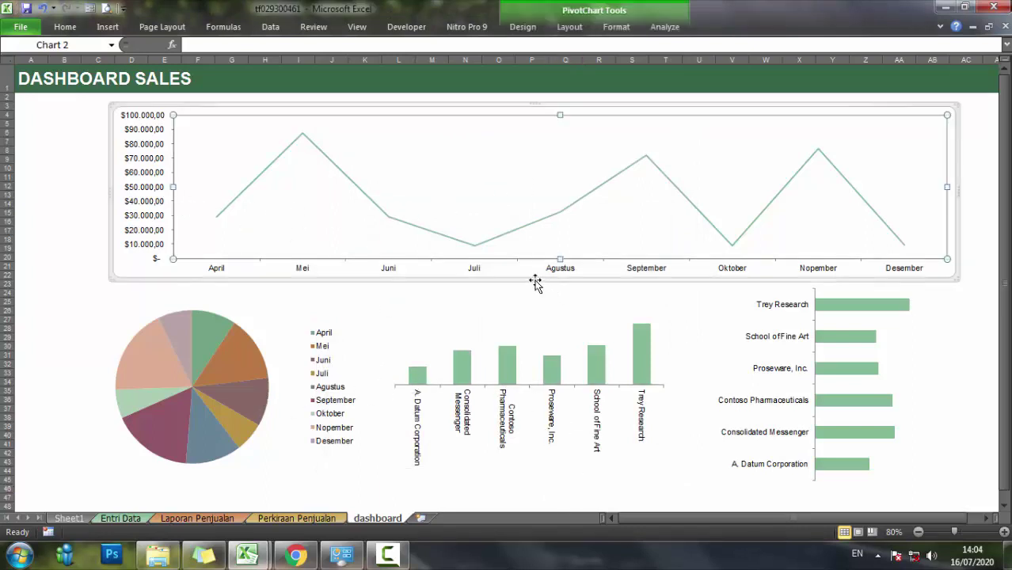
pyautogui.moveTo(535, 281); pyautogui.dragTo(536, 260)
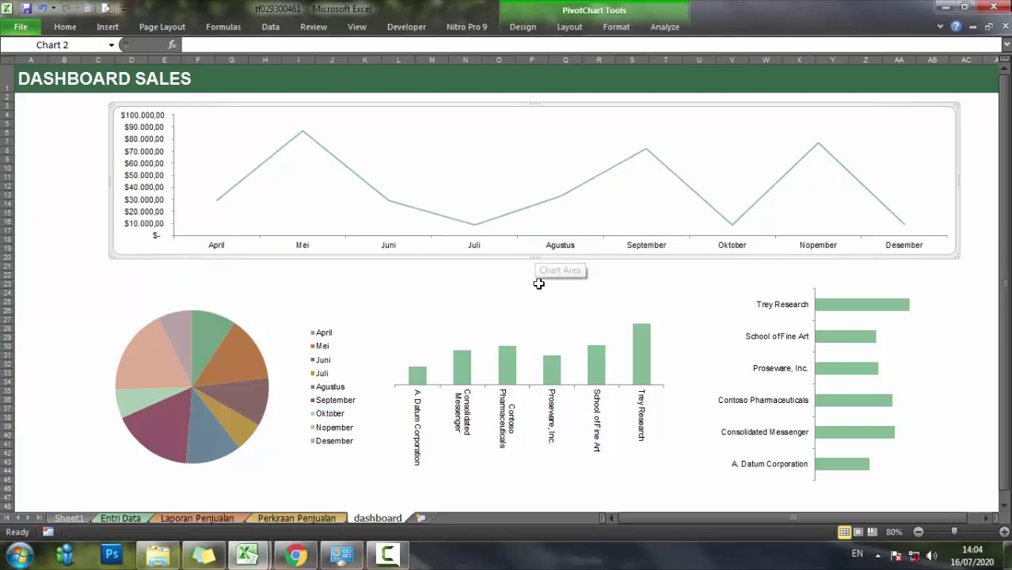
pyautogui.click(430, 284)
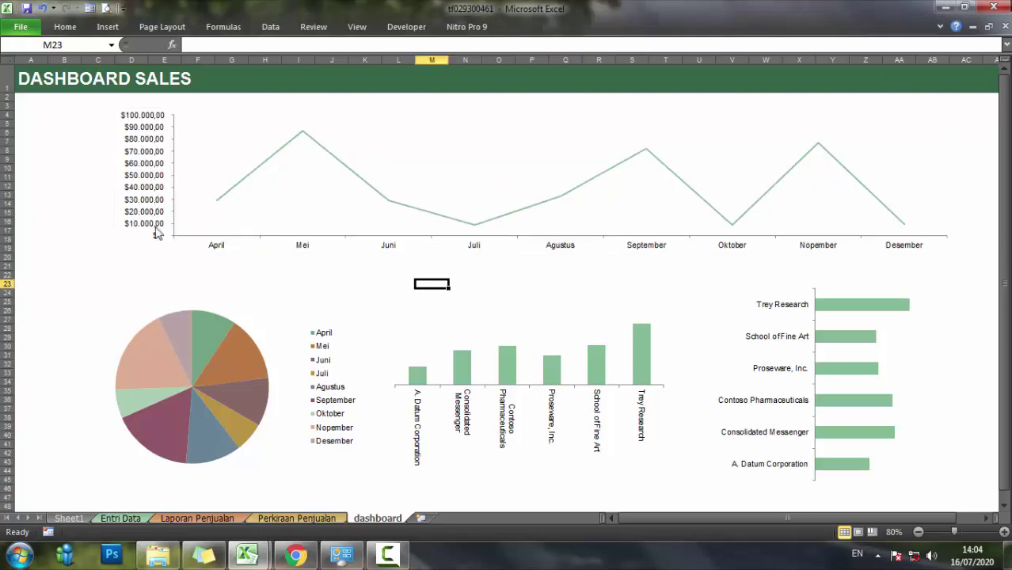
pyautogui.click(134, 178)
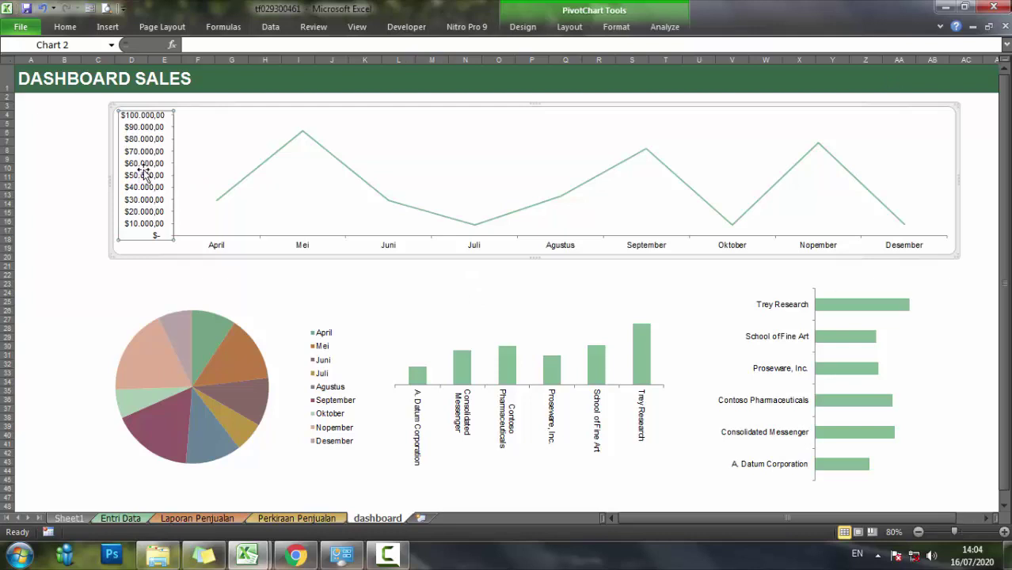
pyautogui.click(58, 191)
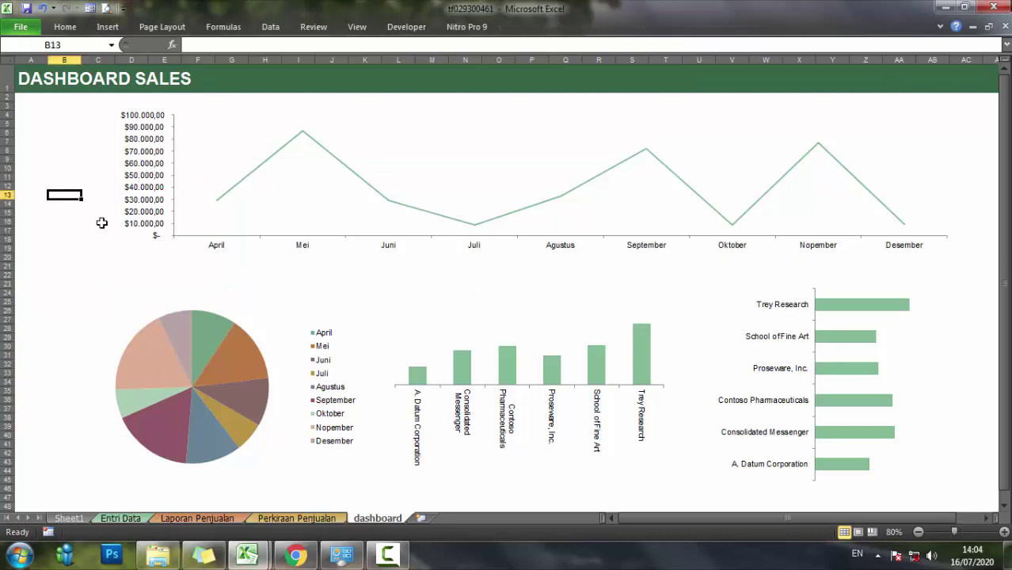
pyautogui.click(128, 256)
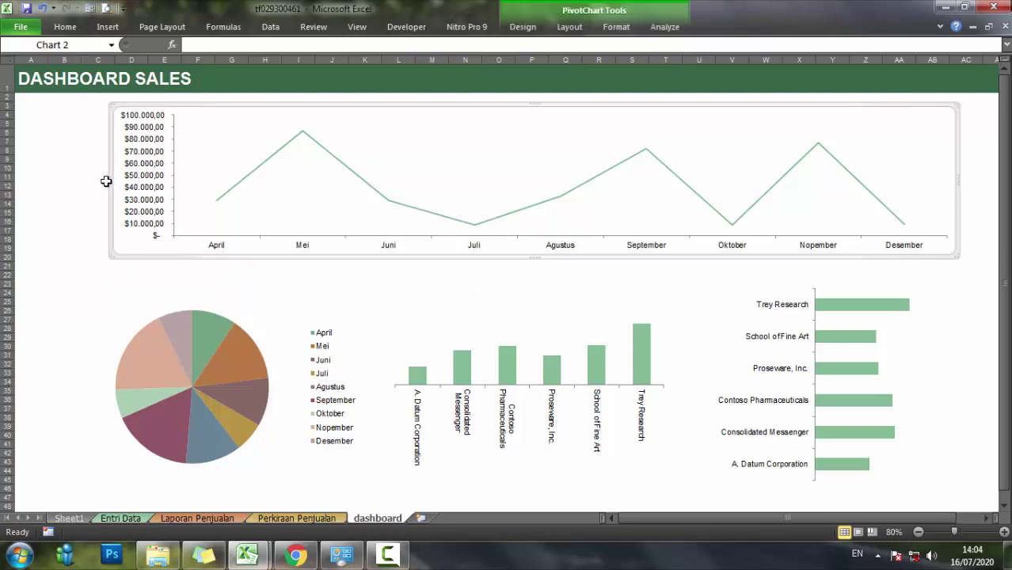
pyautogui.click(717, 339)
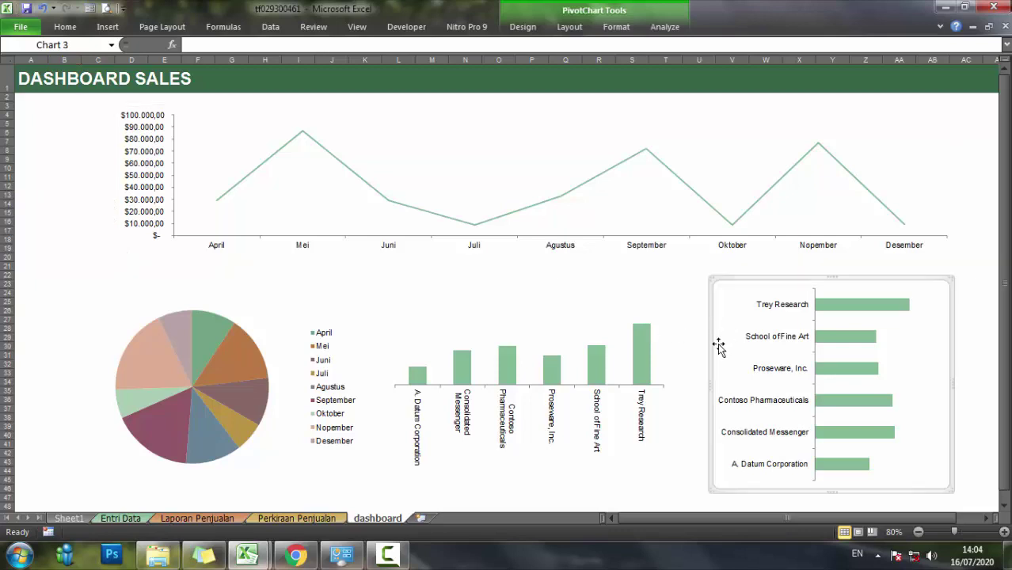
pyautogui.moveTo(713, 386); pyautogui.dragTo(723, 387)
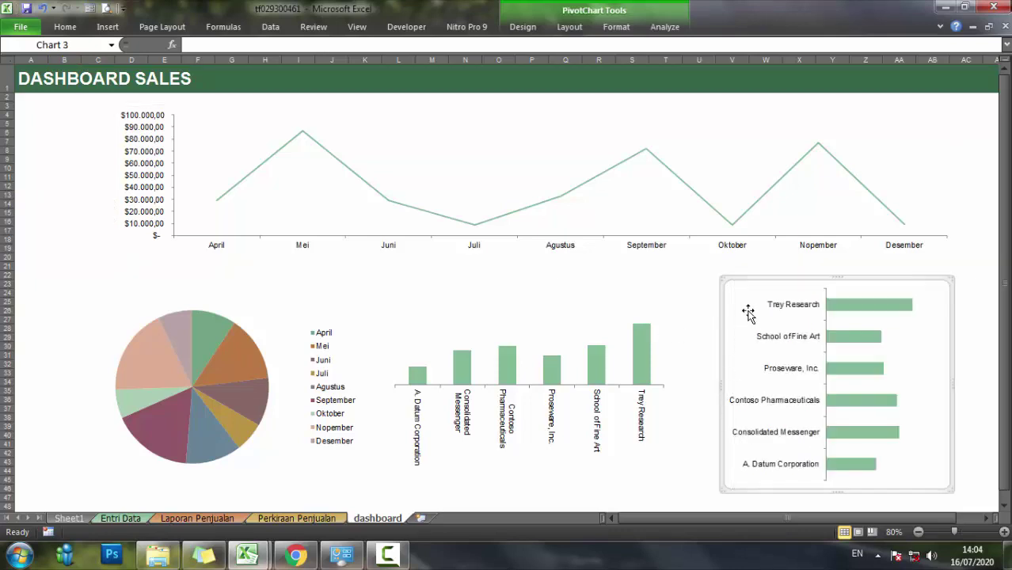
pyautogui.moveTo(745, 282); pyautogui.dragTo(772, 279)
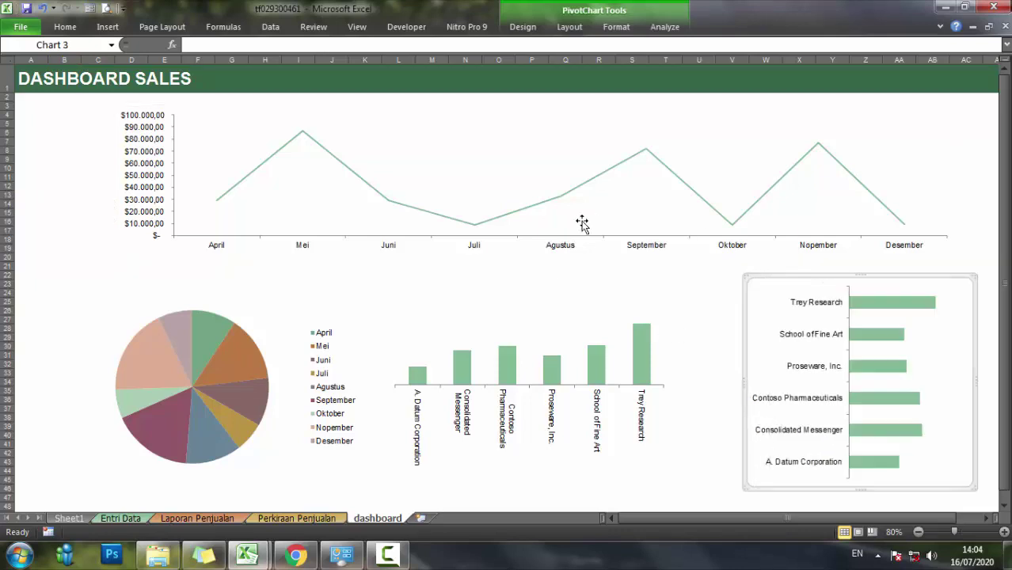
# Narrow the line chart from its left side, move it right, and shift the column chart right.
pyautogui.click(508, 224)
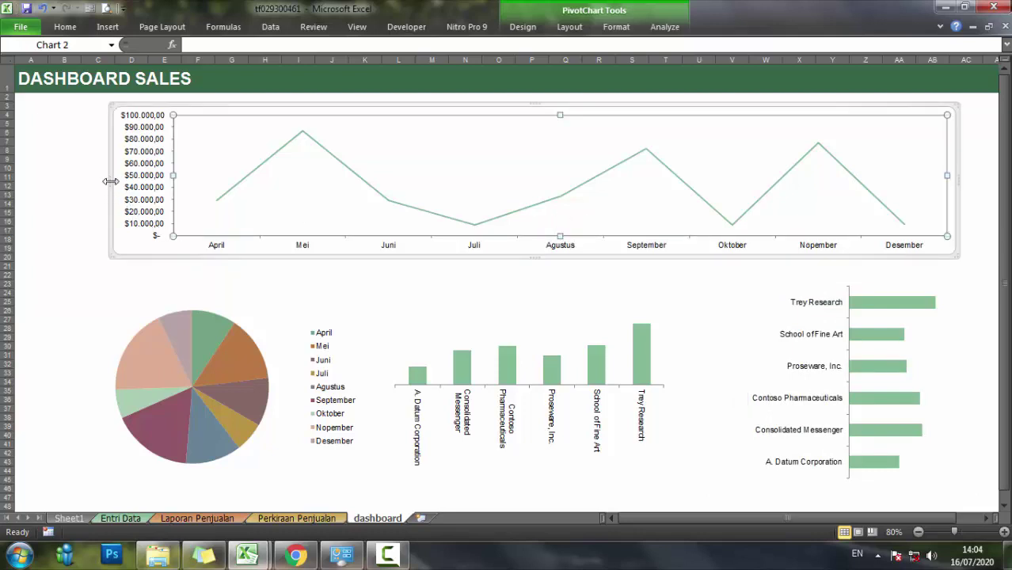
pyautogui.moveTo(110, 182)
pyautogui.mouseDown()
pyautogui.moveTo(184, 186)
pyautogui.moveTo(150, 186)
pyautogui.mouseUp()
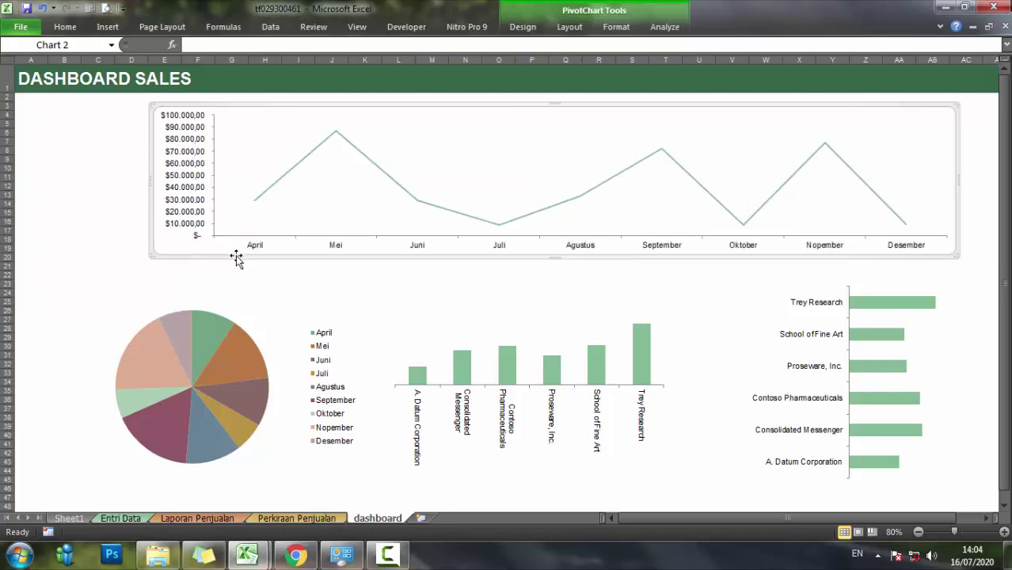
pyautogui.moveTo(235, 255); pyautogui.dragTo(254, 250)
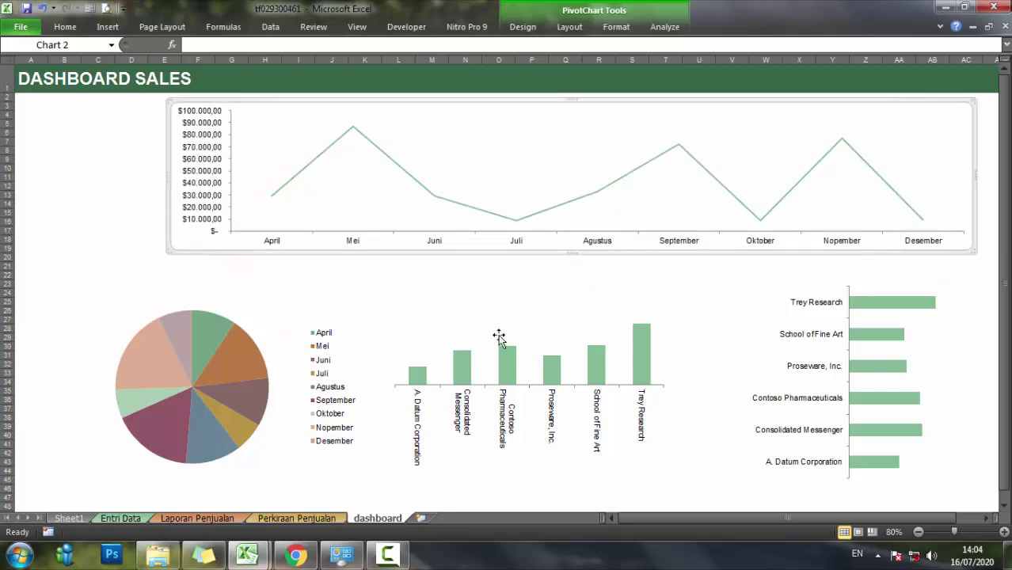
pyautogui.click(486, 310)
pyautogui.moveTo(533, 295); pyautogui.dragTo(578, 291)
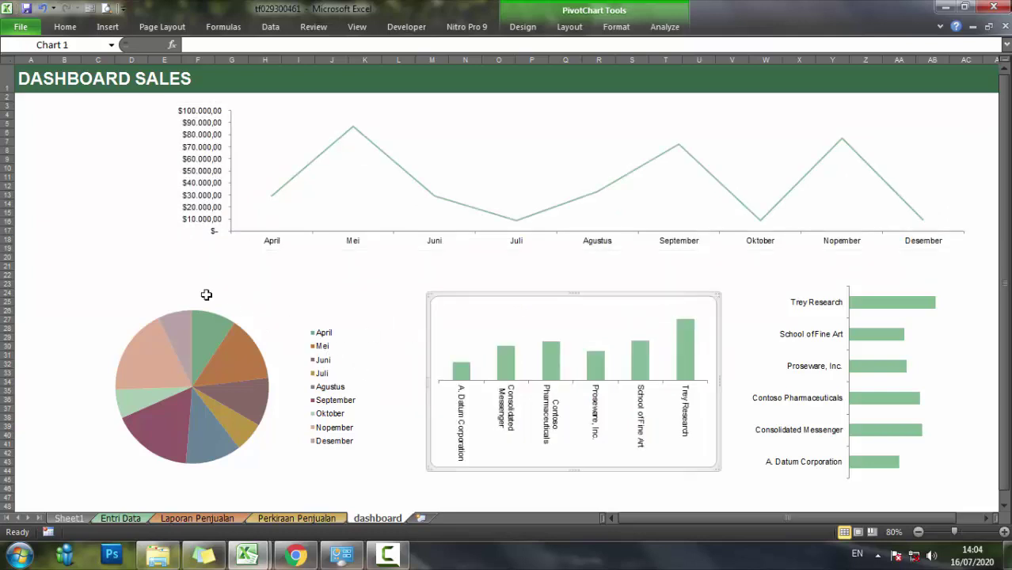
pyautogui.click(208, 293)
# Narrow the pie chart from its left side and move it right and up.
pyautogui.click(271, 310)
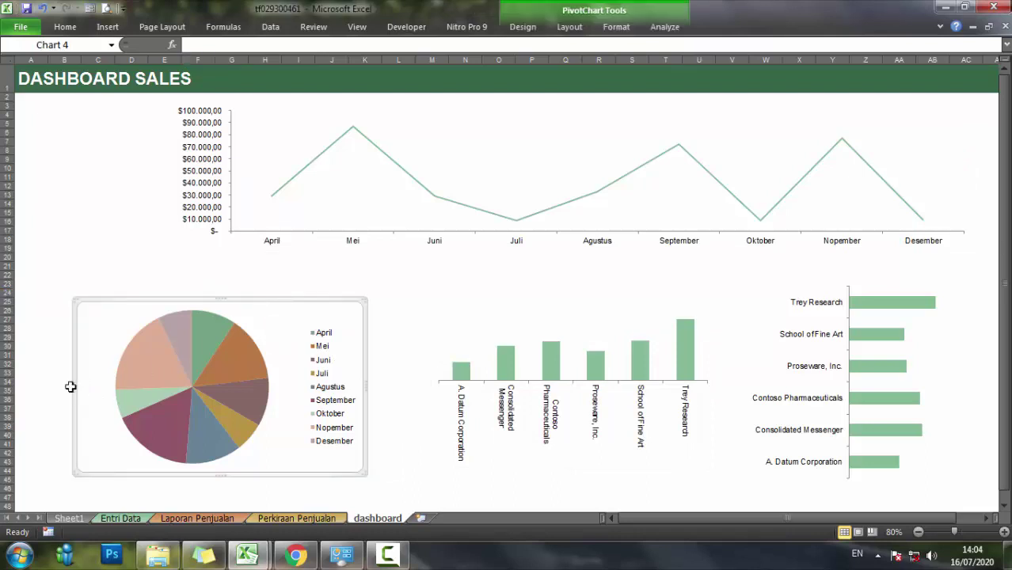
pyautogui.moveTo(76, 389); pyautogui.dragTo(106, 388)
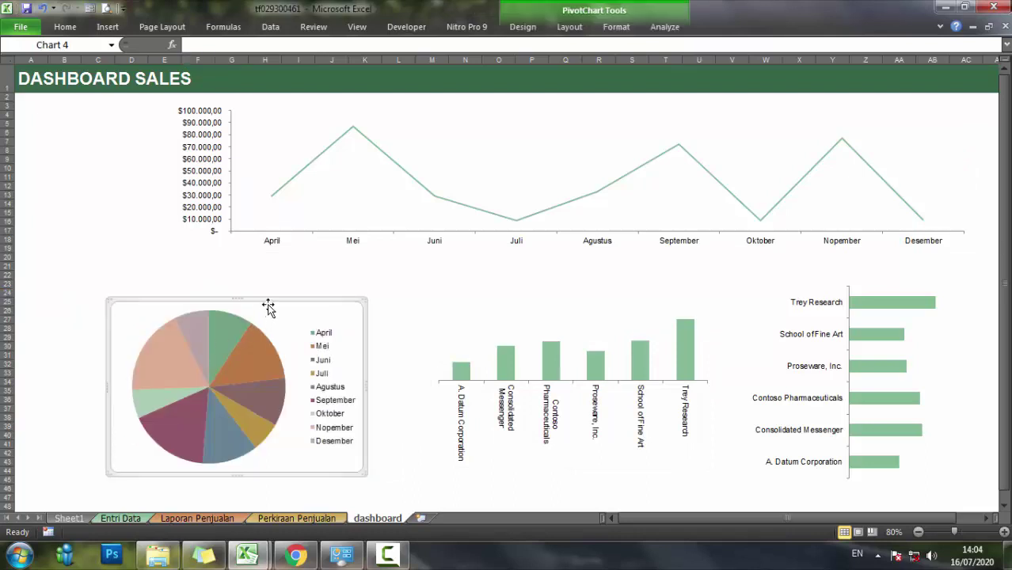
pyautogui.moveTo(269, 303); pyautogui.dragTo(305, 294)
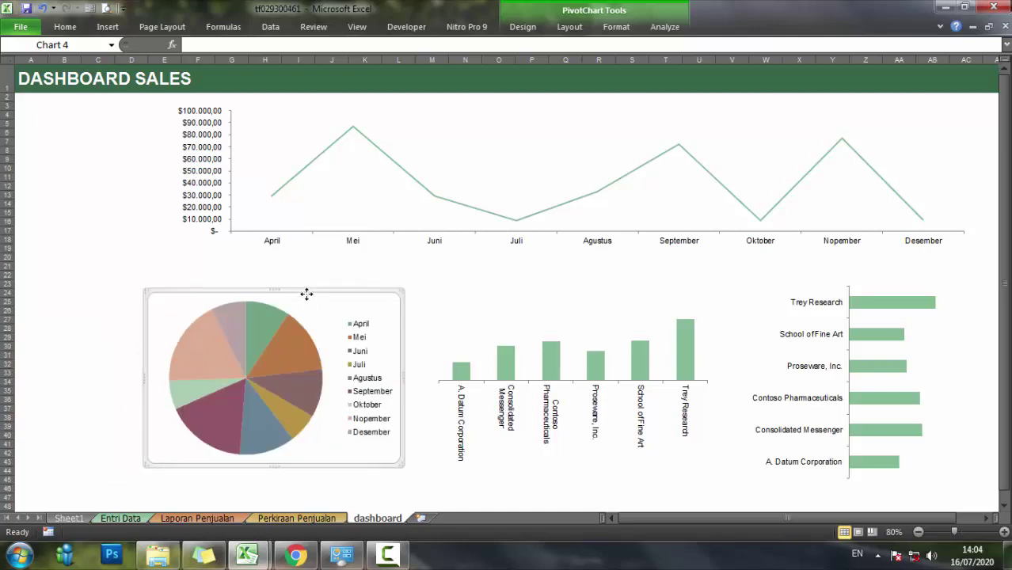
pyautogui.click(91, 240)
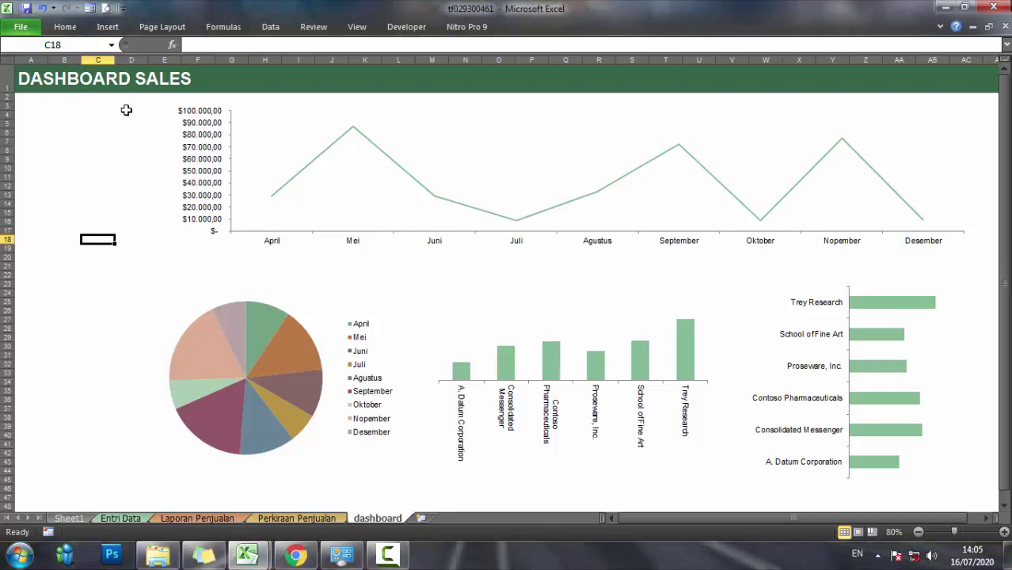
# Fill cells A2:D45 with a light green theme colour and make row 1 slightly taller.
pyautogui.moveTo(133, 97); pyautogui.dragTo(38, 495)
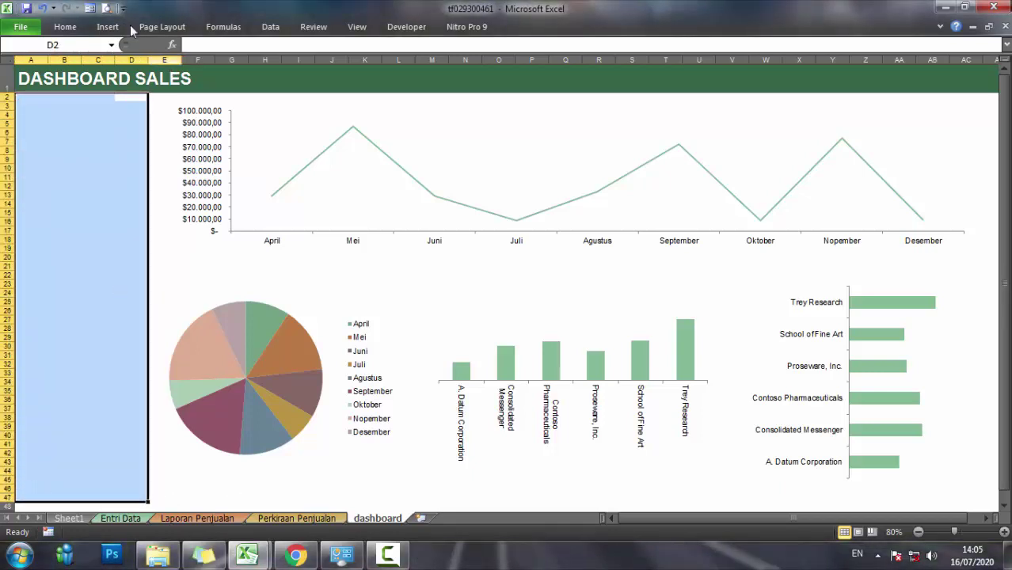
pyautogui.click(65, 27)
pyautogui.click(235, 73)
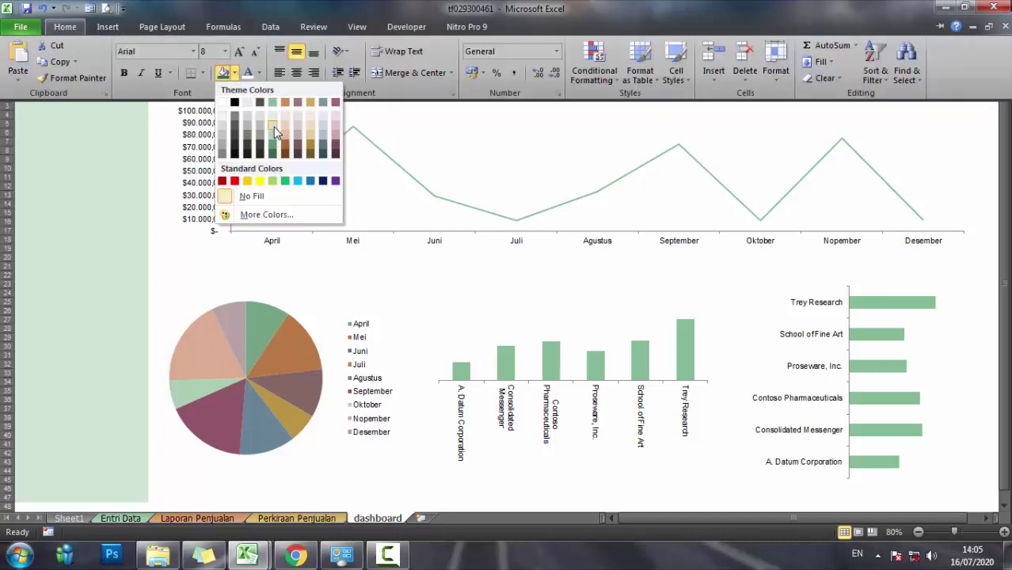
pyautogui.click(273, 126)
pyautogui.click(173, 267)
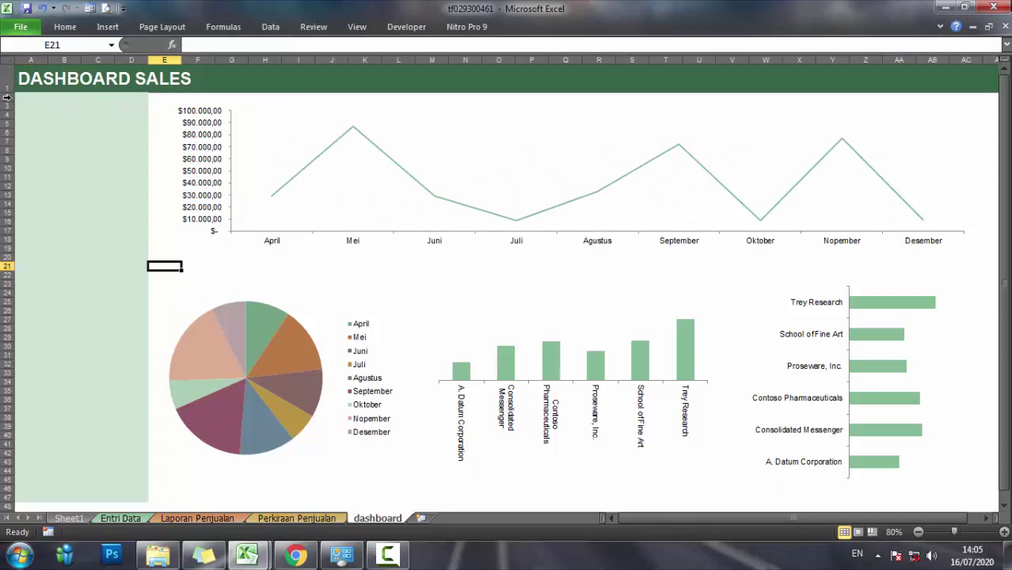
pyautogui.moveTo(9, 94); pyautogui.dragTo(10, 96)
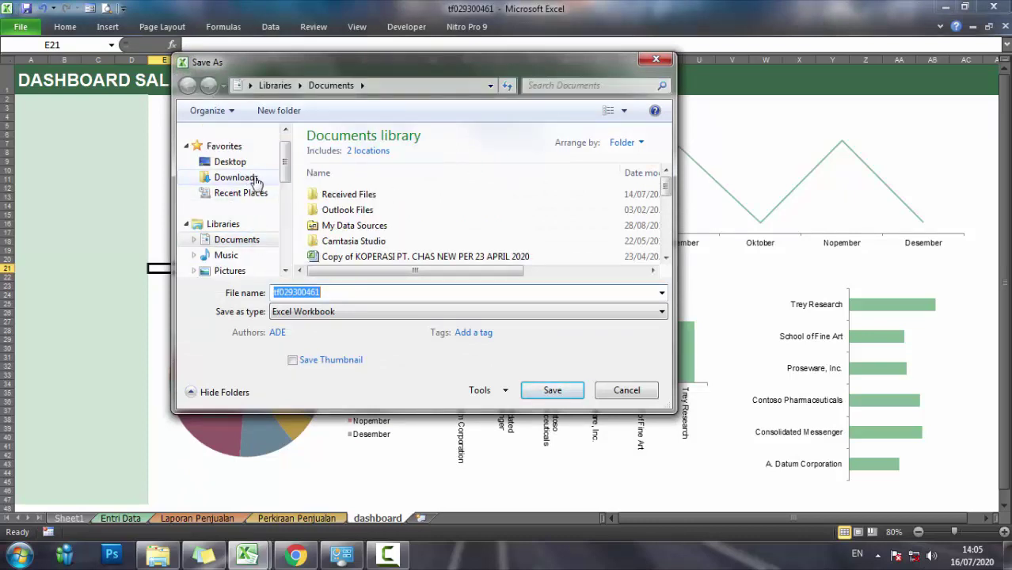
# Change the Save As file name to DASHBOARD SALES and save the workbook.
pyautogui.doubleClick(342, 293)
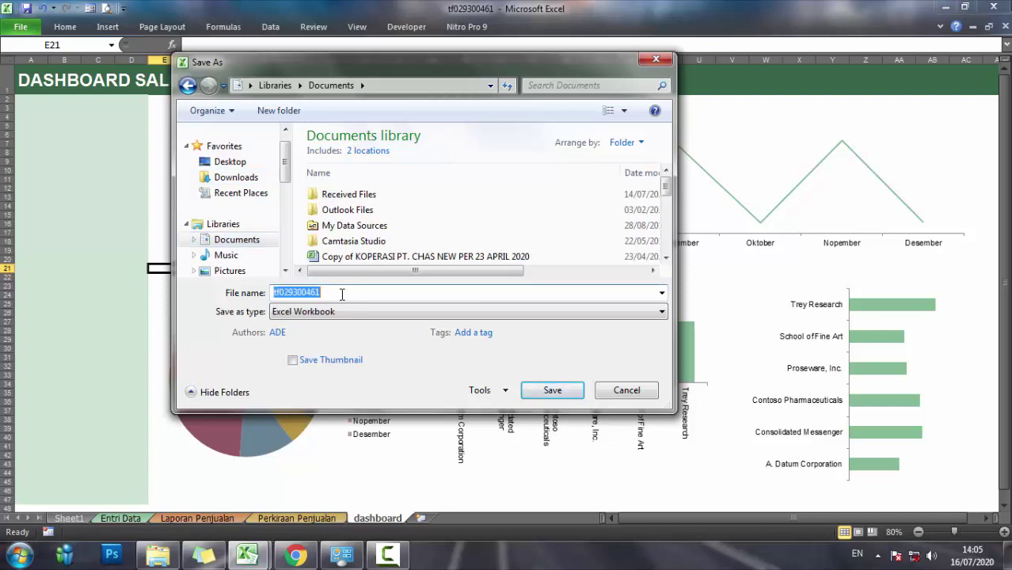
pyautogui.write('DAS')
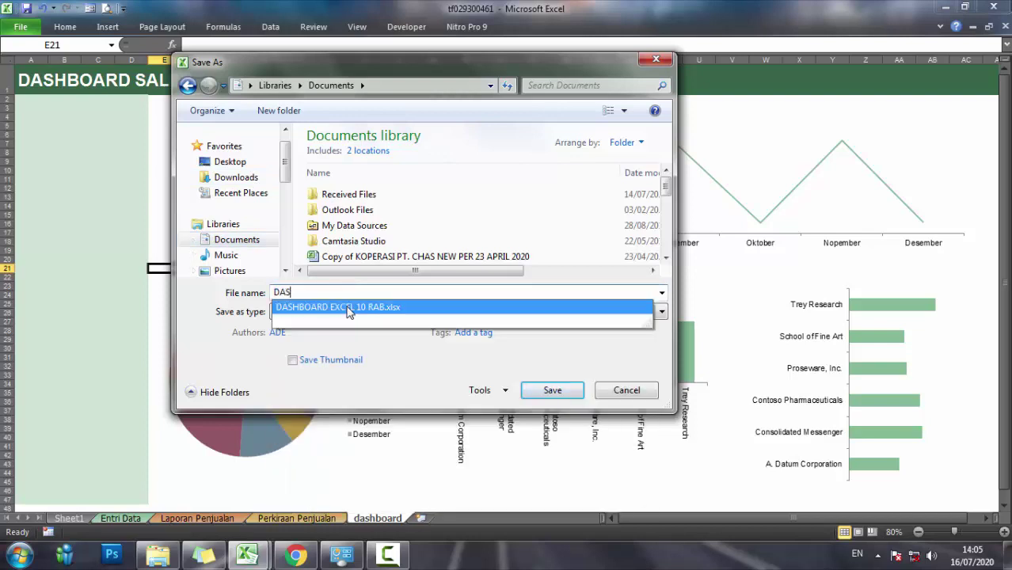
pyautogui.click(339, 308)
pyautogui.moveTo(327, 293); pyautogui.dragTo(404, 294)
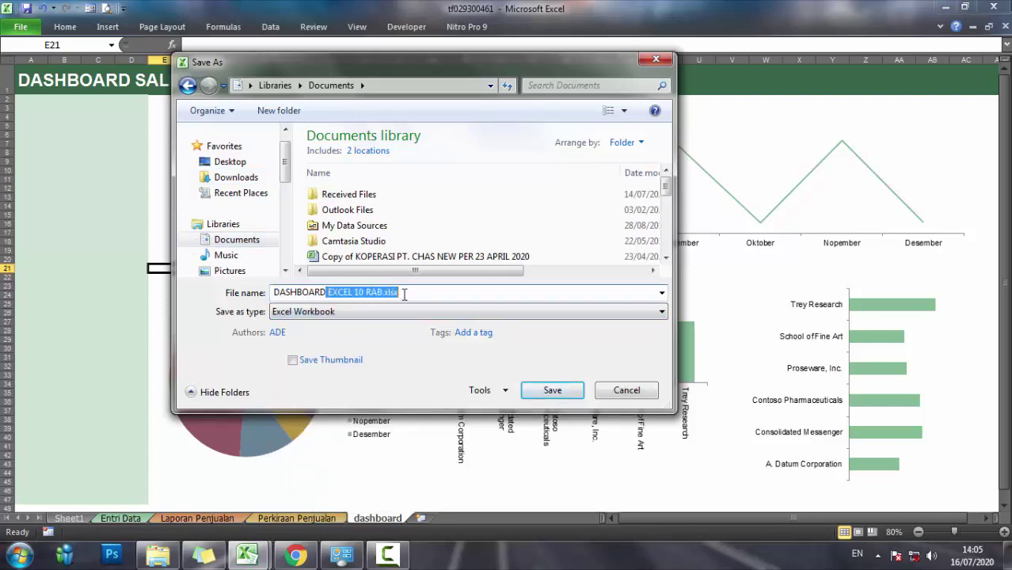
pyautogui.write('SHBOARD SALES')
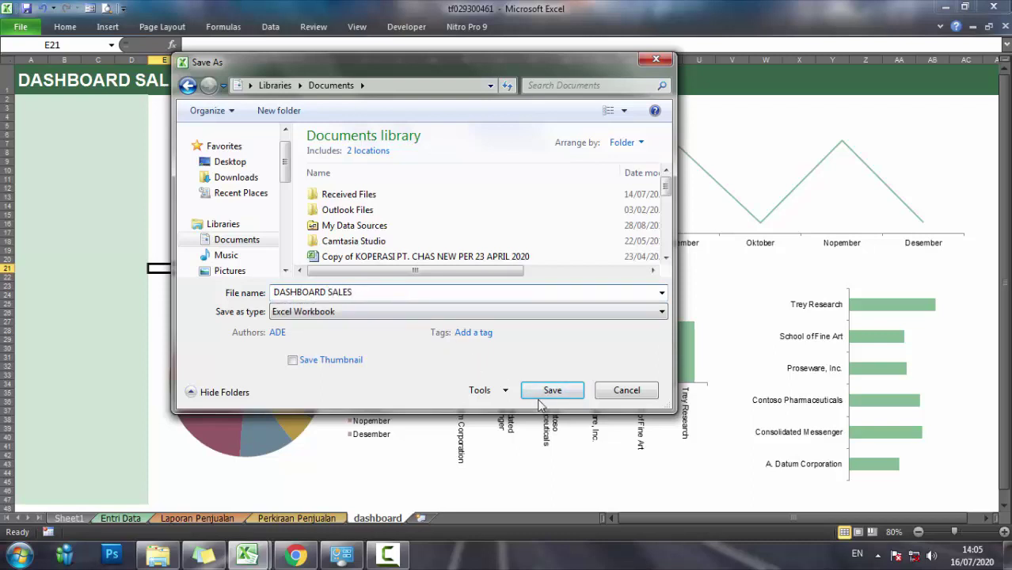
pyautogui.click(548, 391)
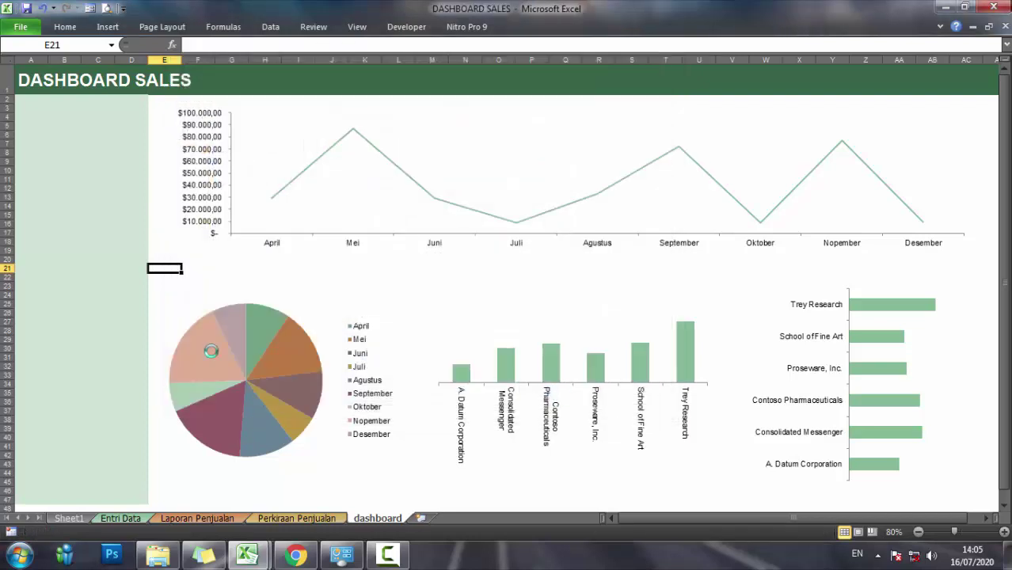
pyautogui.click(64, 136)
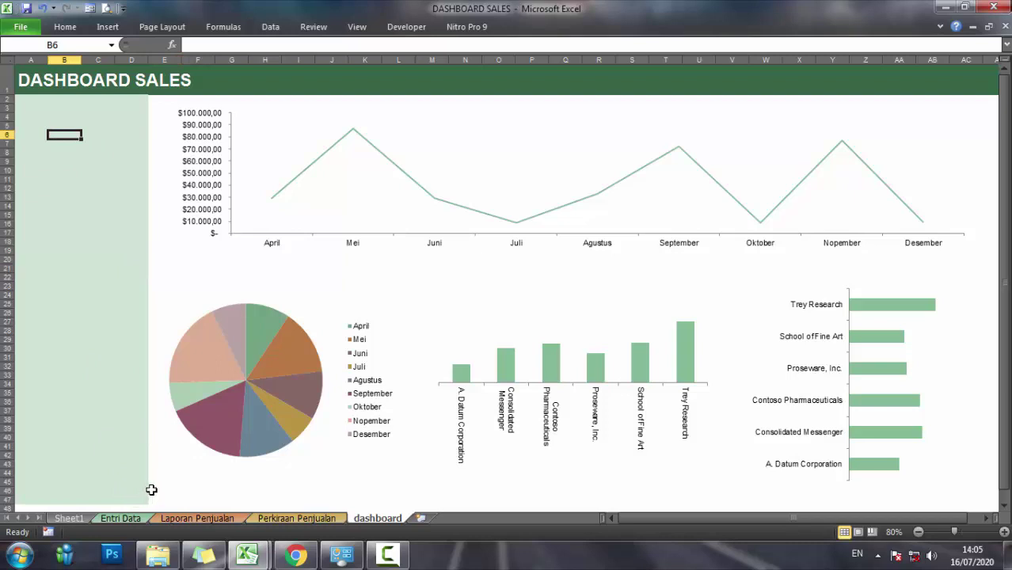
# Insert TANGGAL, PERUSAHAAN, BULAN and KUARTAL slicers for the line chart, moving TANGGAL into the sidebar.
pyautogui.click(90, 518)
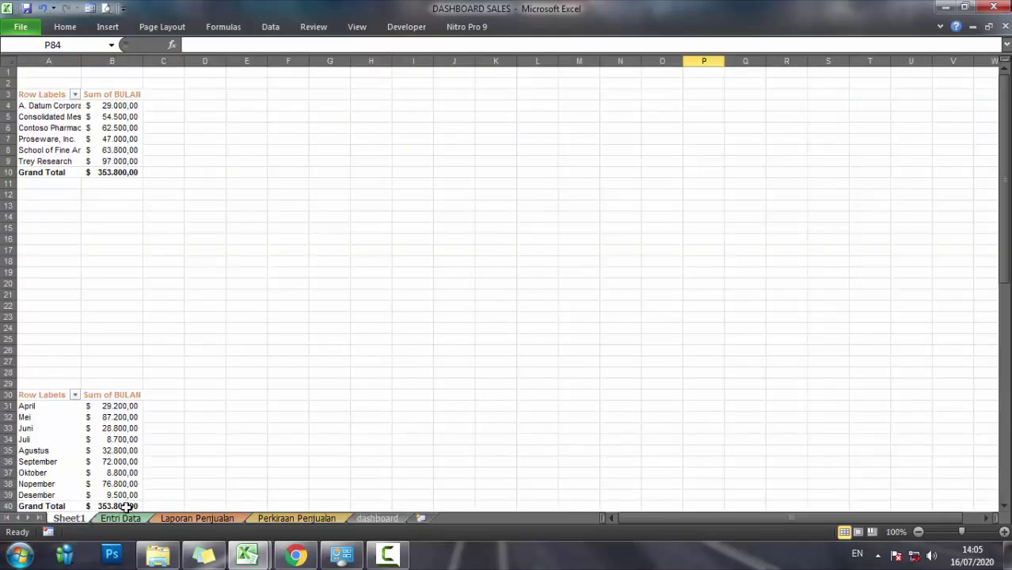
pyautogui.click(372, 519)
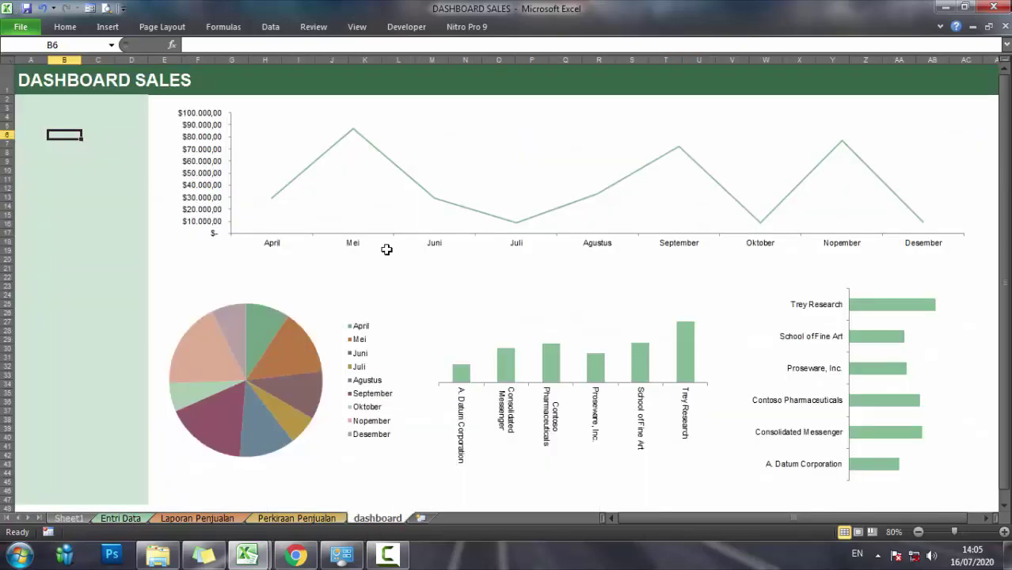
pyautogui.click(237, 154)
pyautogui.click(616, 26)
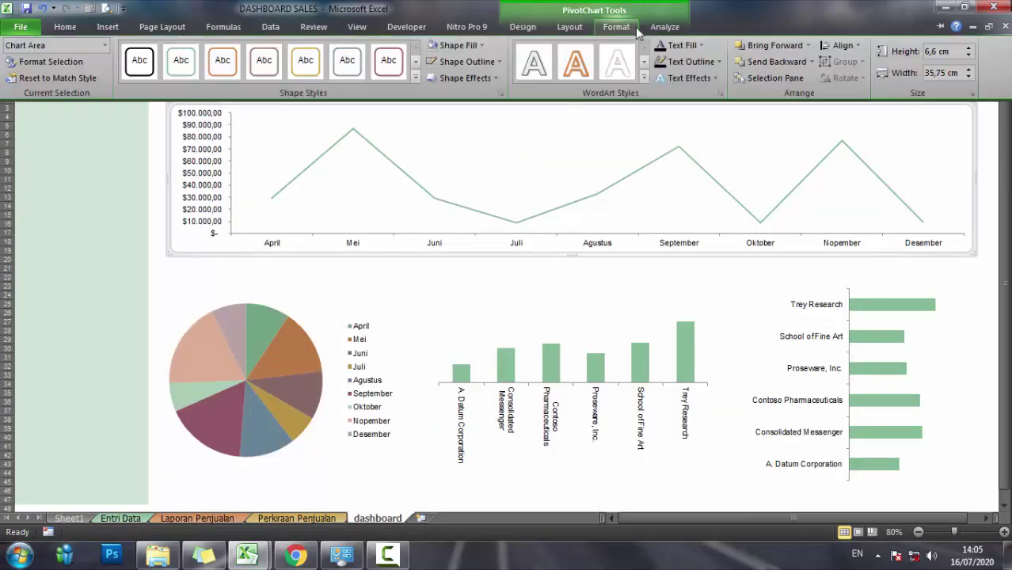
pyautogui.click(664, 26)
pyautogui.click(182, 65)
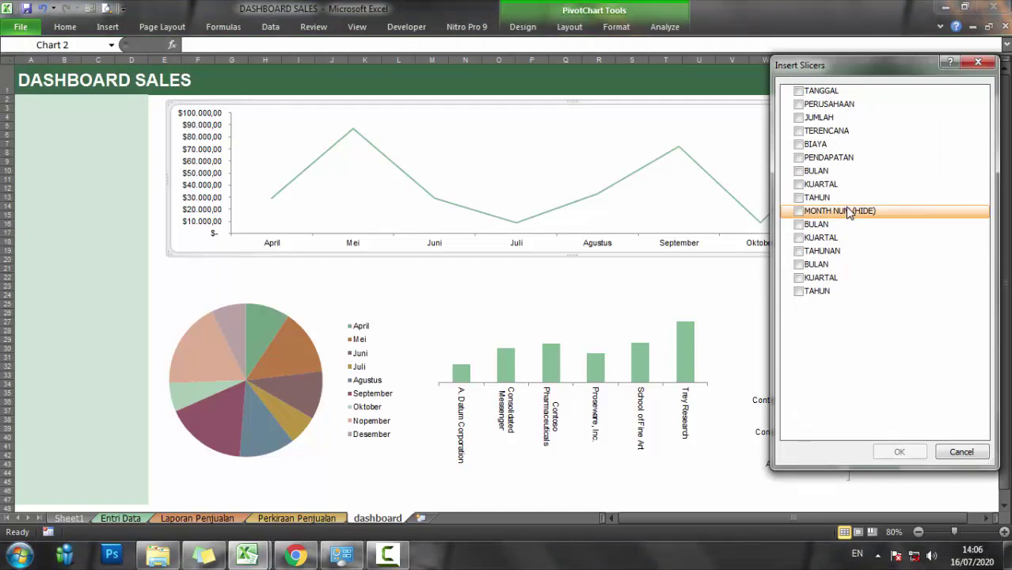
pyautogui.click(800, 105)
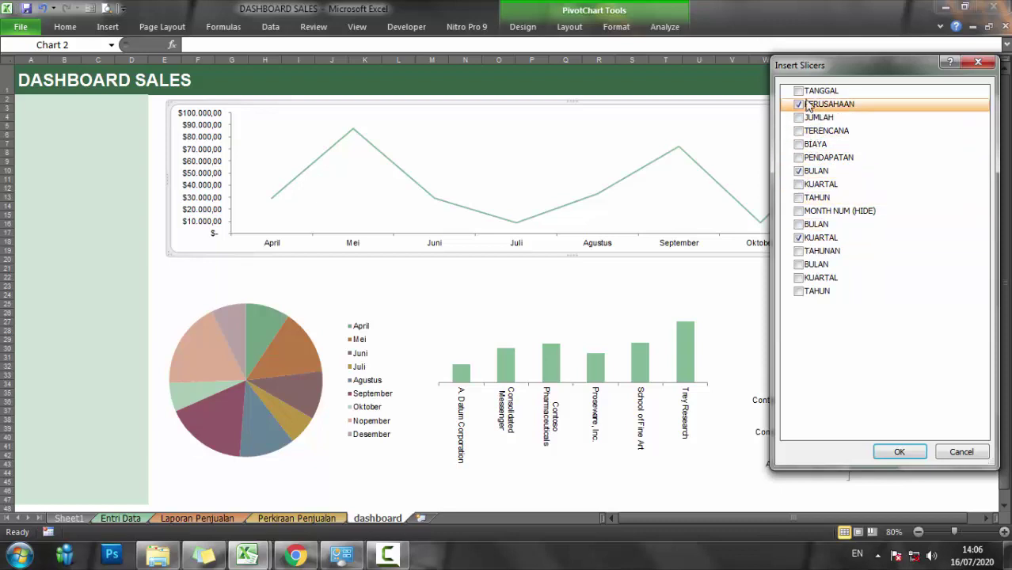
pyautogui.click(880, 449)
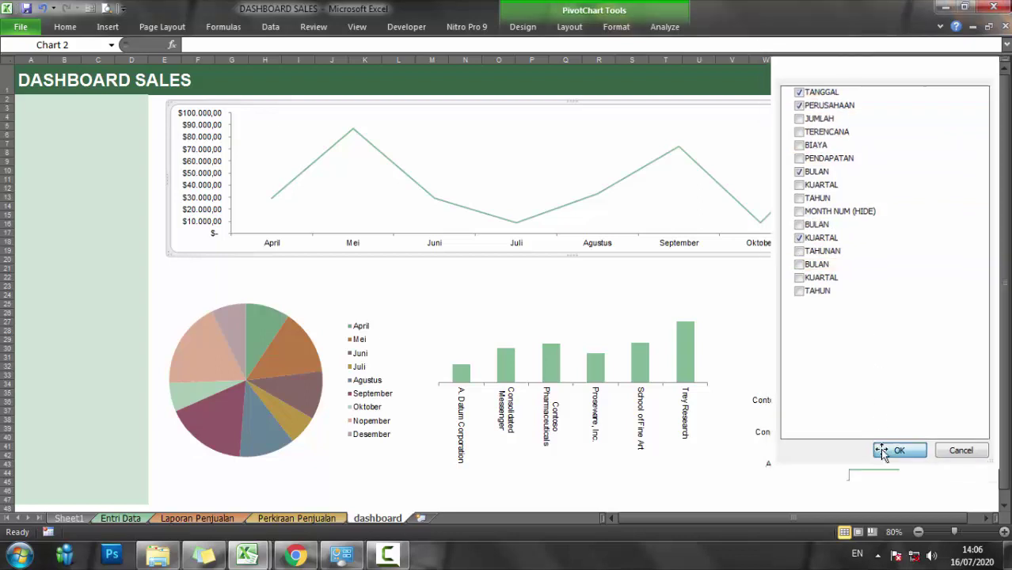
pyautogui.moveTo(485, 171)
pyautogui.mouseDown()
pyautogui.moveTo(248, 182)
pyautogui.moveTo(98, 372)
pyautogui.mouseUp()
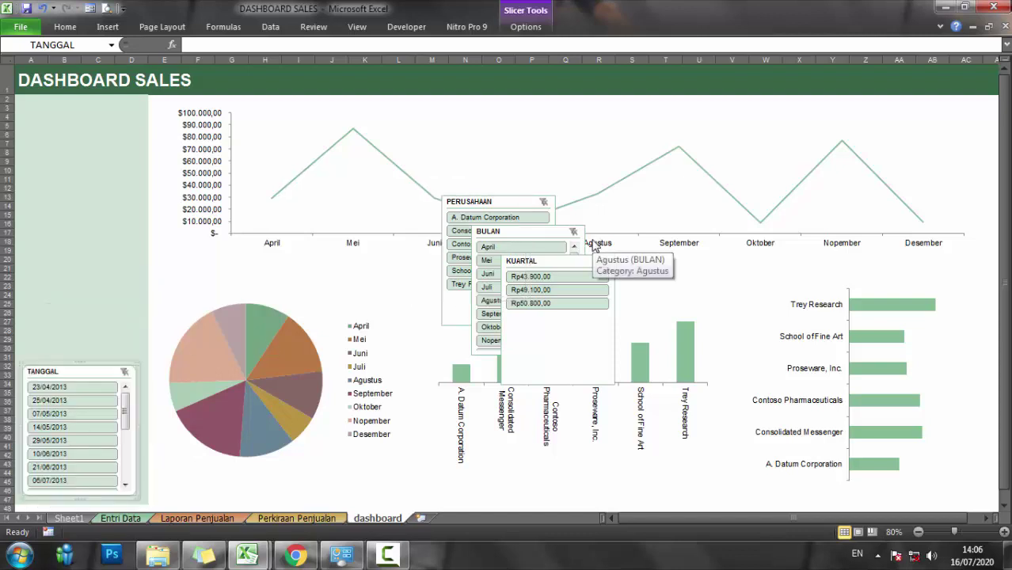
# Delete the KUARTAL slicer and place a shortened PERUSAHAAN slicer at the sidebar top.
pyautogui.click(579, 264)
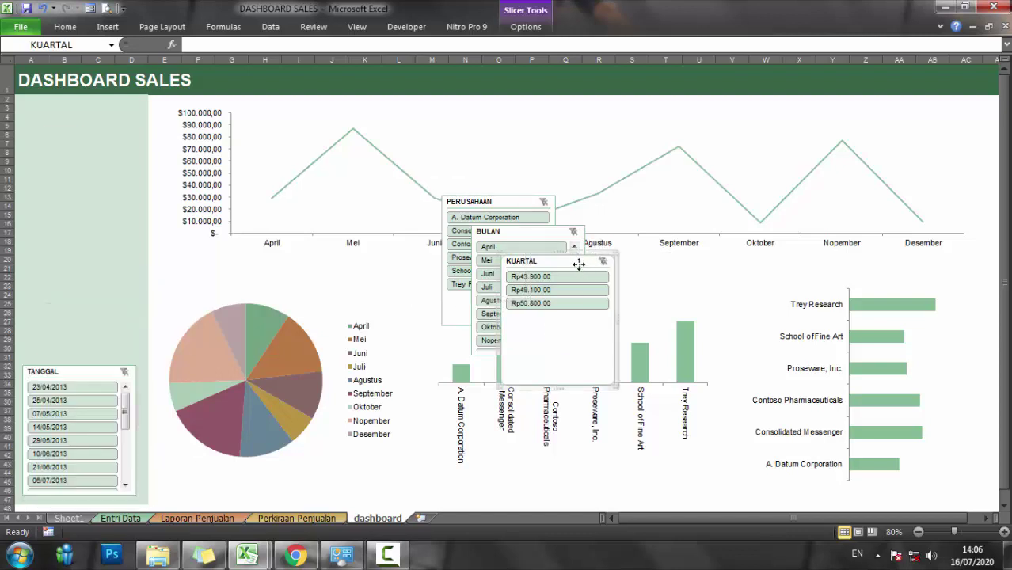
pyautogui.press('Delete')
pyautogui.moveTo(463, 196)
pyautogui.mouseDown()
pyautogui.moveTo(139, 182)
pyautogui.moveTo(74, 108)
pyautogui.mouseUp()
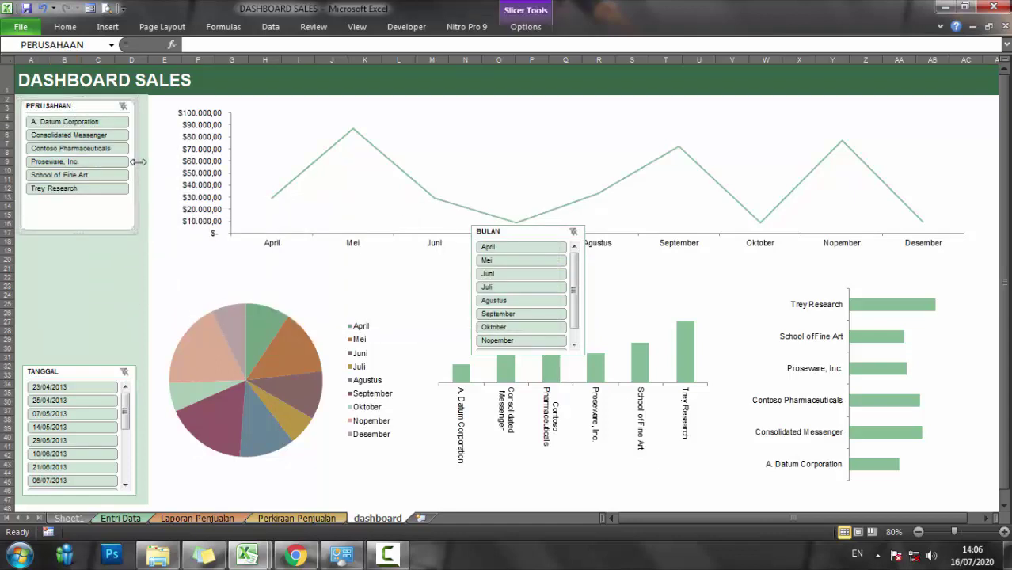
pyautogui.click(129, 249)
pyautogui.click(76, 230)
pyautogui.moveTo(76, 229); pyautogui.dragTo(76, 206)
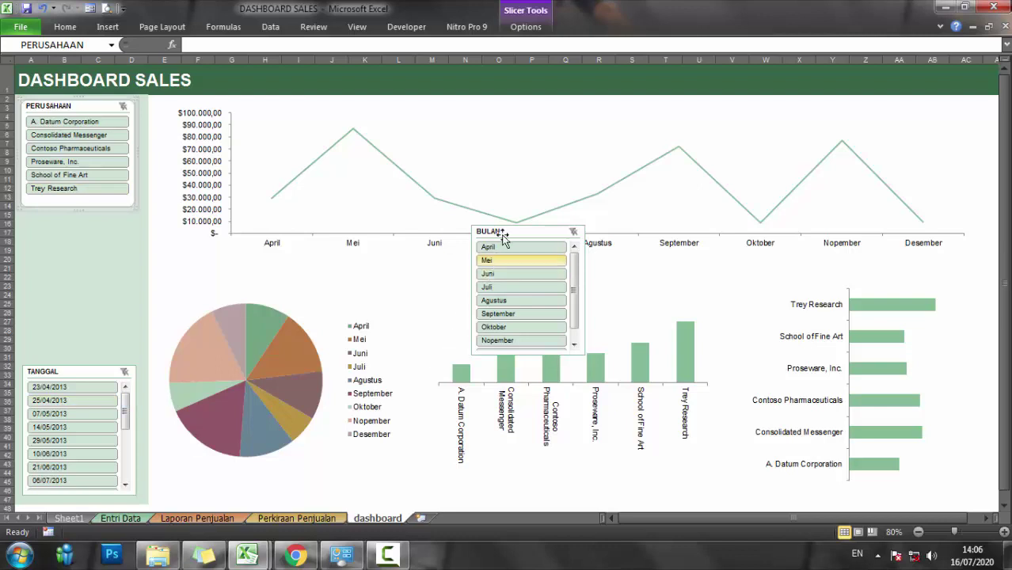
# Move the BULAN slicer under PERUSAHAAN, set it to 2 columns, and shorten it.
pyautogui.moveTo(500, 231); pyautogui.dragTo(52, 220)
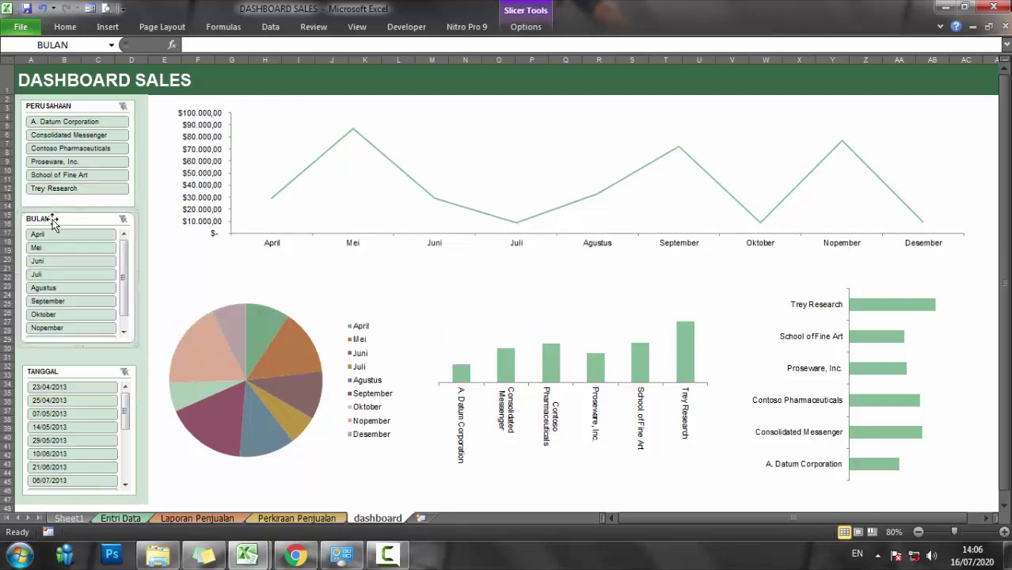
pyautogui.click(106, 358)
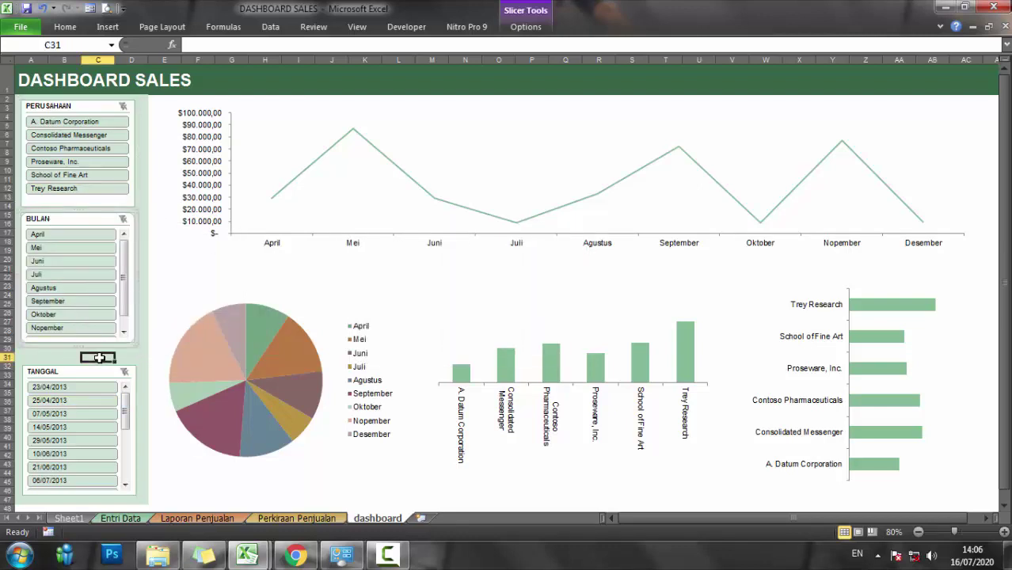
pyautogui.click(86, 218)
pyautogui.click(511, 19)
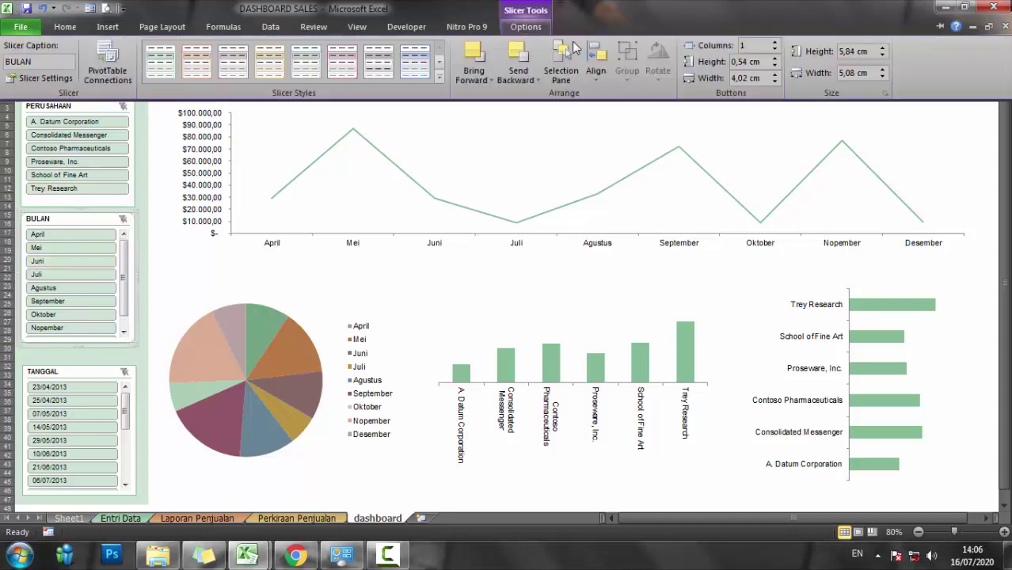
pyautogui.click(774, 42)
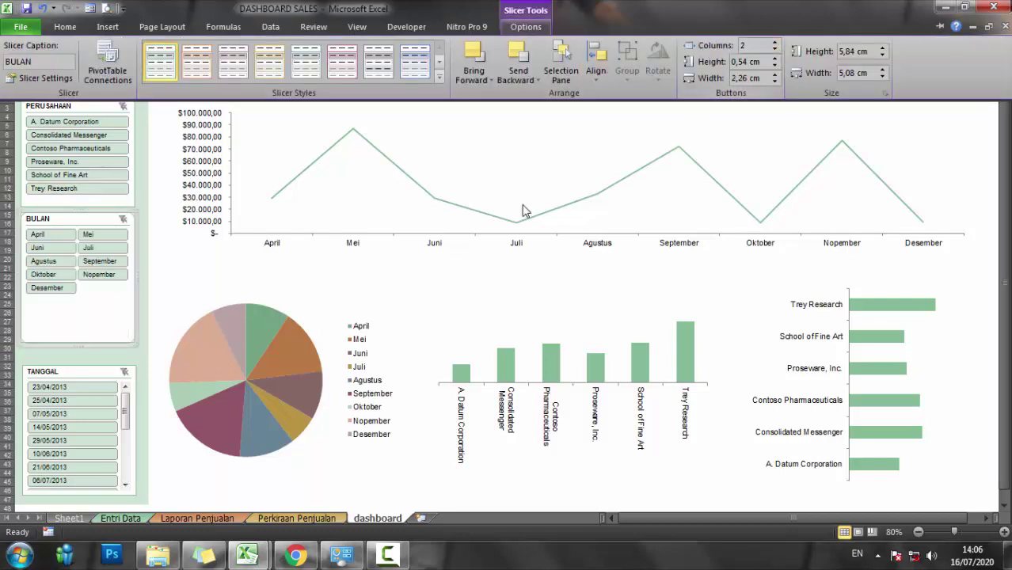
pyautogui.click(80, 345)
pyautogui.moveTo(80, 336); pyautogui.dragTo(80, 306)
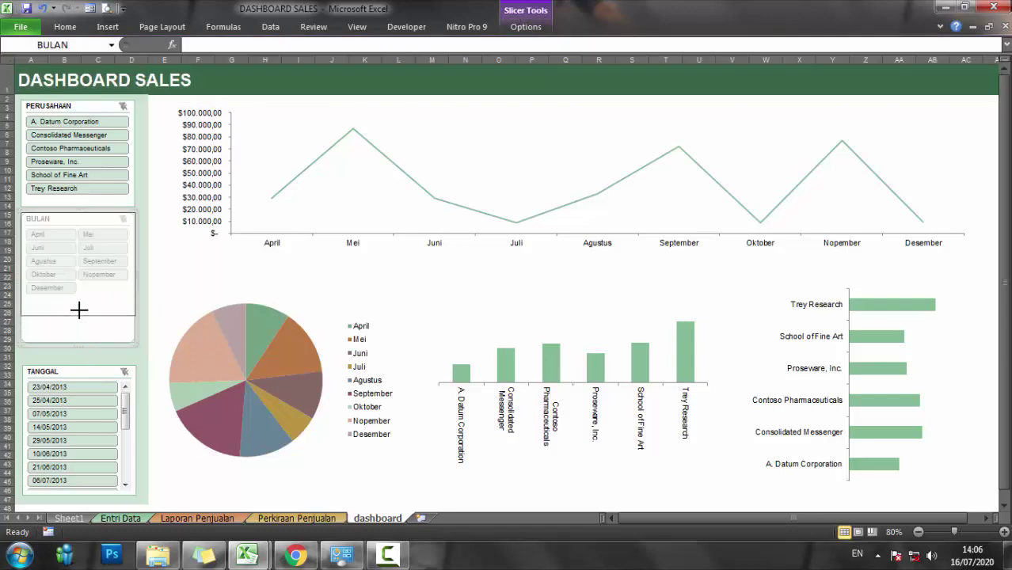
# Move the TANGGAL slicer up under BULAN and lengthen it to the sidebar bottom.
pyautogui.click(82, 378)
pyautogui.moveTo(82, 379); pyautogui.dragTo(79, 326)
pyautogui.moveTo(78, 447); pyautogui.dragTo(82, 497)
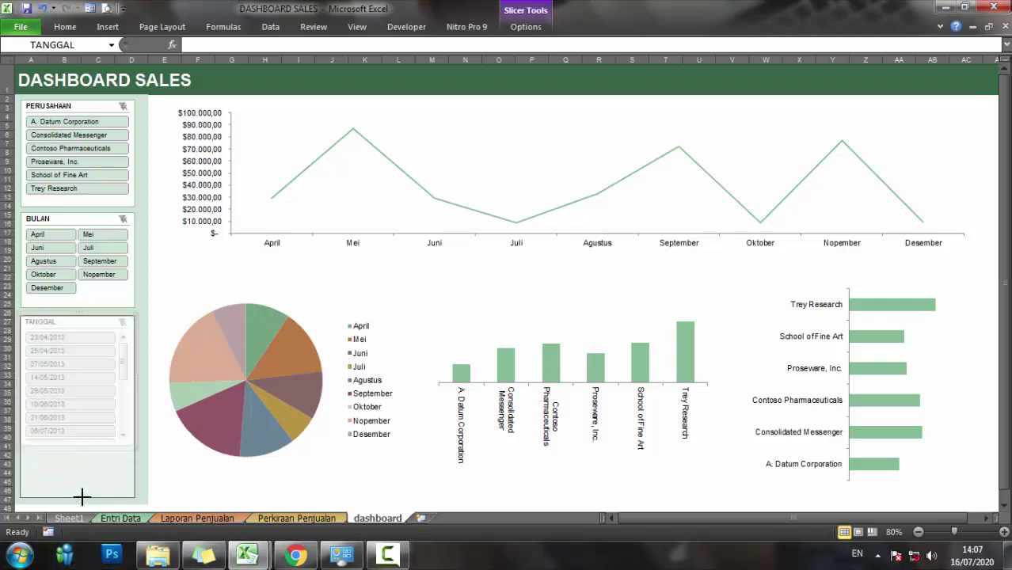
pyautogui.click(780, 79)
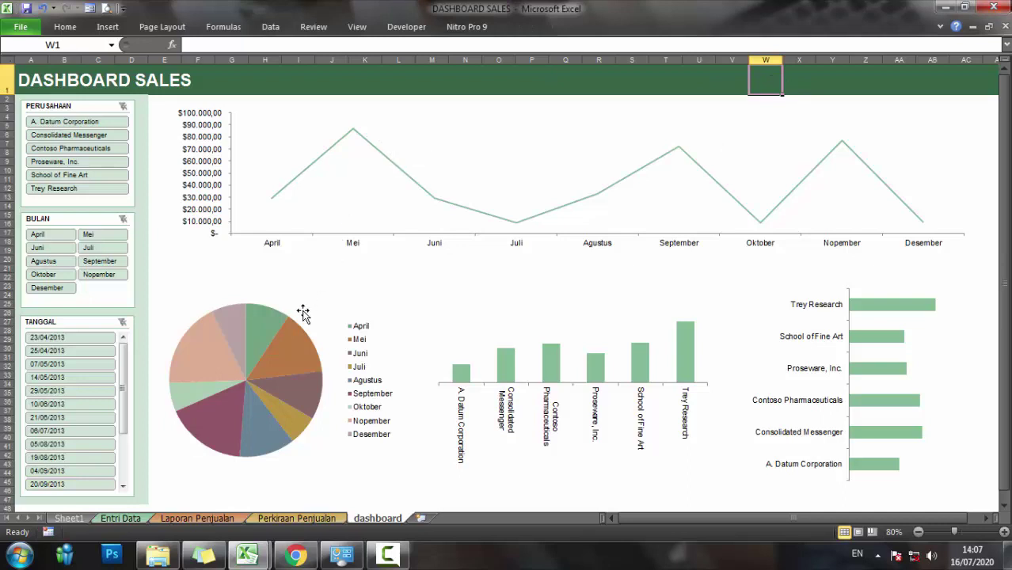
# Fill the line chart's chart area with Green, Accent 1, Lighter 60%.
pyautogui.click(466, 120)
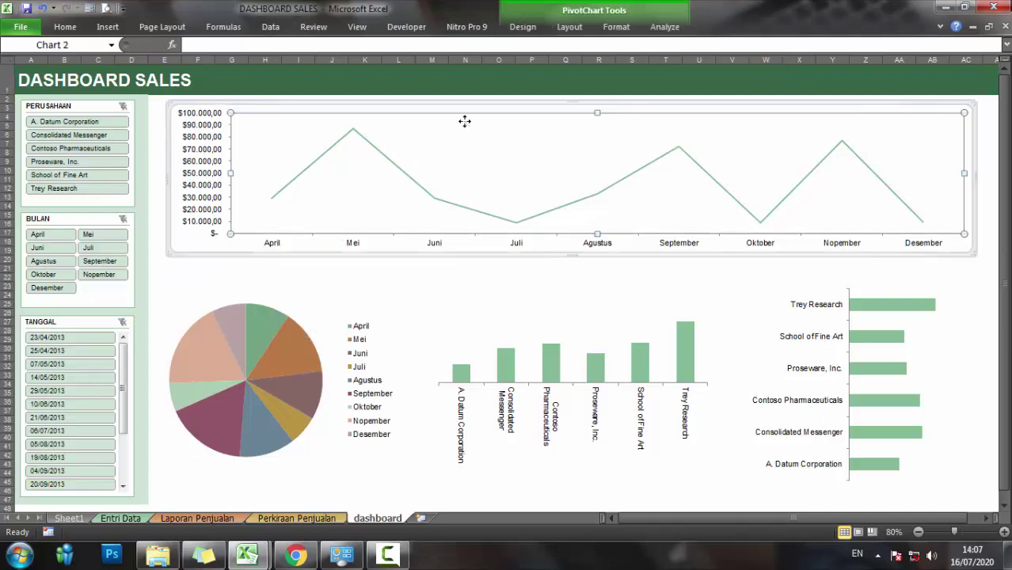
pyautogui.click(470, 107)
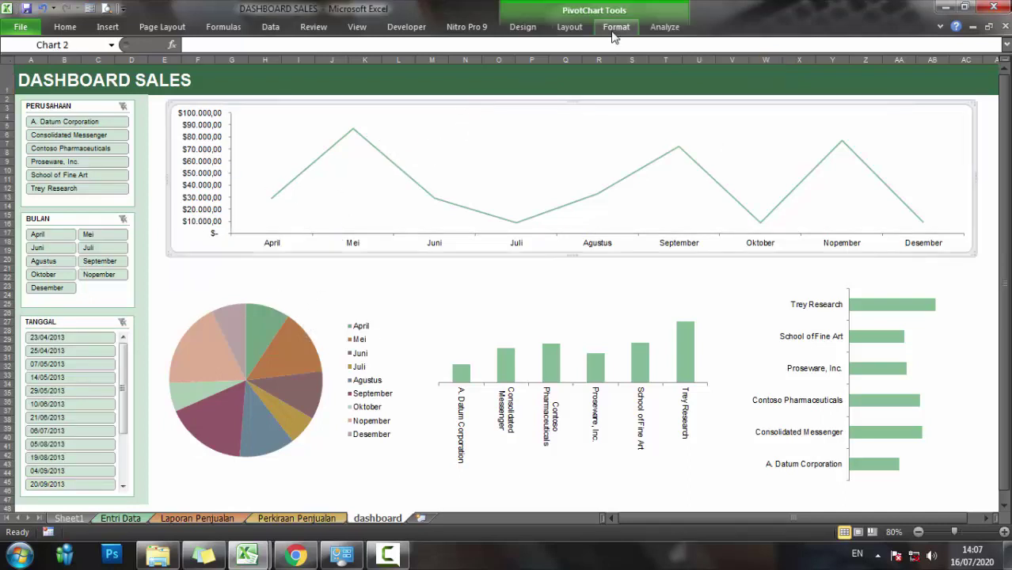
pyautogui.click(616, 26)
pyautogui.click(457, 45)
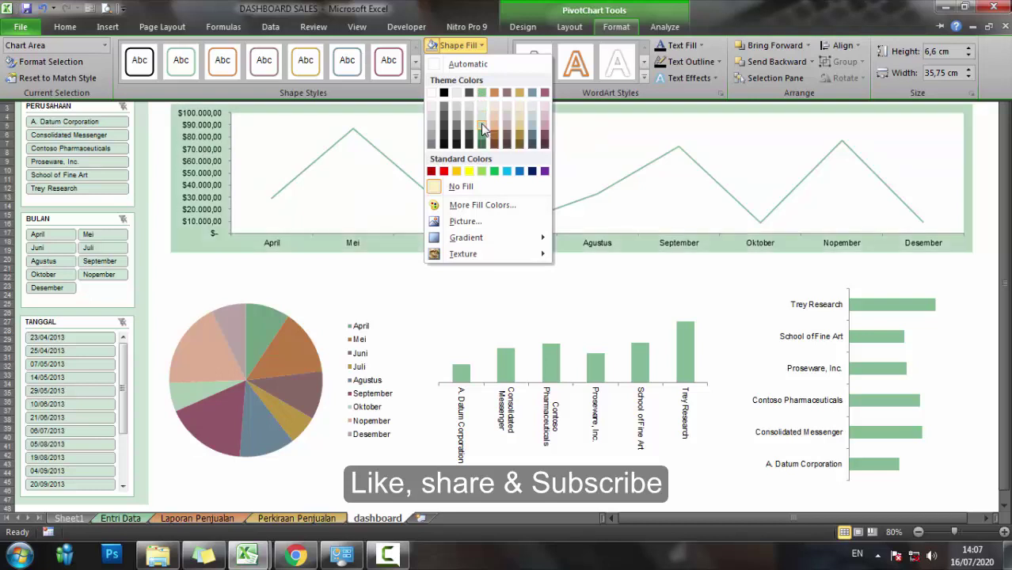
pyautogui.click(482, 120)
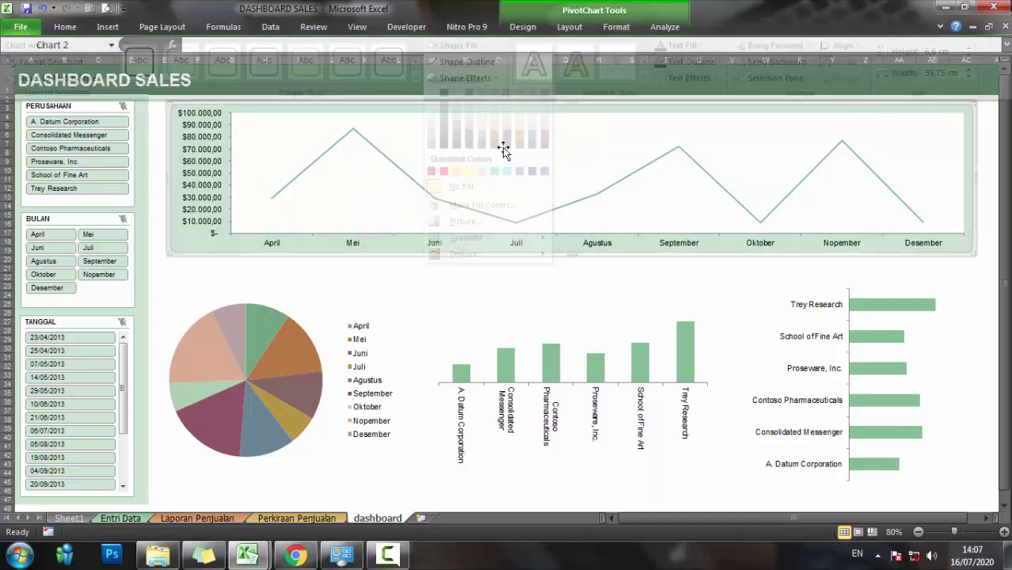
# Set the line chart's plot area to No Fill so the green shows through.
pyautogui.click(616, 27)
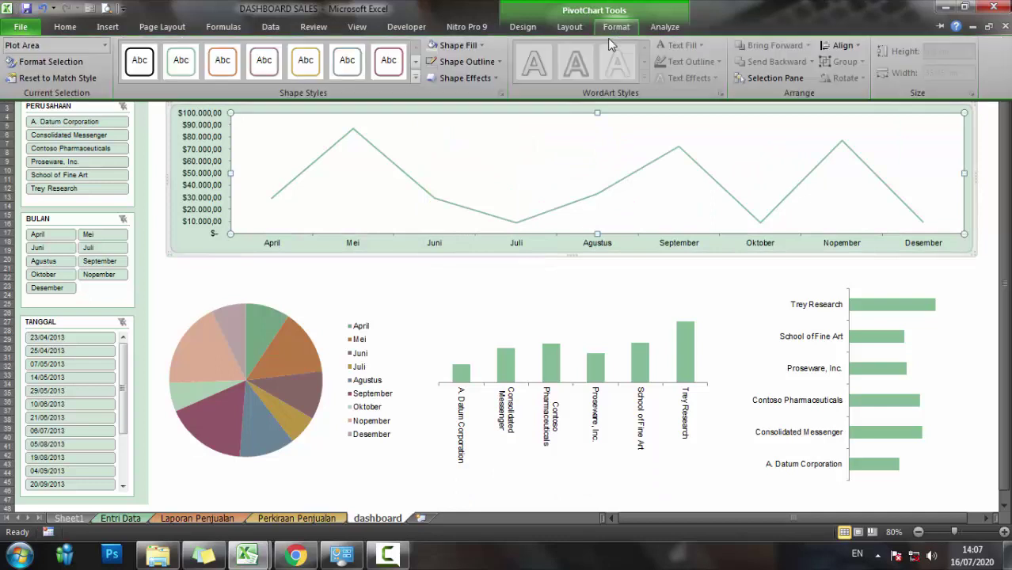
pyautogui.click(483, 45)
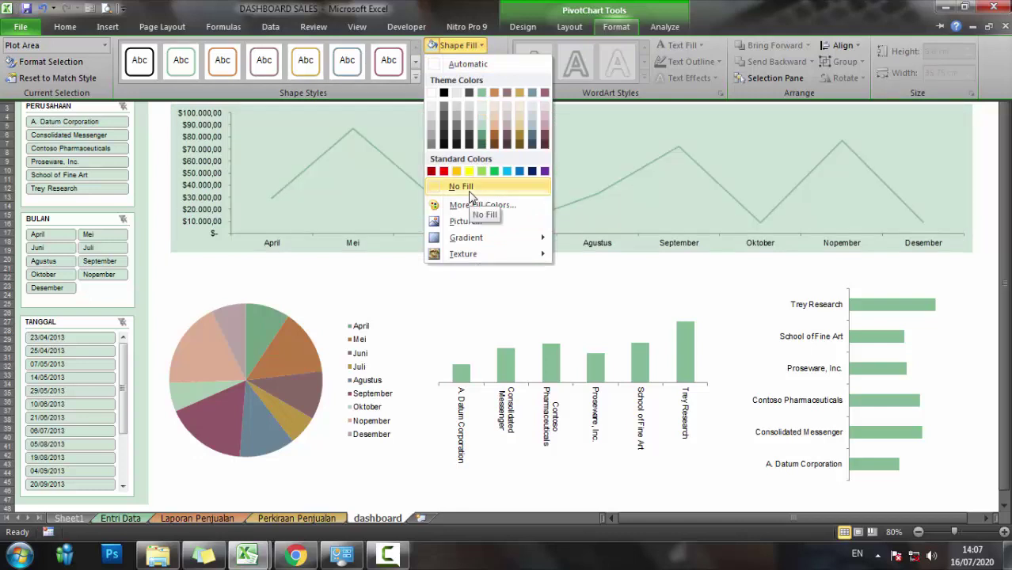
pyautogui.click(469, 196)
pyautogui.click(301, 289)
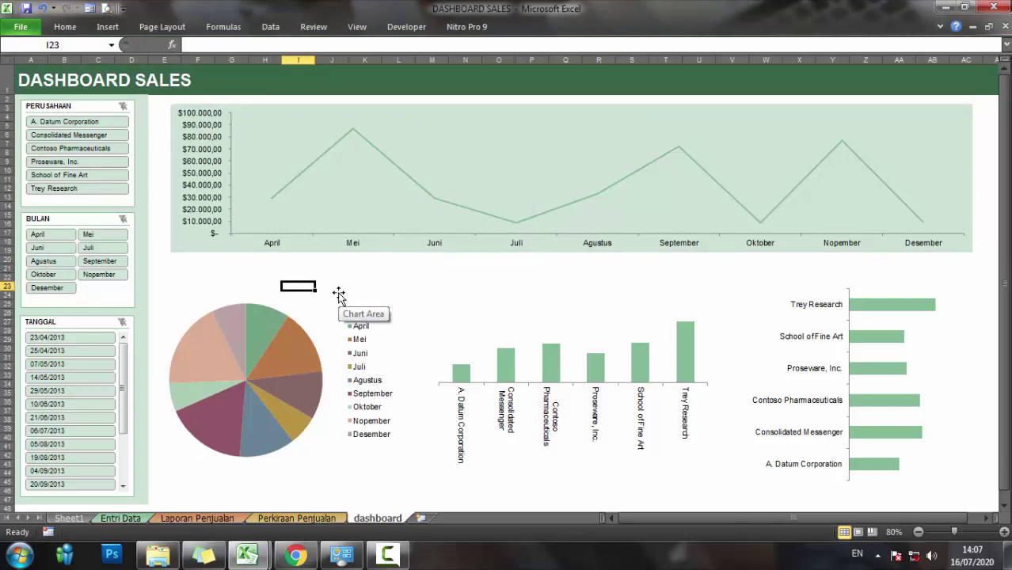
# Select the pie chart and bring up its Shape Fill colour choices.
pyautogui.click(315, 299)
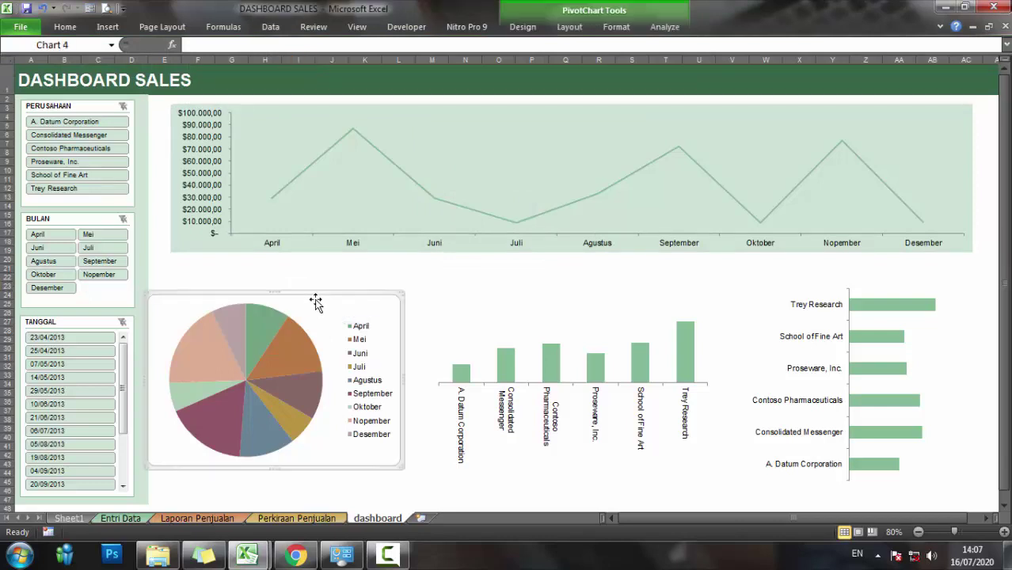
pyautogui.click(616, 27)
pyautogui.click(461, 45)
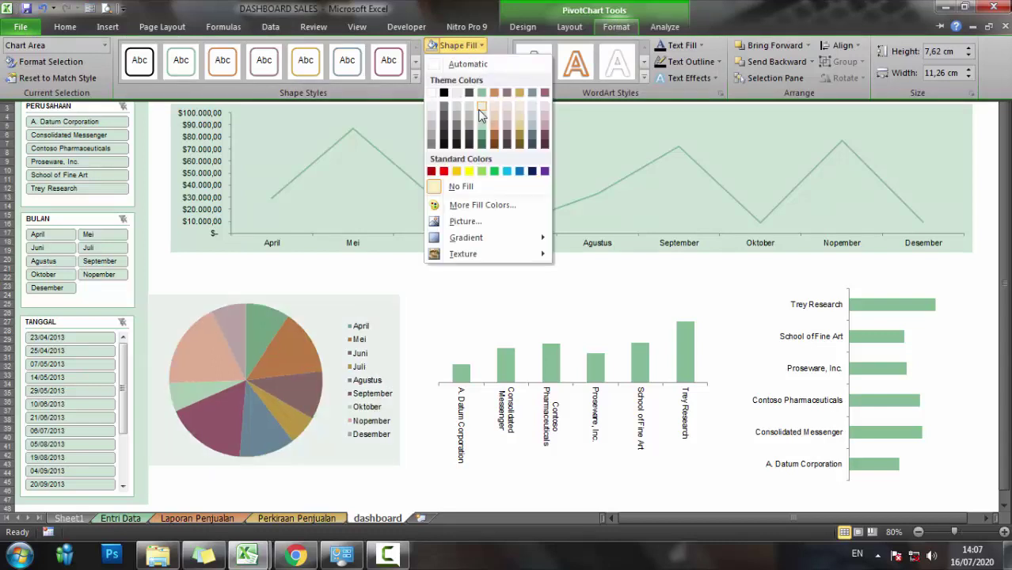
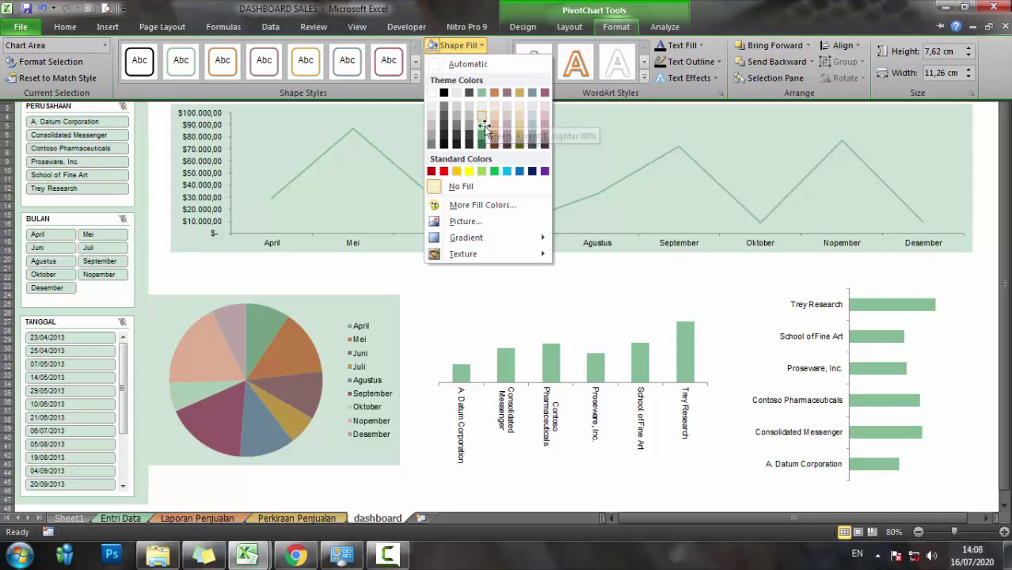
# Fill the pie chart pale green and narrow it from its left side.
pyautogui.click(484, 126)
pyautogui.hotkey('ctrl', 'F1')
pyautogui.moveTo(147, 380); pyautogui.dragTo(166, 379)
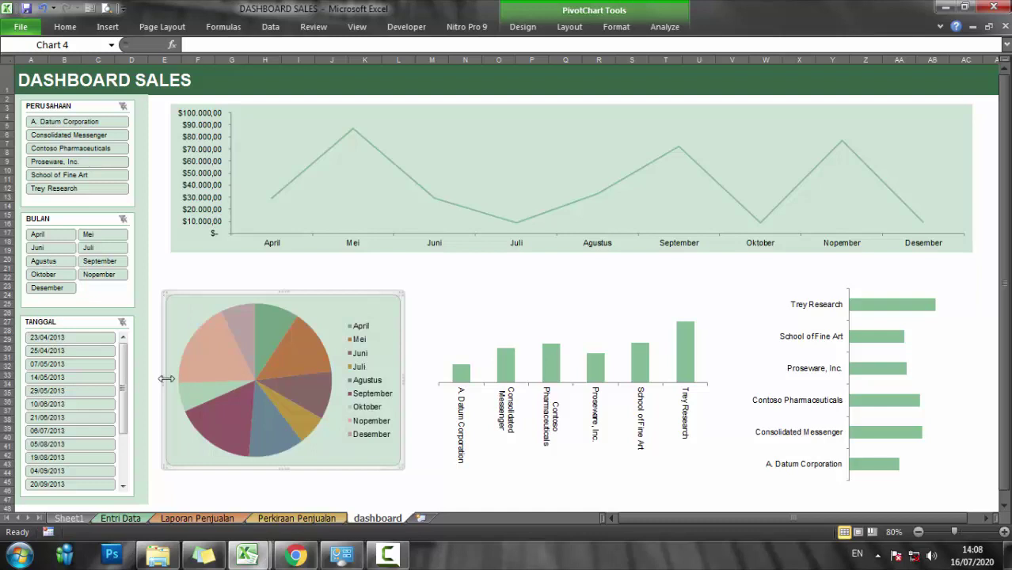
pyautogui.moveTo(167, 376); pyautogui.dragTo(167, 377)
# Make the pie chart taller and move it into place below the line chart.
pyautogui.click(232, 268)
pyautogui.click(354, 301)
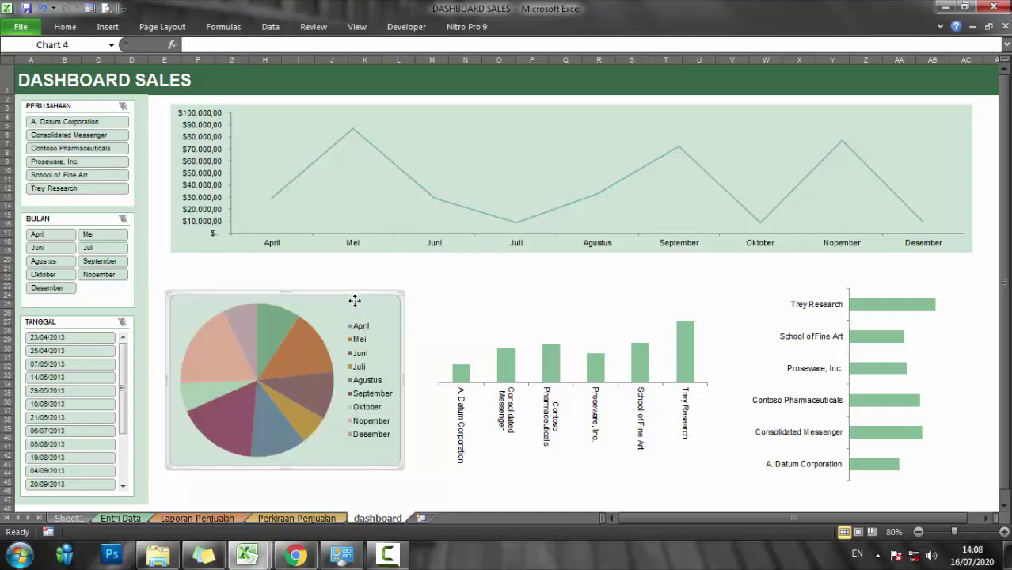
pyautogui.moveTo(354, 300); pyautogui.dragTo(335, 281)
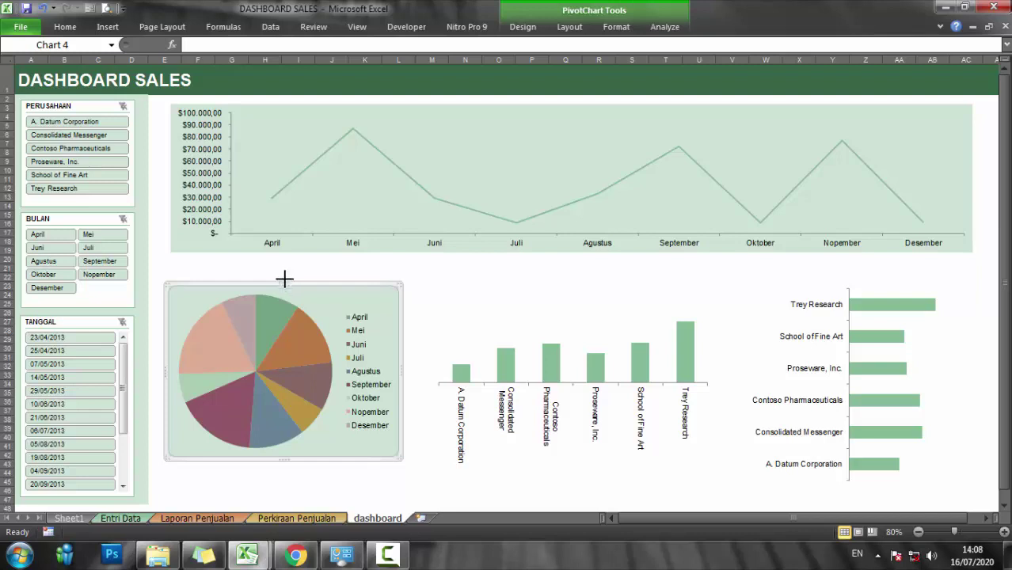
pyautogui.moveTo(284, 278); pyautogui.dragTo(285, 266)
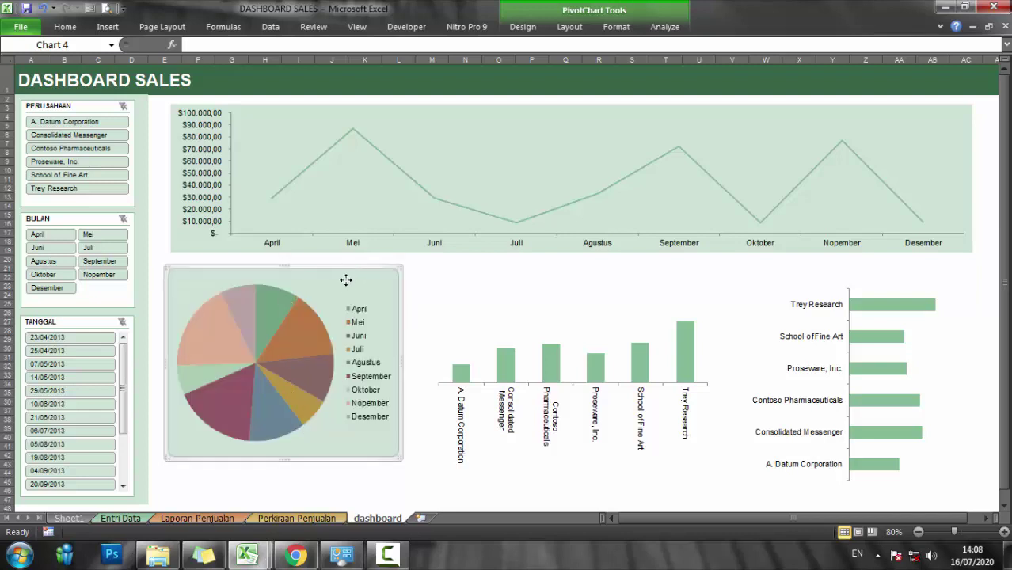
pyautogui.moveTo(346, 280); pyautogui.dragTo(346, 288)
# Set the column chart's plot area to No Fill and nudge the line chart left.
pyautogui.click(463, 312)
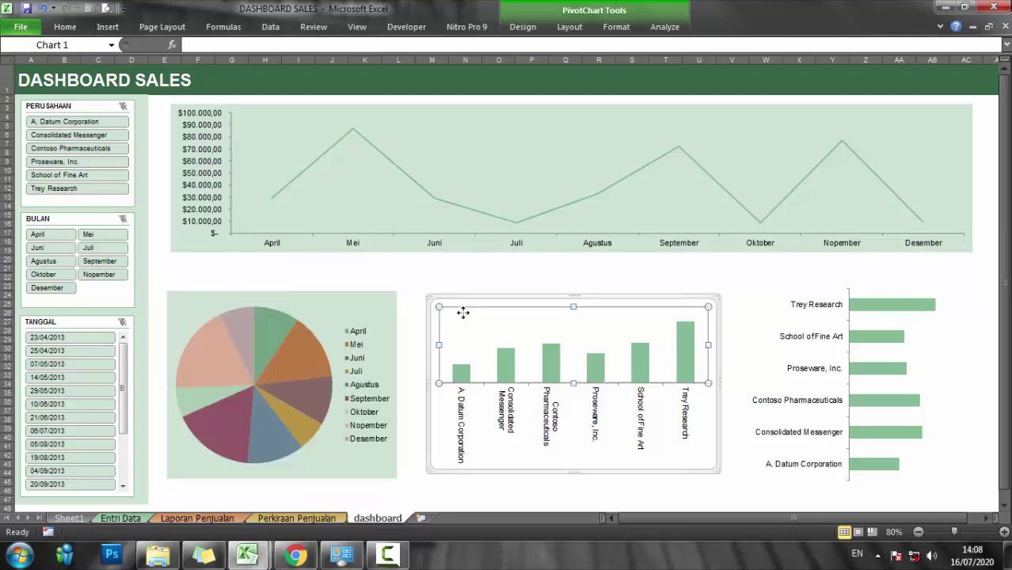
pyautogui.click(480, 300)
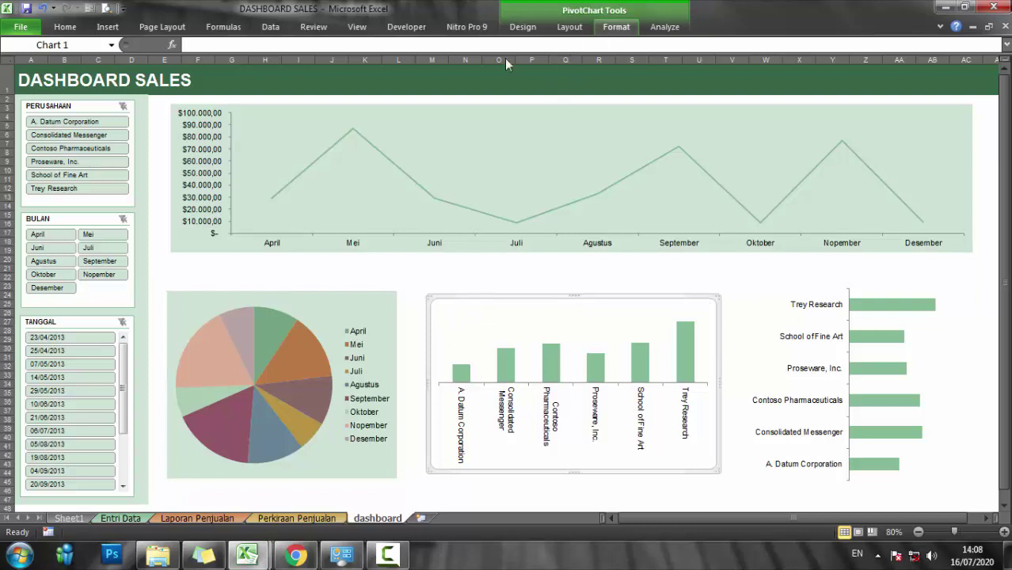
pyautogui.click(616, 27)
pyautogui.click(571, 334)
pyautogui.click(552, 333)
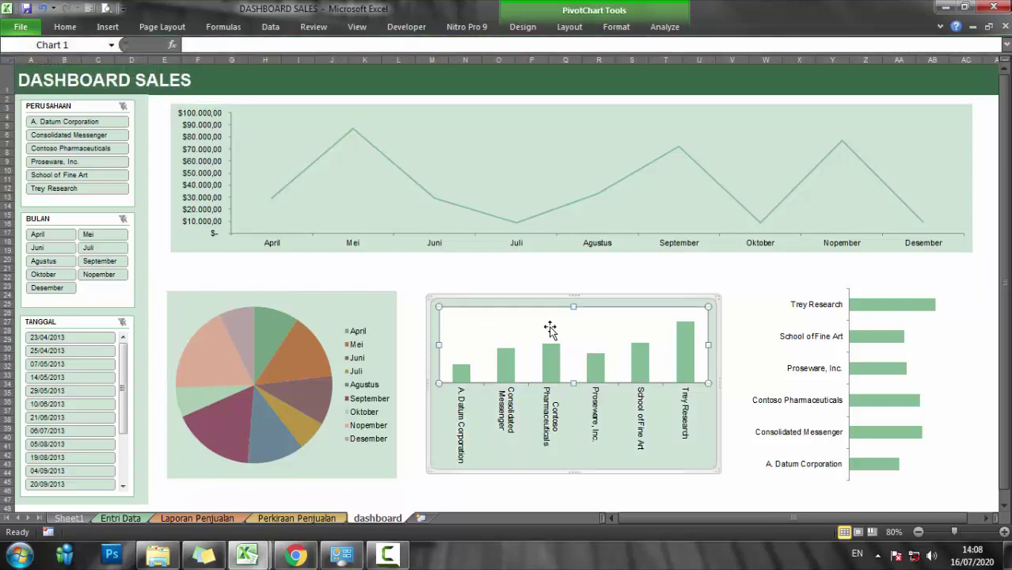
pyautogui.click(625, 30)
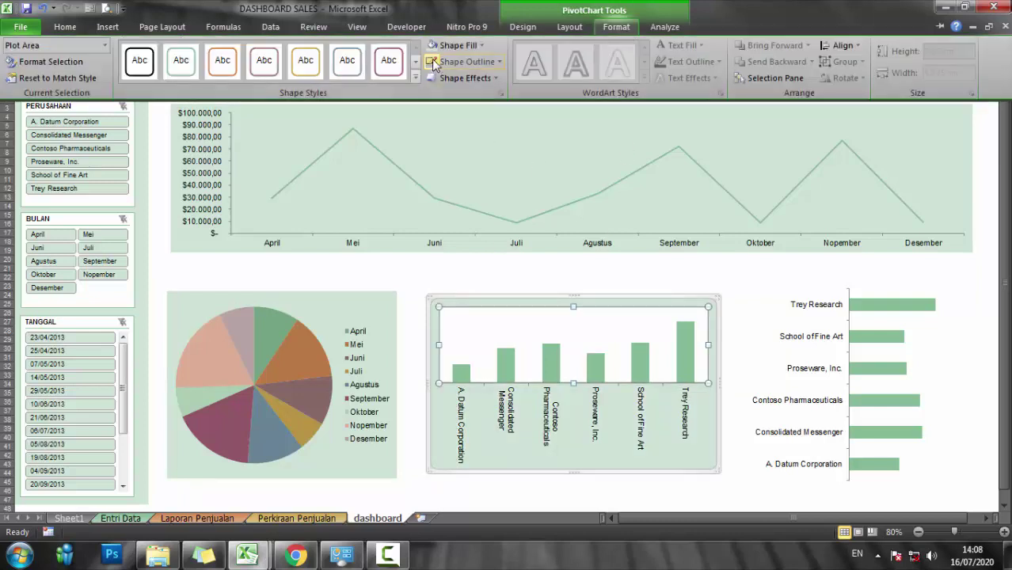
pyautogui.click(474, 45)
pyautogui.click(462, 187)
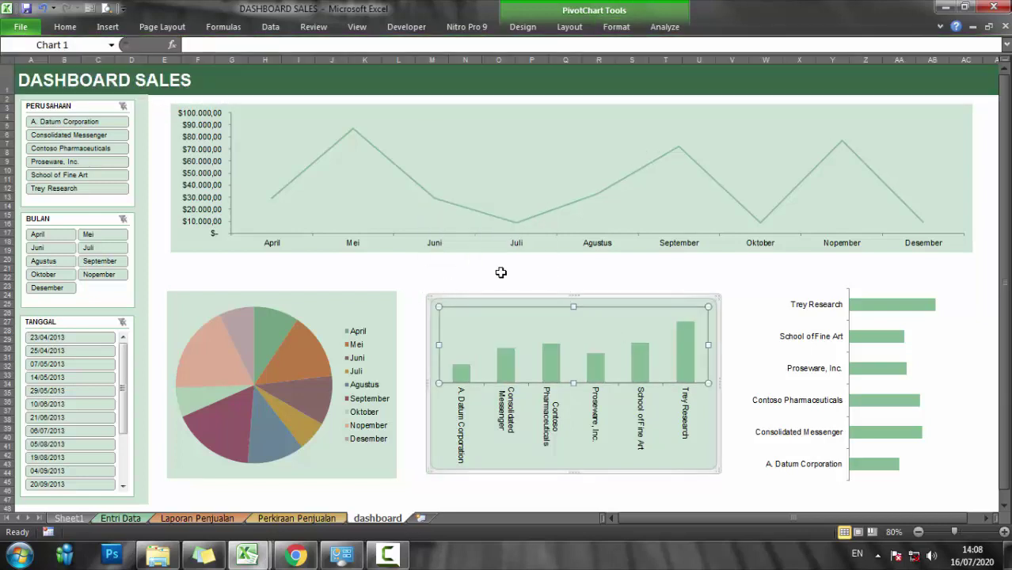
pyautogui.click(184, 240)
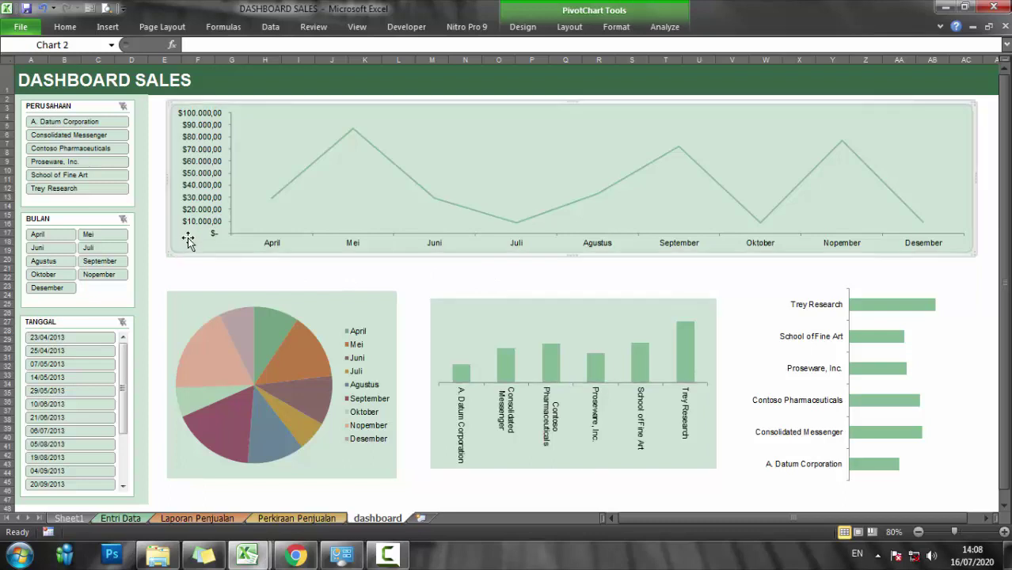
pyautogui.moveTo(189, 241); pyautogui.dragTo(176, 240)
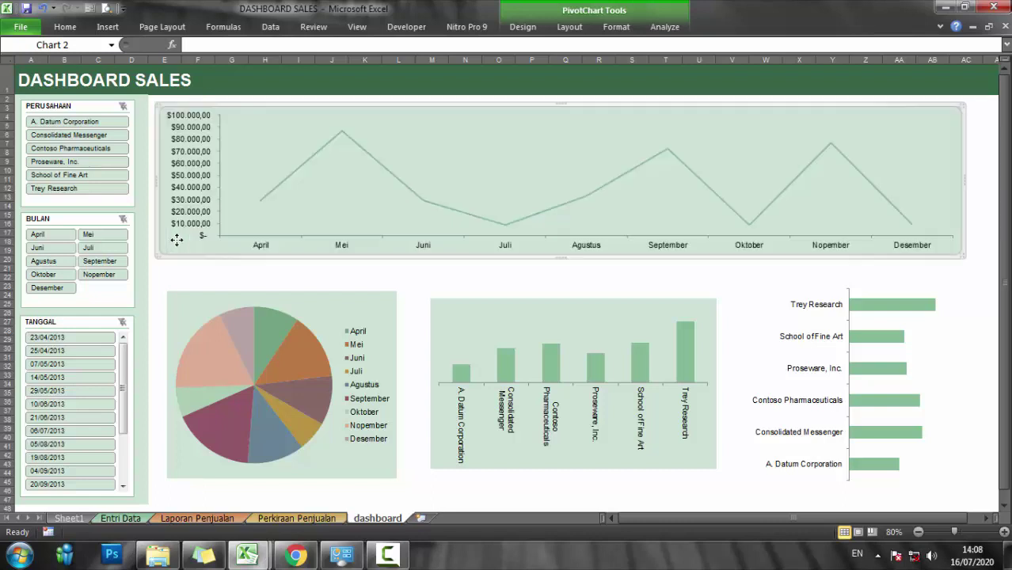
# Align the pie chart's left edge with the line chart using Align Left.
pyautogui.click(200, 298)
pyautogui.click(535, 32)
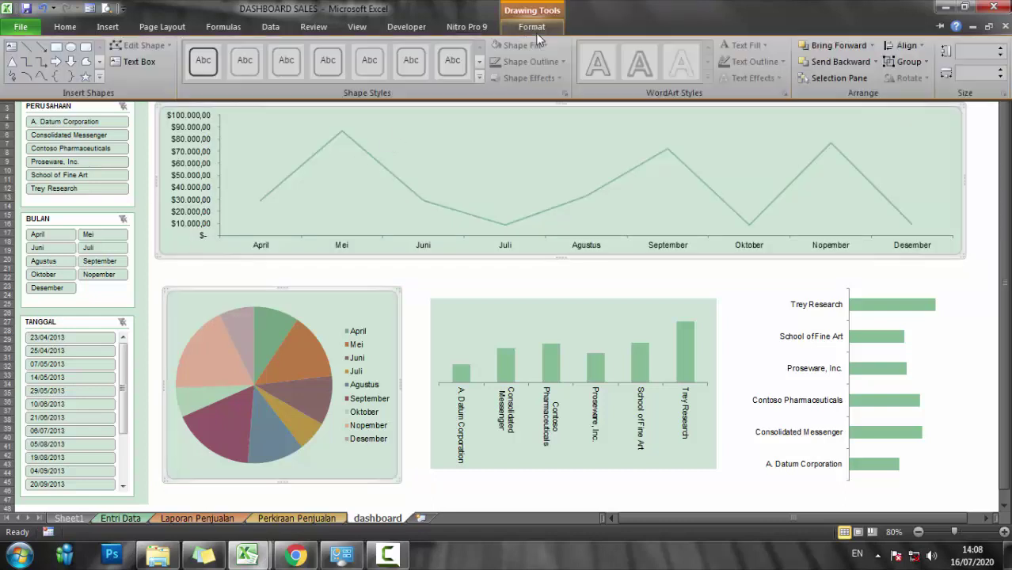
pyautogui.click(904, 45)
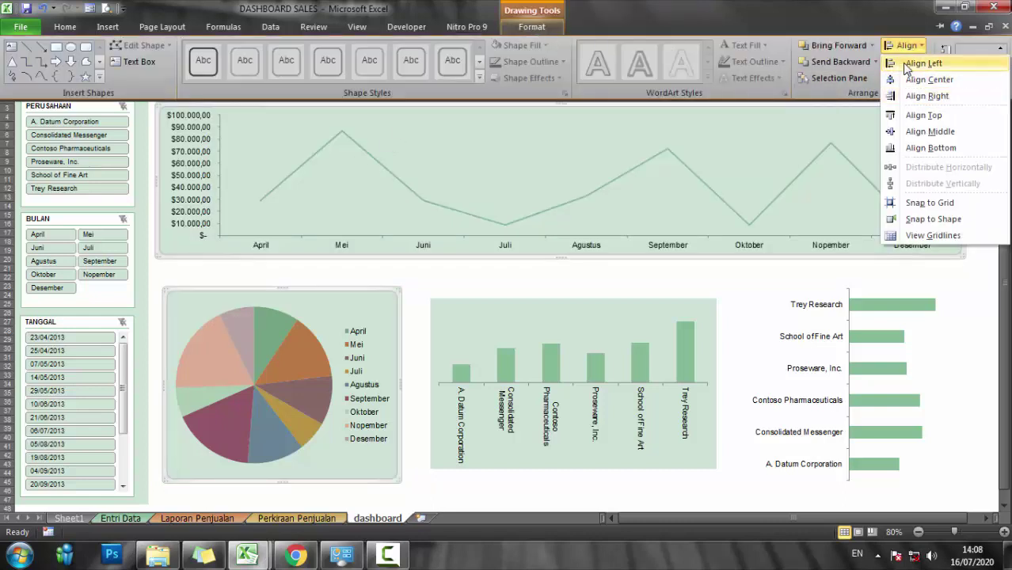
pyautogui.click(906, 68)
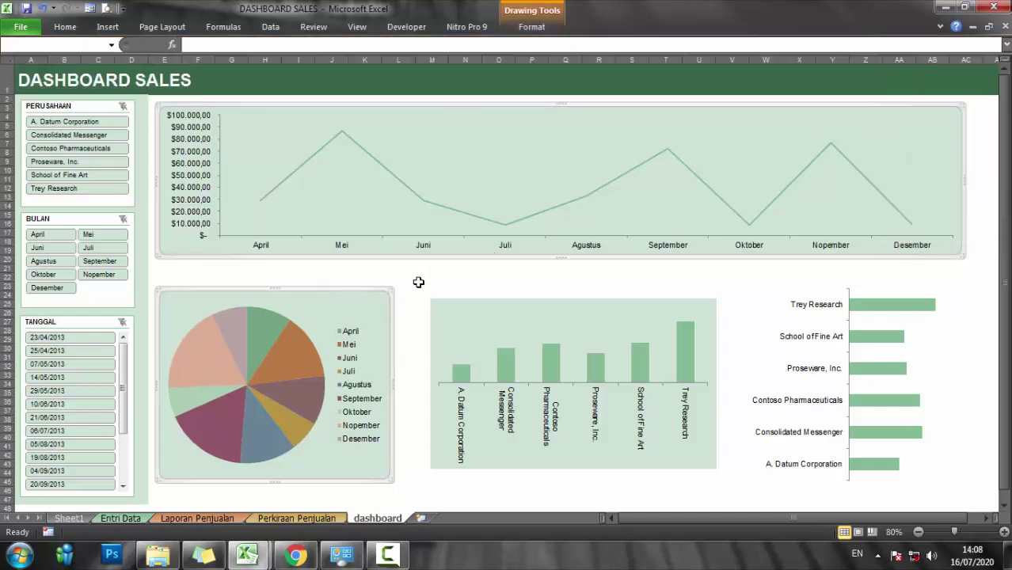
# Align the tops of the pie, column and bar charts with Align Top.
pyautogui.click(418, 284)
pyautogui.click(439, 309)
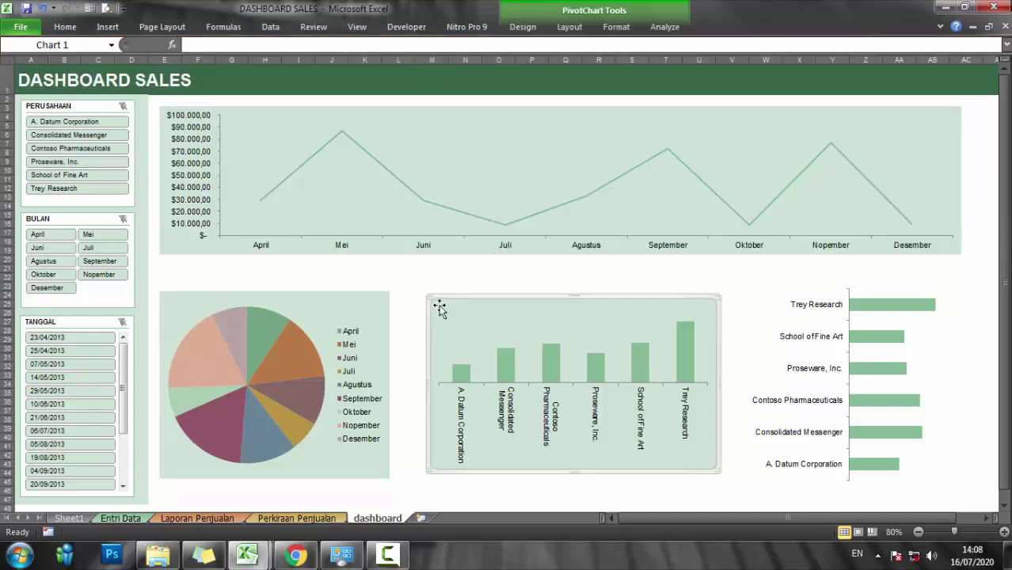
pyautogui.keyDown('ctrl'); pyautogui.click(386, 306); pyautogui.keyUp('ctrl')
pyautogui.click(531, 29)
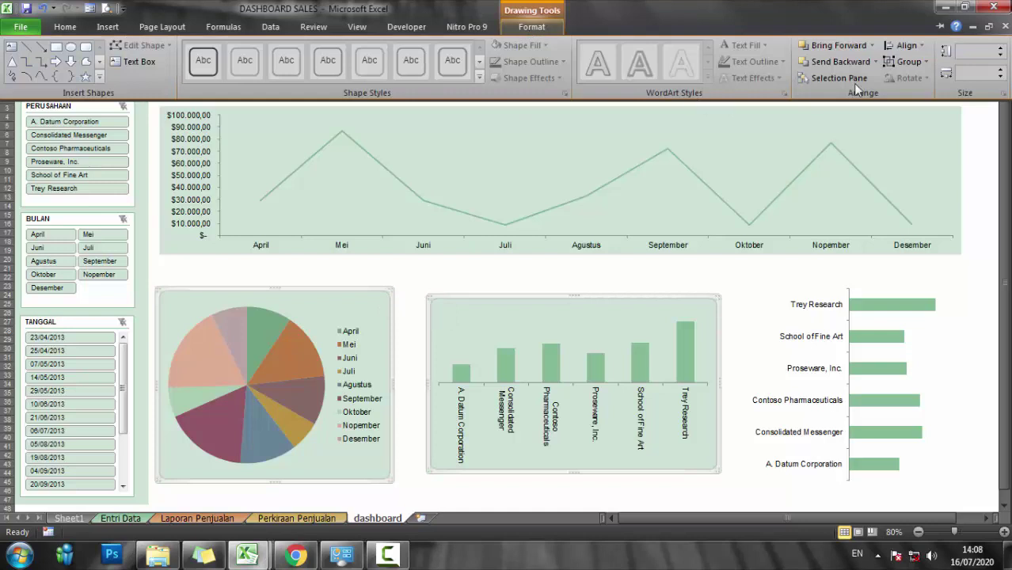
pyautogui.keyDown('ctrl'); pyautogui.click(770, 304); pyautogui.keyUp('ctrl')
pyautogui.click(531, 26)
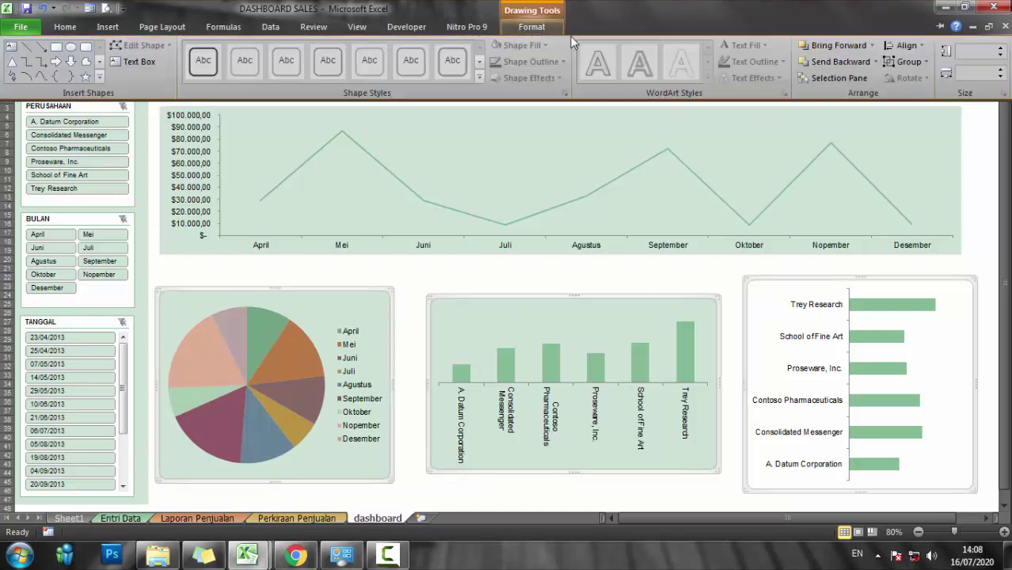
pyautogui.click(907, 45)
pyautogui.click(915, 174)
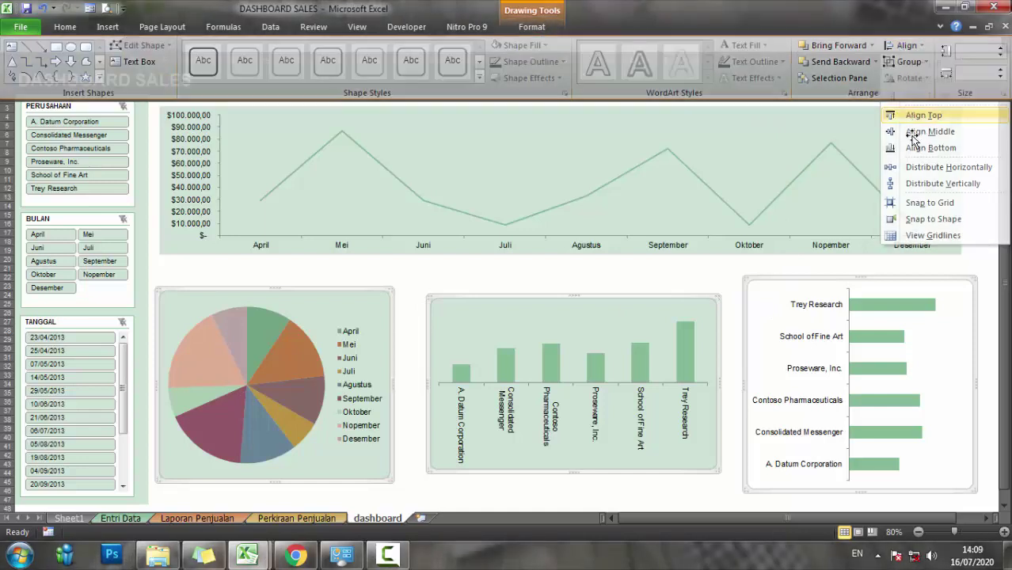
pyautogui.click(413, 480)
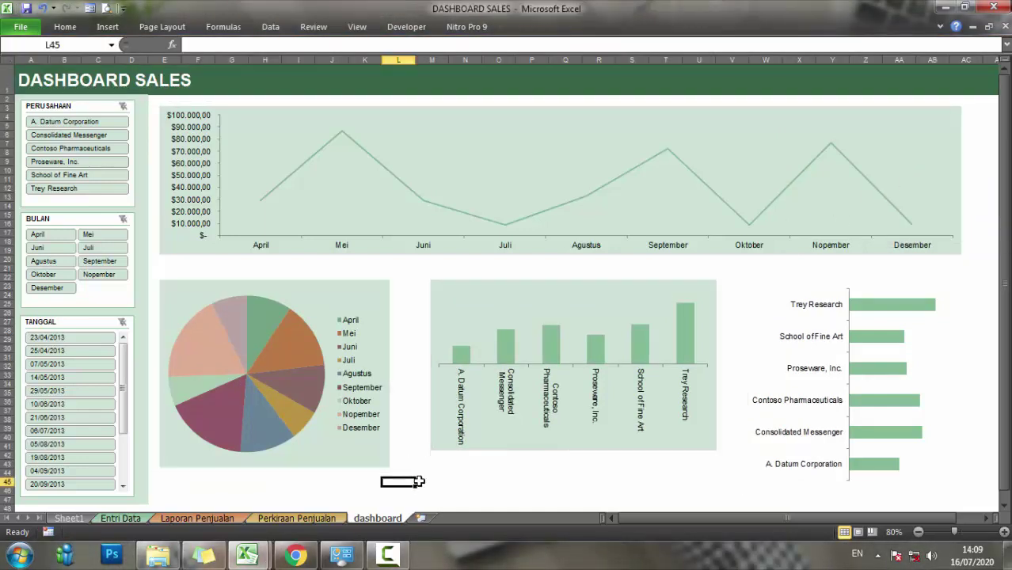
pyautogui.click(507, 448)
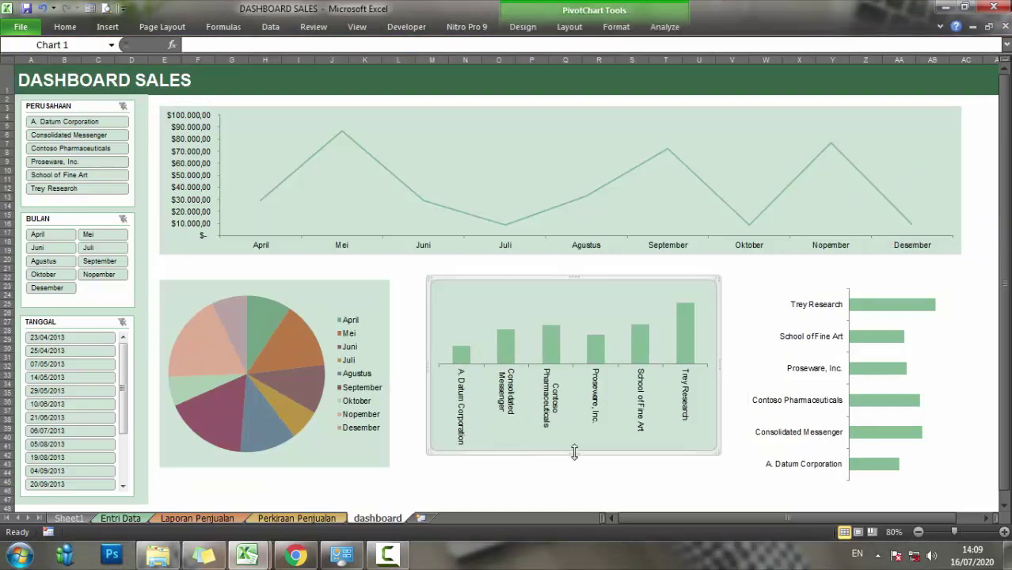
# Stretch the column chart downward and give the bar chart a light green fill.
pyautogui.moveTo(573, 452); pyautogui.dragTo(577, 467)
pyautogui.click(874, 287)
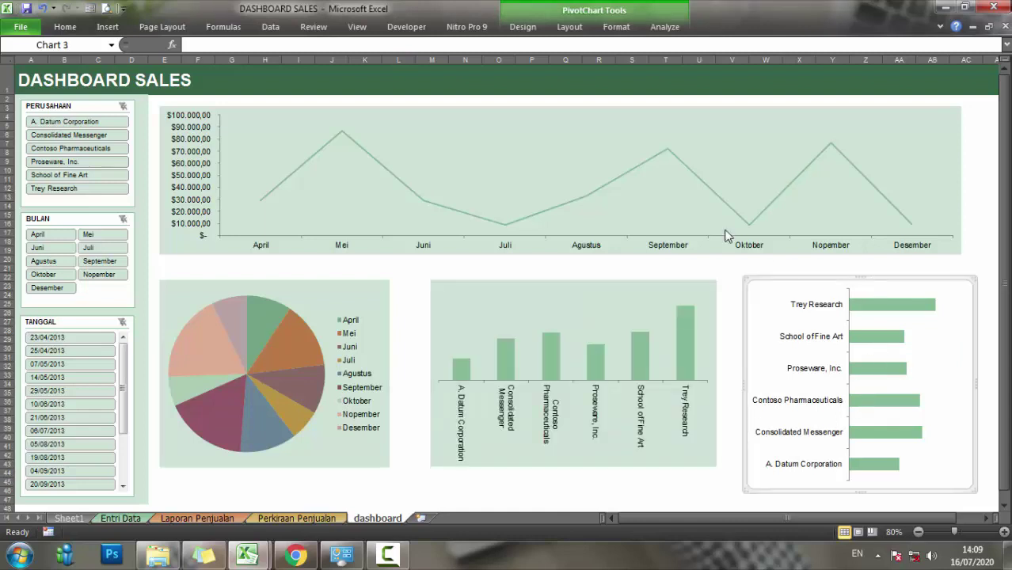
pyautogui.click(616, 27)
pyautogui.click(455, 46)
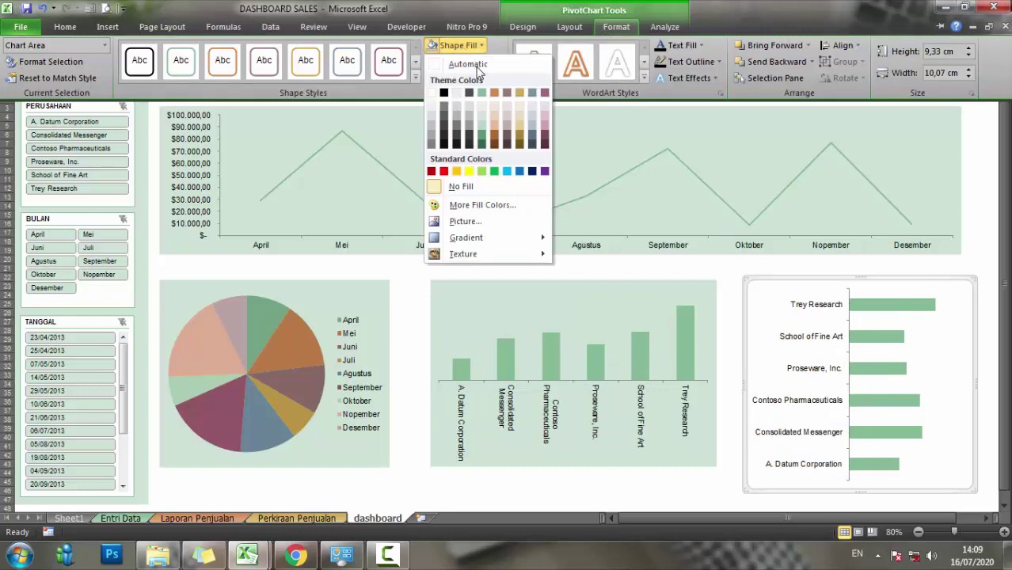
pyautogui.click(481, 118)
pyautogui.hotkey('ctrl', 'F1')
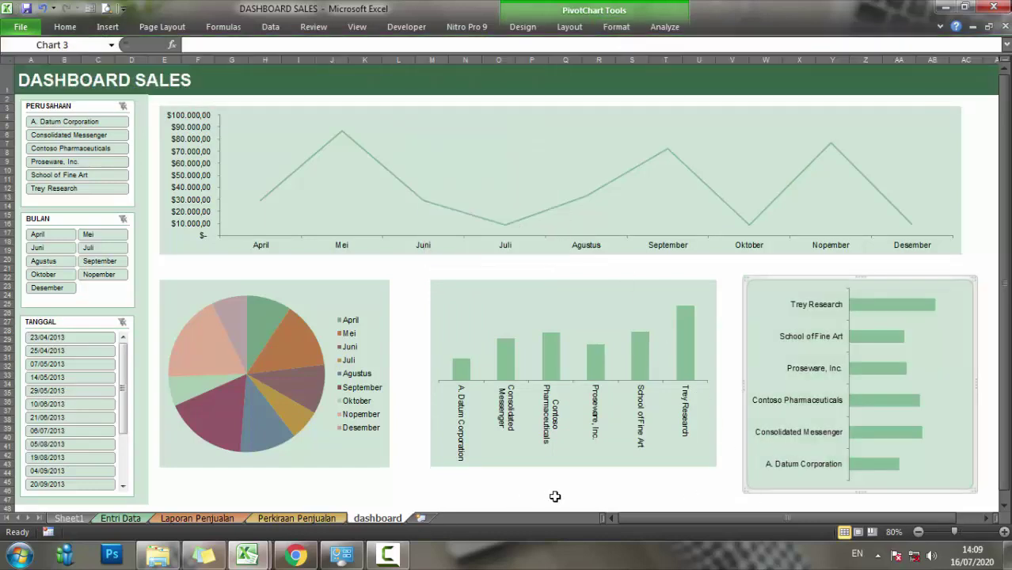
pyautogui.click(618, 27)
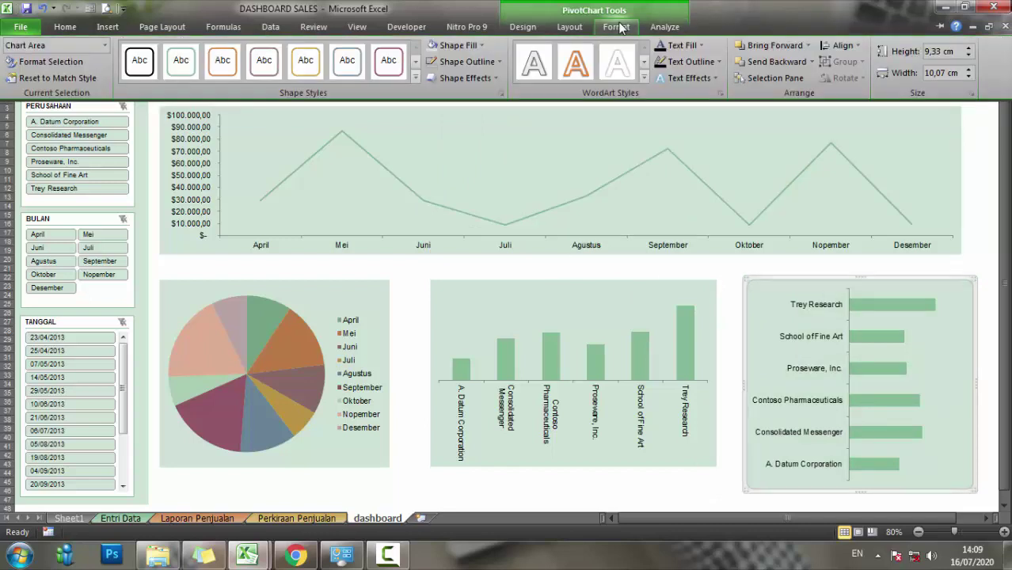
pyautogui.click(945, 51)
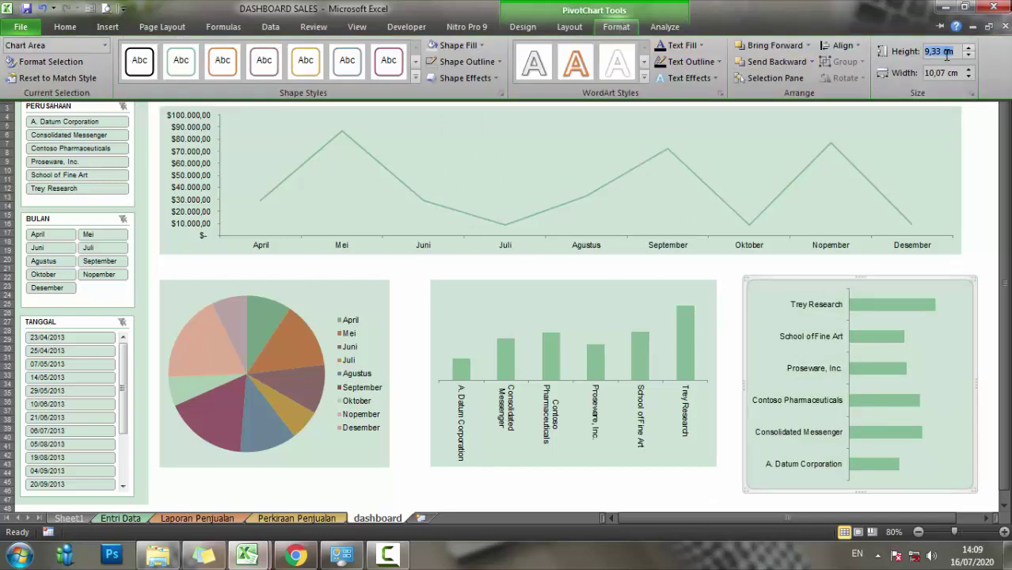
# Set the column chart and pie chart heights to 9,33 cm each.
pyautogui.click(669, 289)
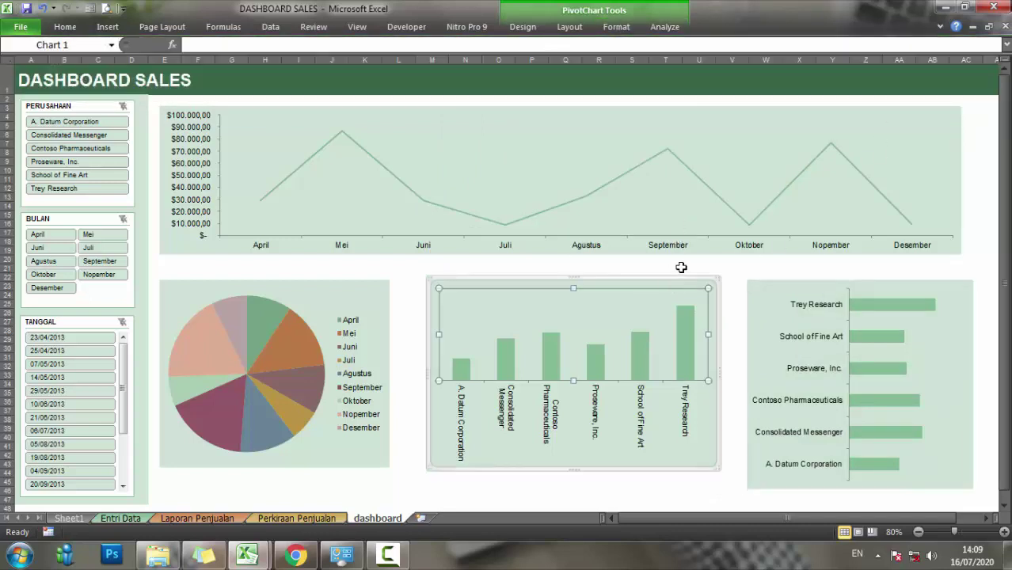
pyautogui.click(681, 282)
pyautogui.click(616, 26)
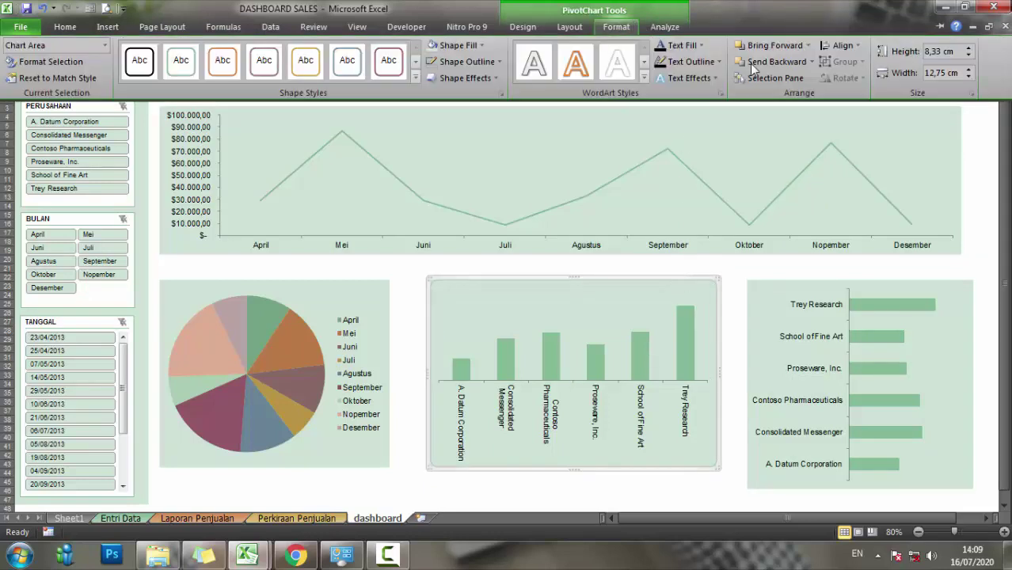
pyautogui.doubleClick(948, 52)
pyautogui.write('9,33')
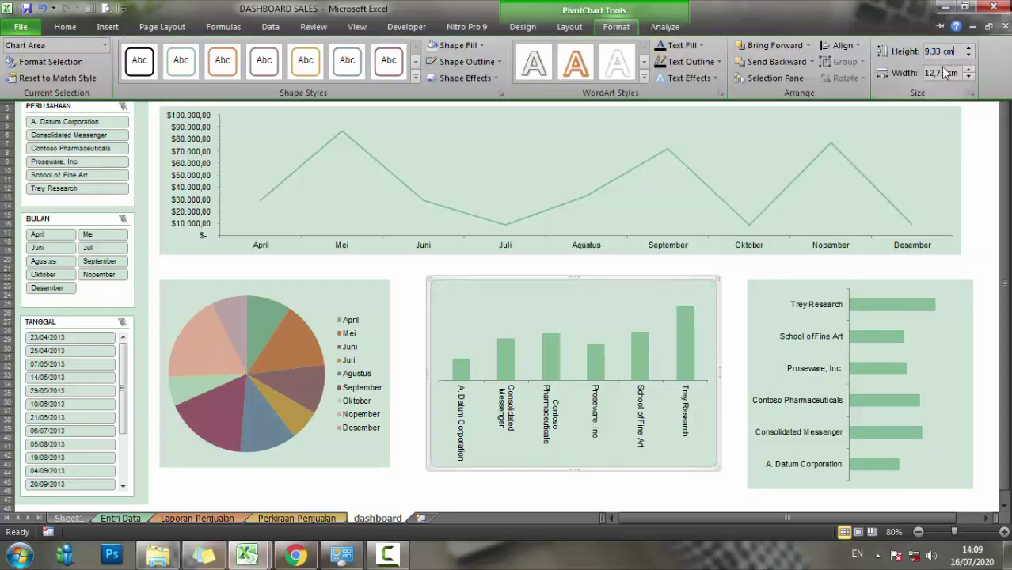
pyautogui.press('Return')
pyautogui.click(374, 282)
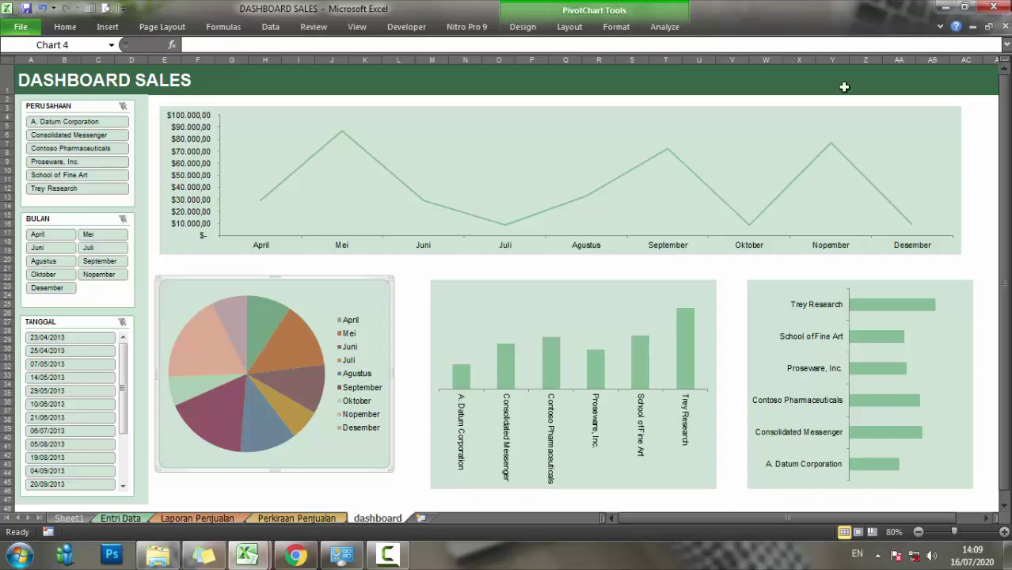
pyautogui.click(616, 26)
pyautogui.click(932, 52)
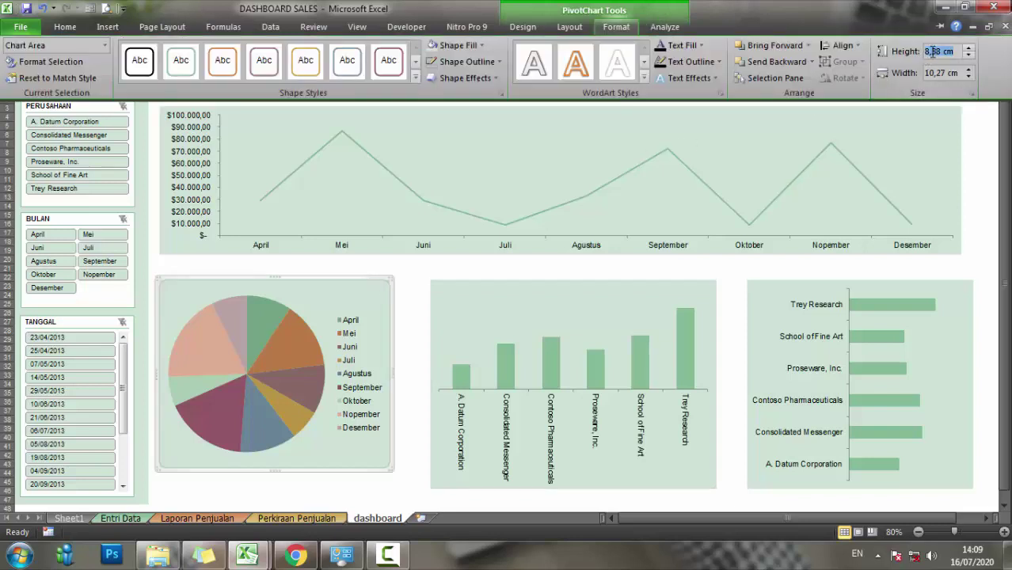
pyautogui.write('9,33 cm')
pyautogui.press('Return')
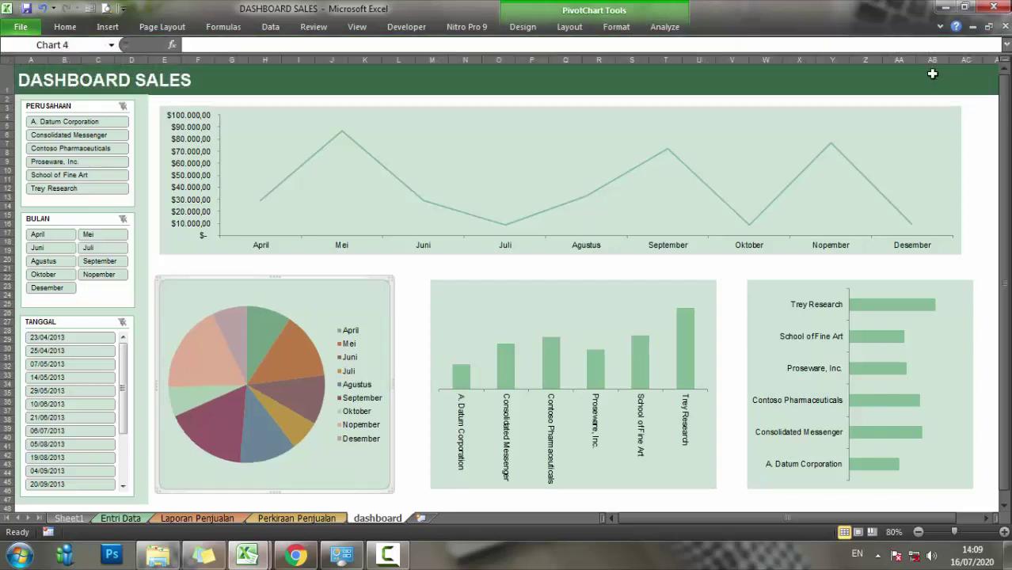
# Select the pie, column, bar and line charts and group them into one object.
pyautogui.click(975, 247)
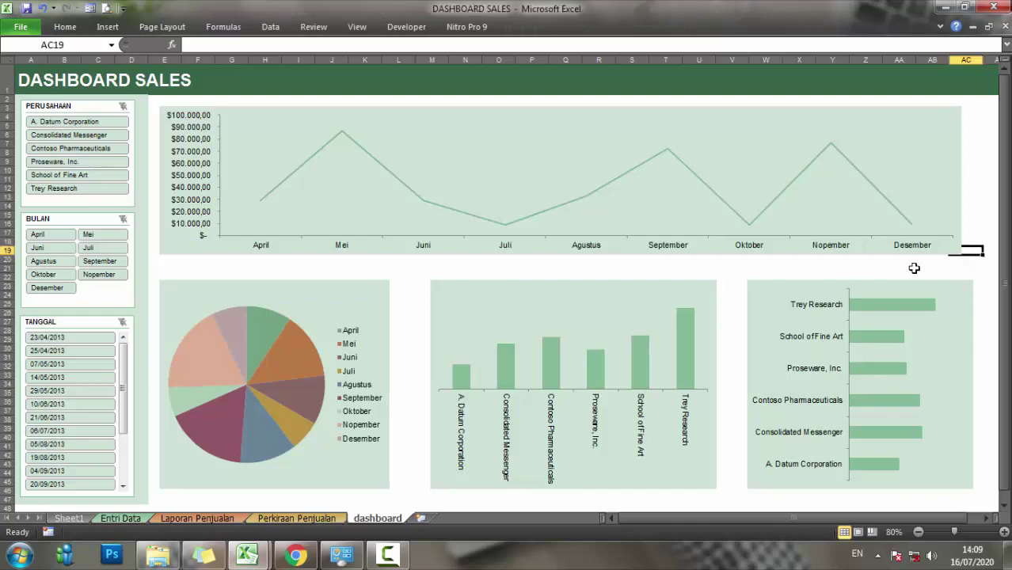
pyautogui.click(377, 295)
pyautogui.keyDown('ctrl'); pyautogui.click(451, 289); pyautogui.keyUp('ctrl')
pyautogui.keyDown('ctrl'); pyautogui.click(806, 283); pyautogui.keyUp('ctrl')
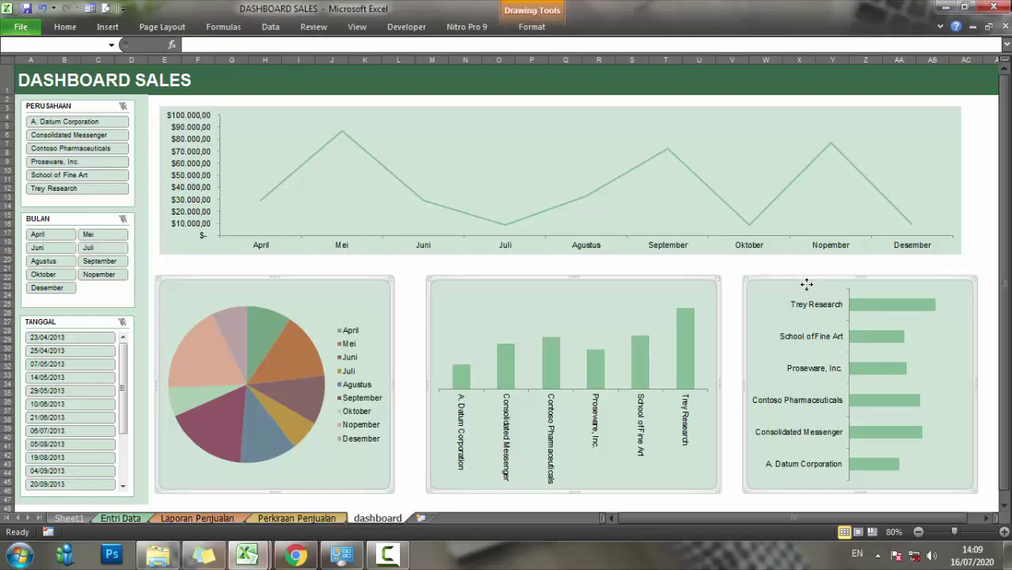
pyautogui.keyDown('ctrl'); pyautogui.click(940, 132); pyautogui.keyUp('ctrl')
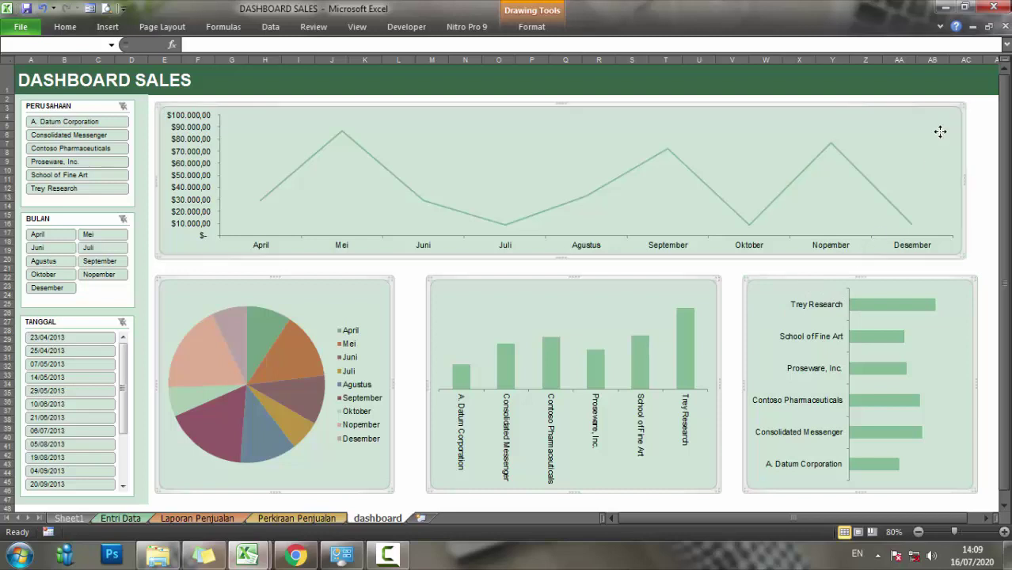
pyautogui.rightClick(830, 121)
pyautogui.moveTo(869, 202)
pyautogui.click(782, 205)
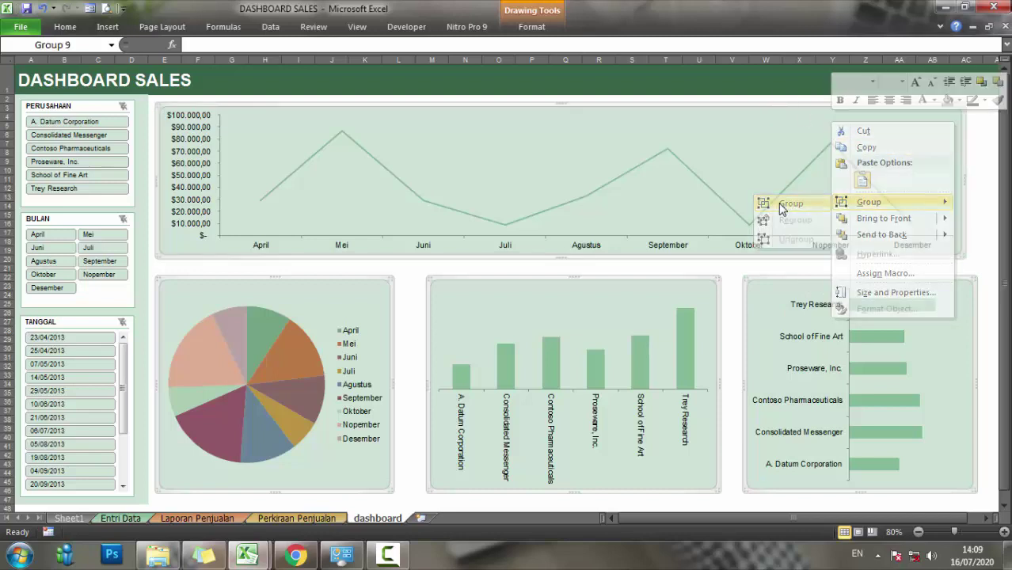
pyautogui.click(990, 152)
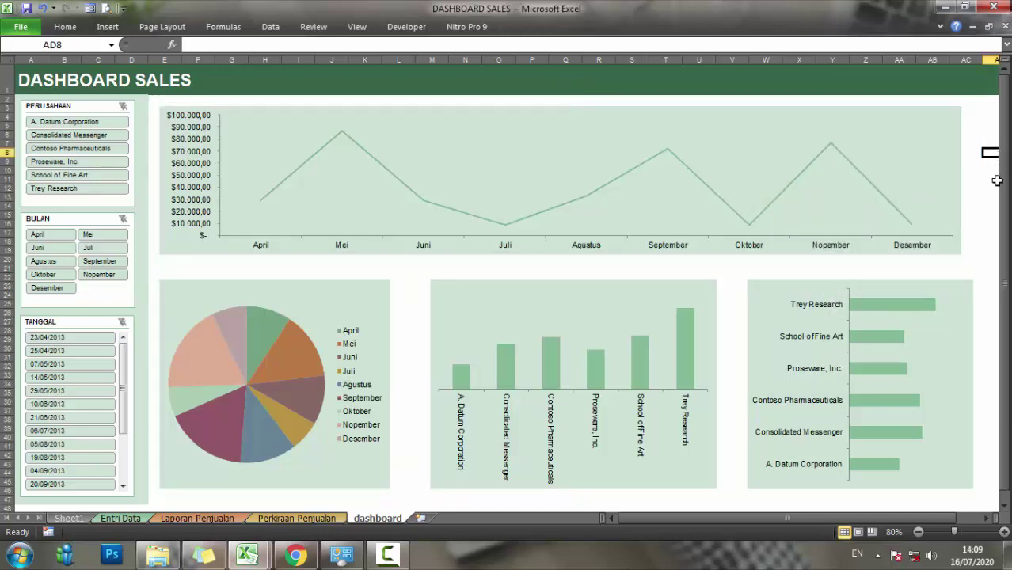
# Filter by A. Datum Corporation, then Proseware, Inc., then clear the company filter.
pyautogui.click(96, 124)
pyautogui.click(99, 162)
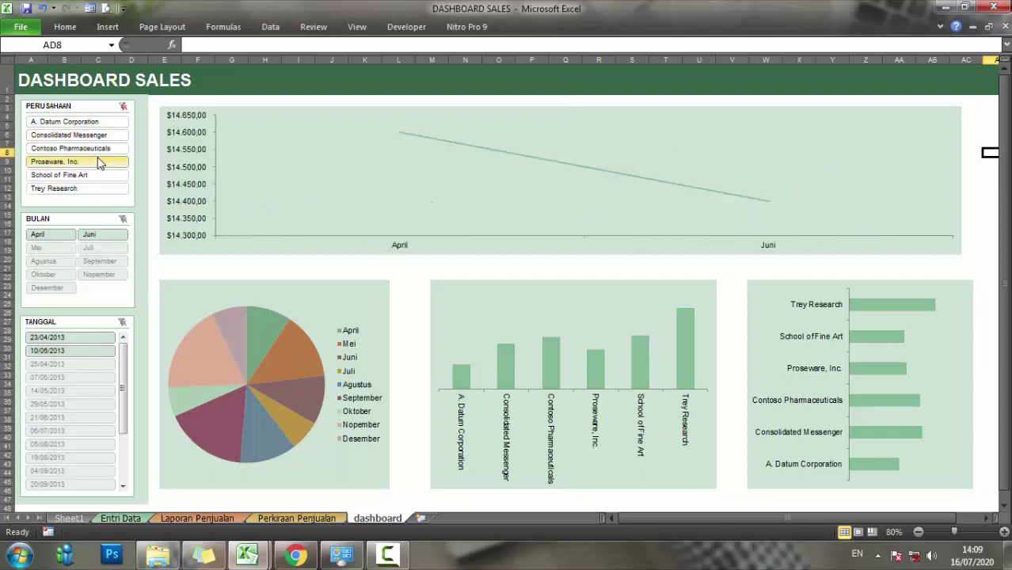
pyautogui.click(123, 106)
# Connect the PERUSAHAAN slicer to PivotTable1 through PivotTable4.
pyautogui.click(96, 106)
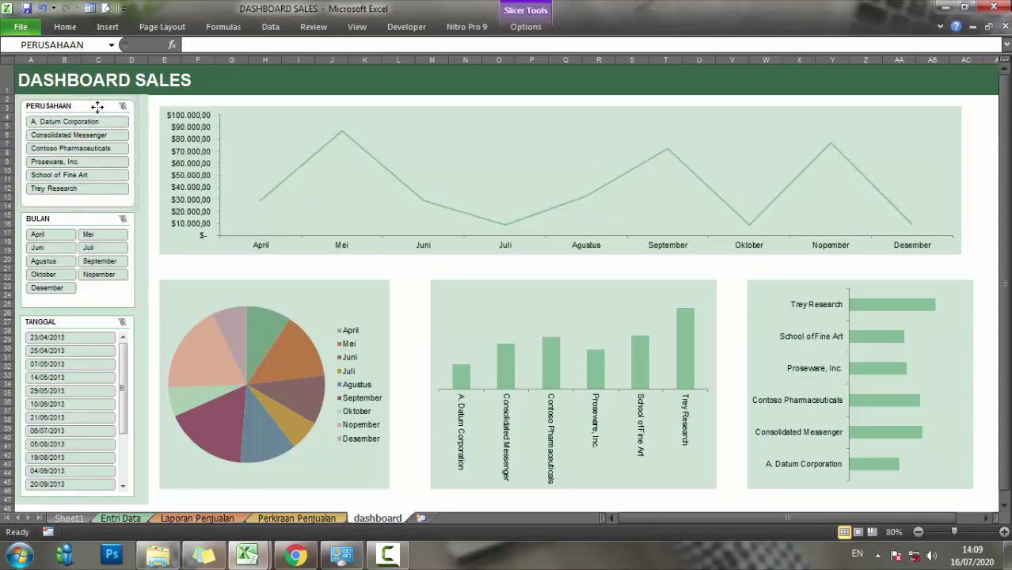
pyautogui.rightClick(96, 106)
pyautogui.press('Escape')
pyautogui.click(648, 242)
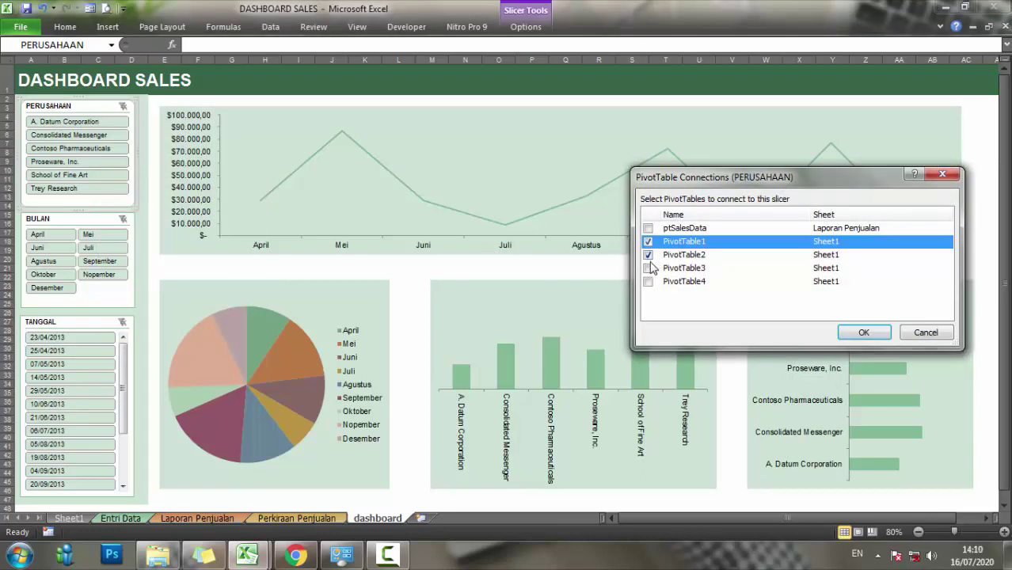
pyautogui.click(648, 268)
pyautogui.click(649, 282)
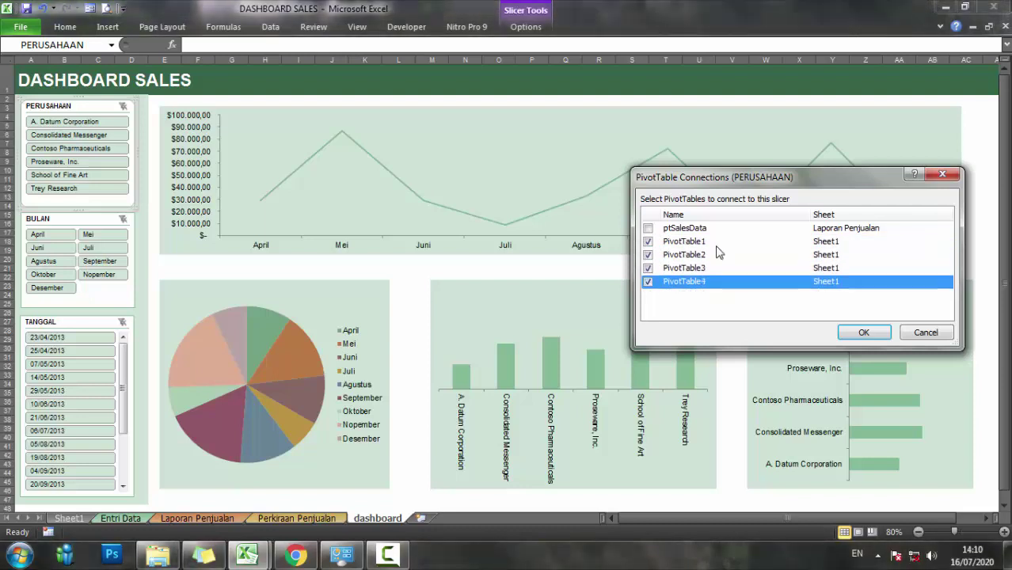
pyautogui.click(863, 334)
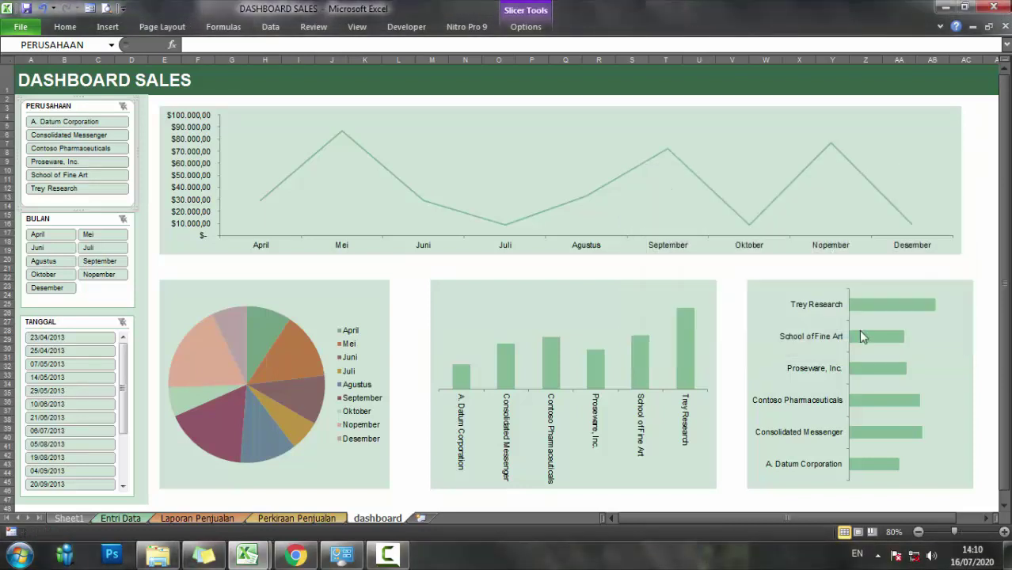
# Connect the BULAN slicer to PivotTable1 through PivotTable4.
pyautogui.click(80, 218)
pyautogui.rightClick(80, 219)
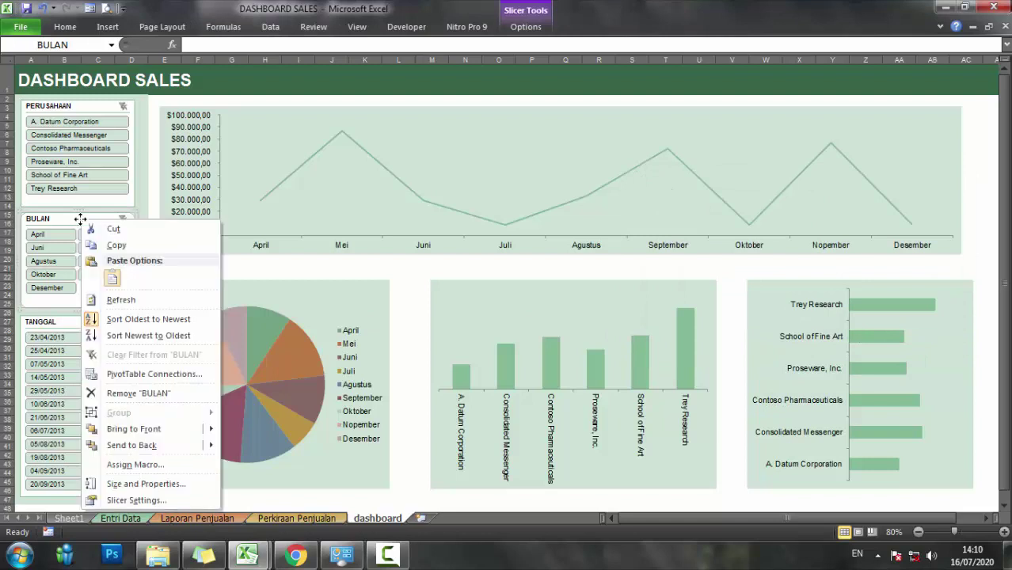
pyautogui.click(448, 334)
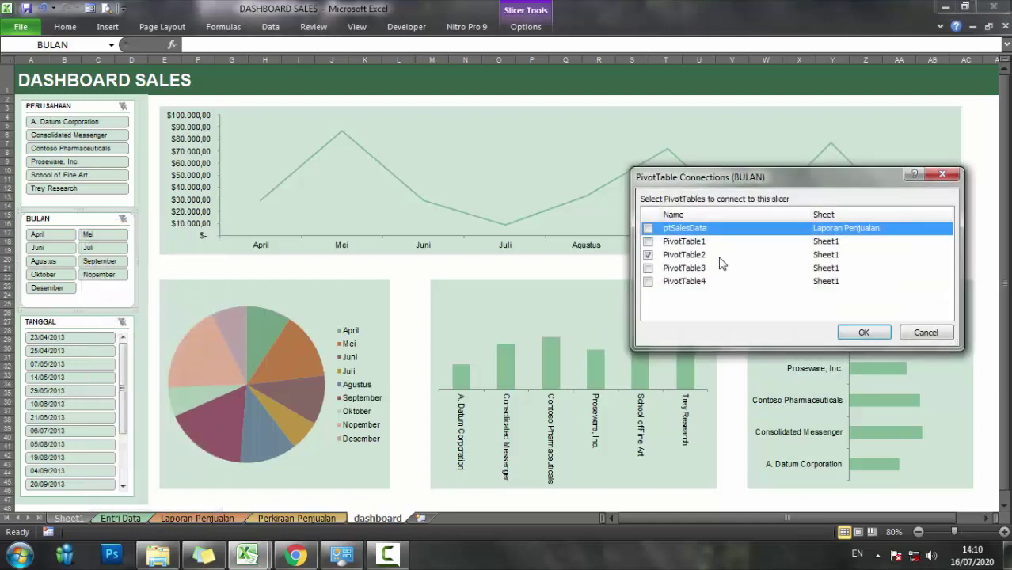
pyautogui.click(648, 242)
pyautogui.click(648, 255)
pyautogui.click(647, 269)
pyautogui.click(648, 281)
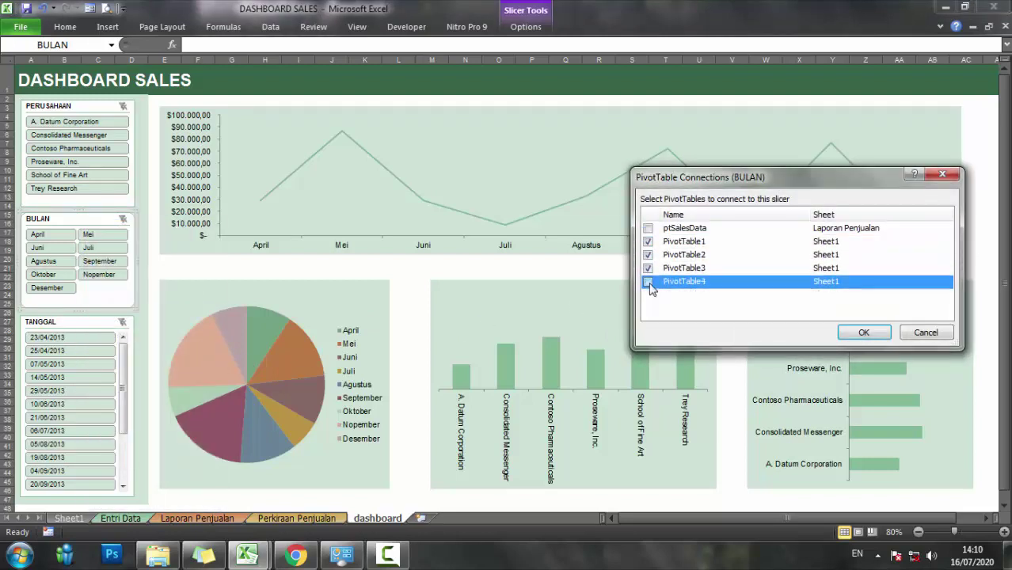
pyautogui.click(852, 332)
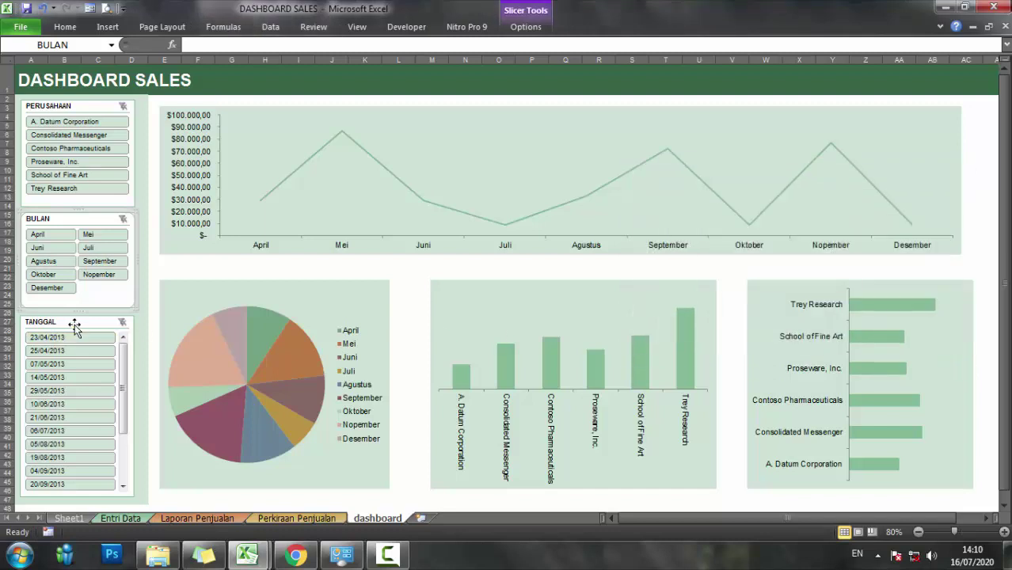
# Connect the TANGGAL slicer to PivotTable1 through PivotTable4.
pyautogui.click(74, 323)
pyautogui.rightClick(73, 323)
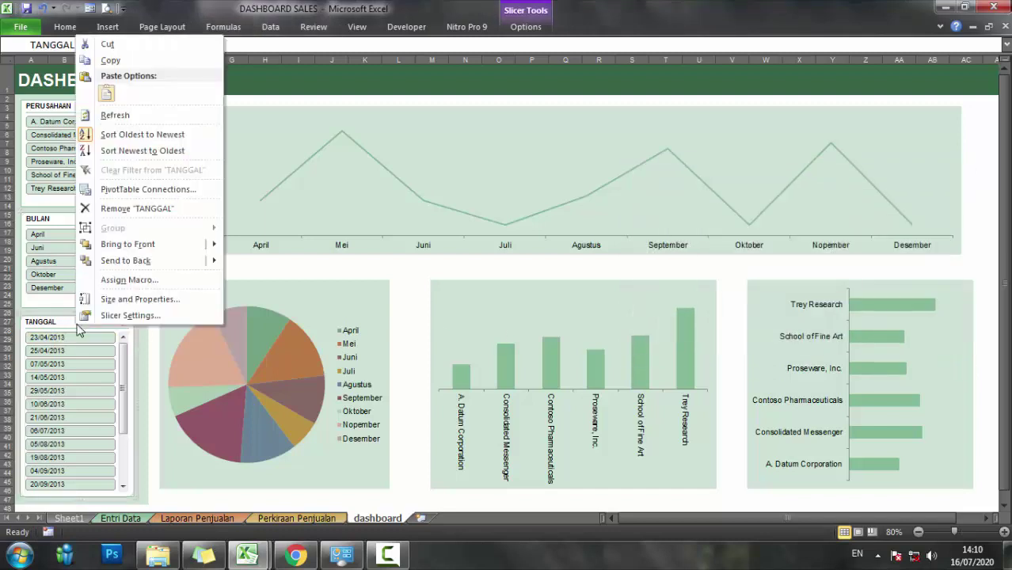
pyautogui.click(127, 193)
pyautogui.click(648, 241)
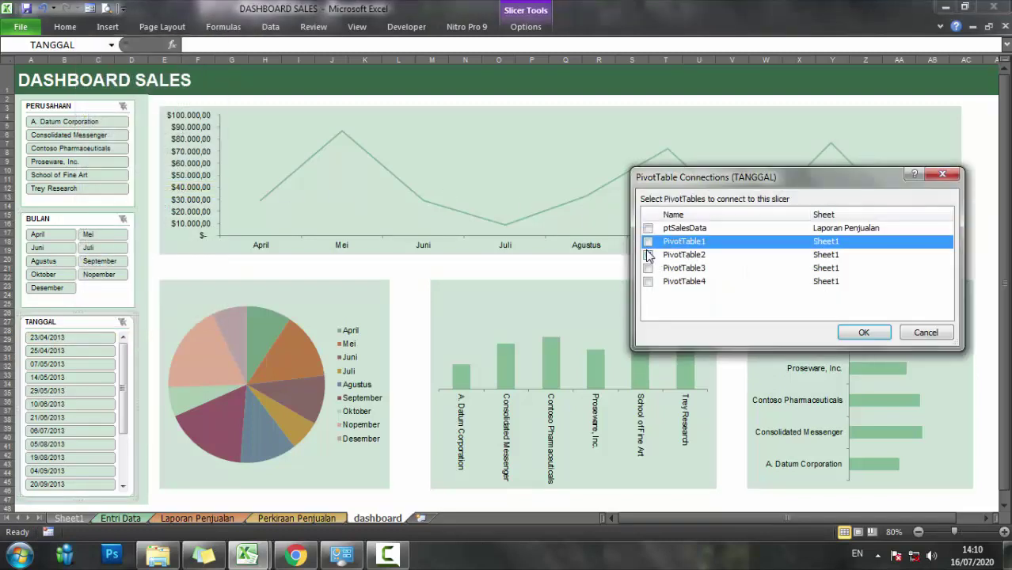
pyautogui.click(648, 267)
pyautogui.click(648, 281)
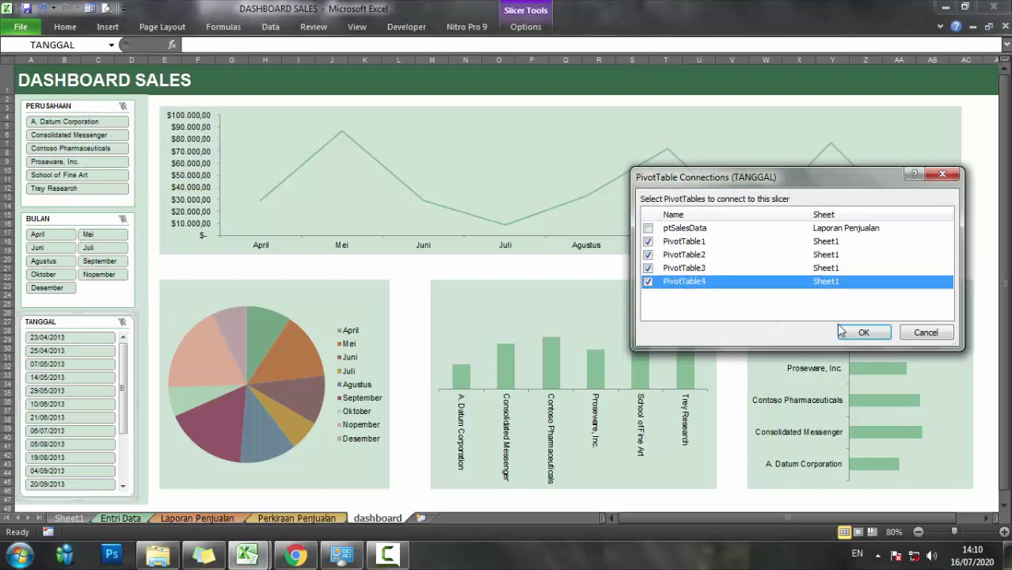
pyautogui.click(868, 333)
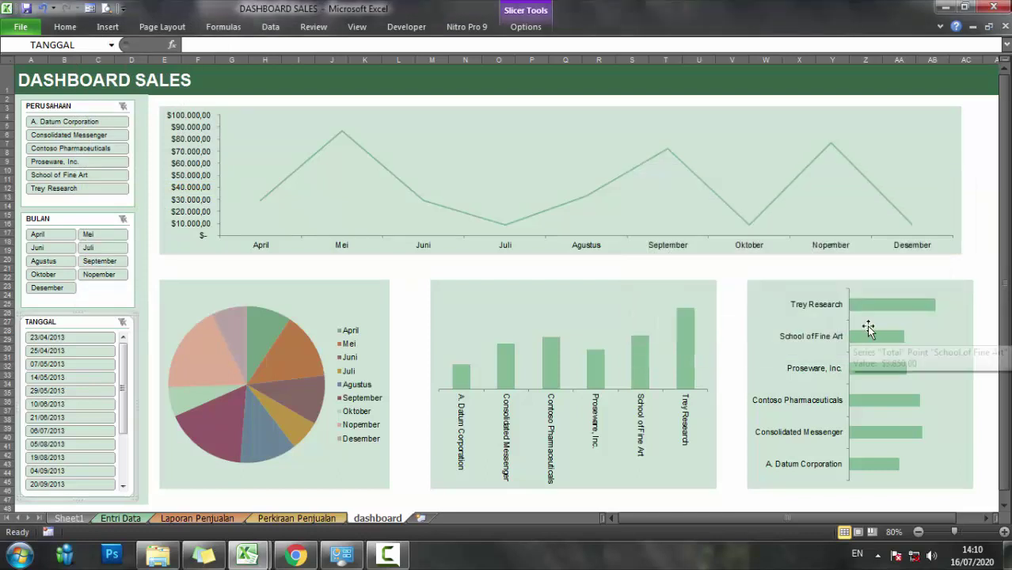
pyautogui.click(164, 268)
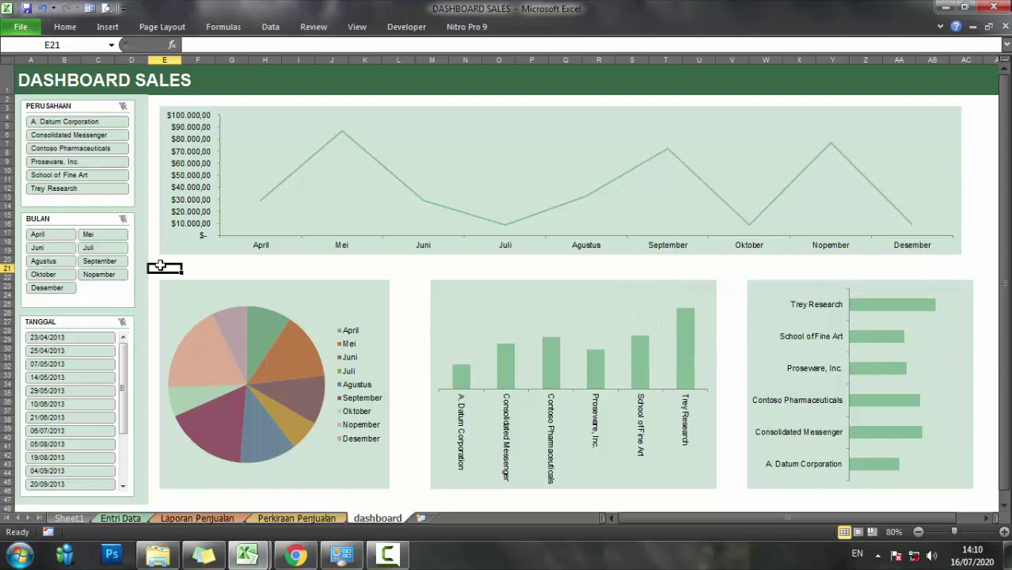
# Select the PERUSAHAAN, BULAN and TANGGAL slicers and combine them with Group.
pyautogui.click(132, 204)
pyautogui.keyDown('ctrl'); pyautogui.click(131, 300); pyautogui.keyUp('ctrl')
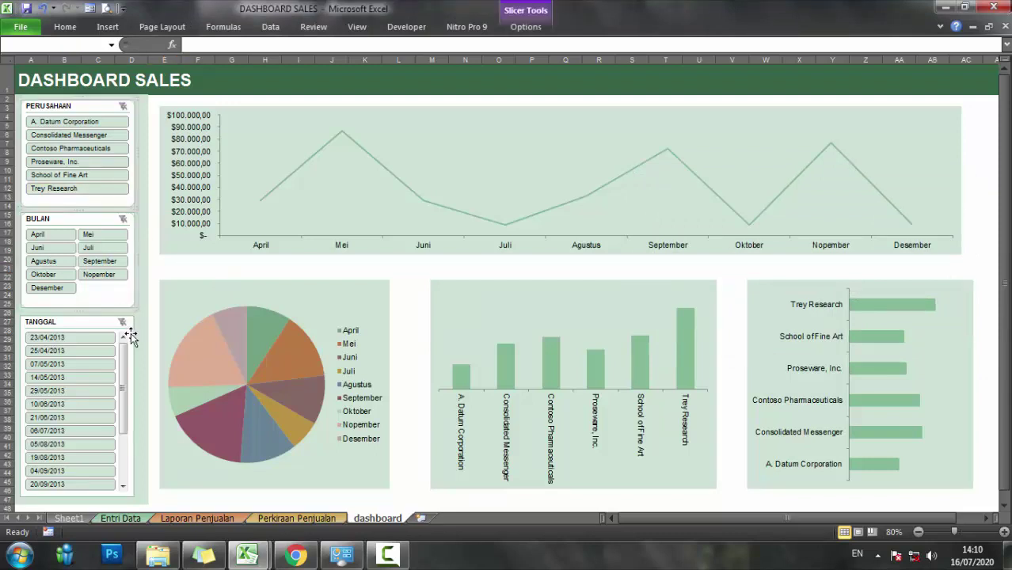
pyautogui.keyDown('ctrl'); pyautogui.click(103, 326); pyautogui.keyUp('ctrl')
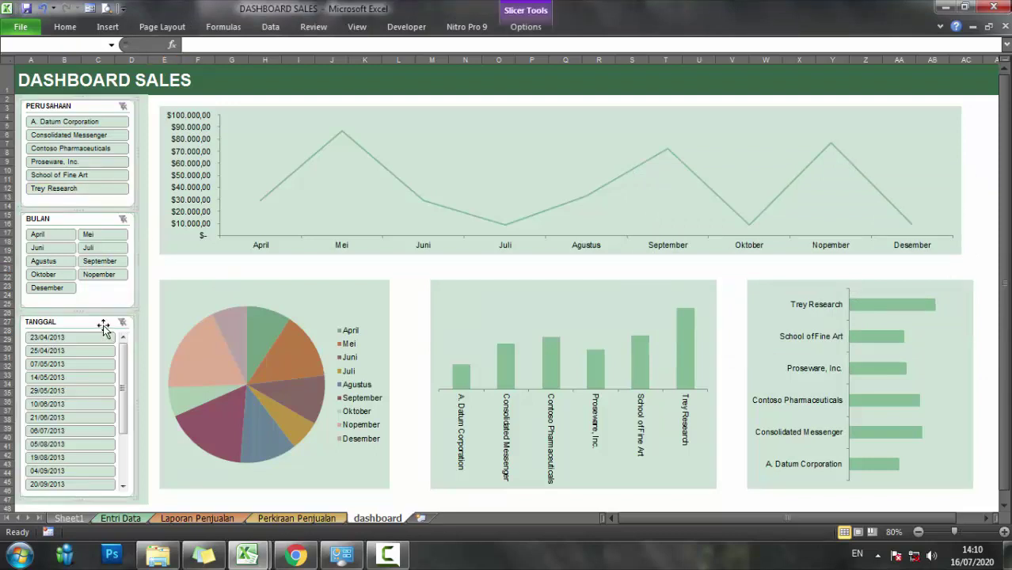
pyautogui.click(526, 27)
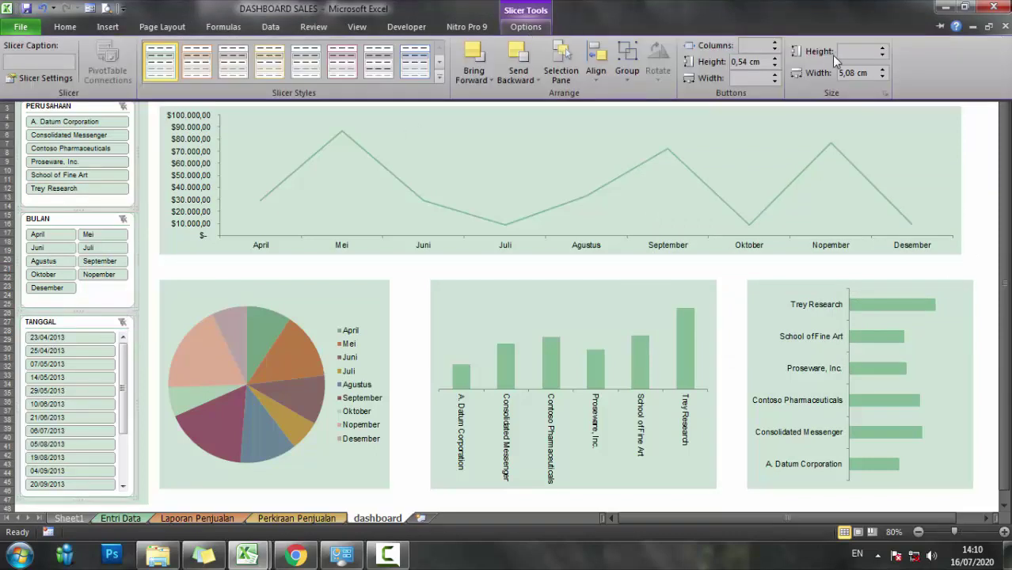
pyautogui.click(636, 67)
pyautogui.click(645, 94)
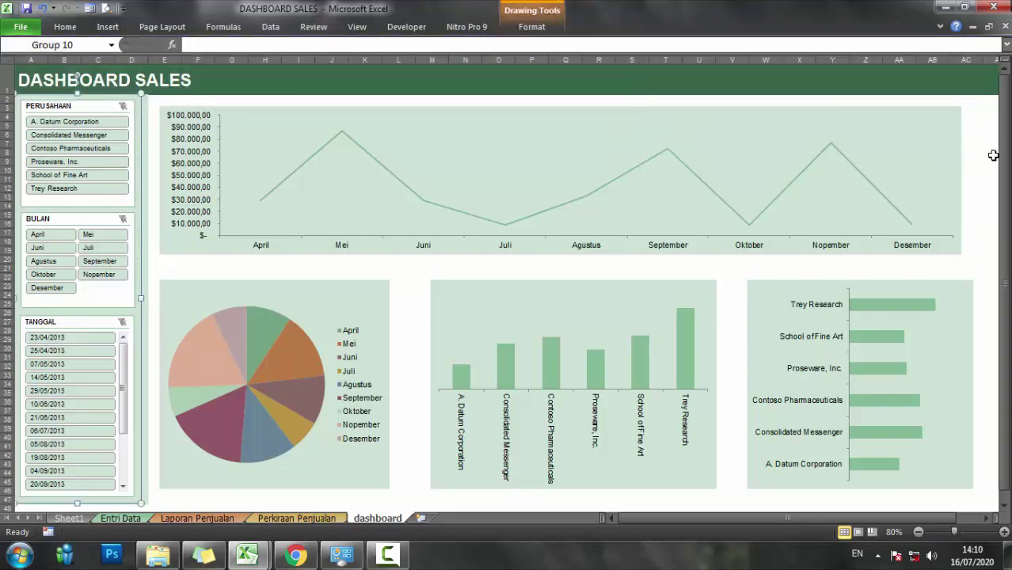
pyautogui.click(993, 155)
pyautogui.click(958, 164)
# Widen the line chart rightward and extend the column chart on both sides.
pyautogui.click(963, 183)
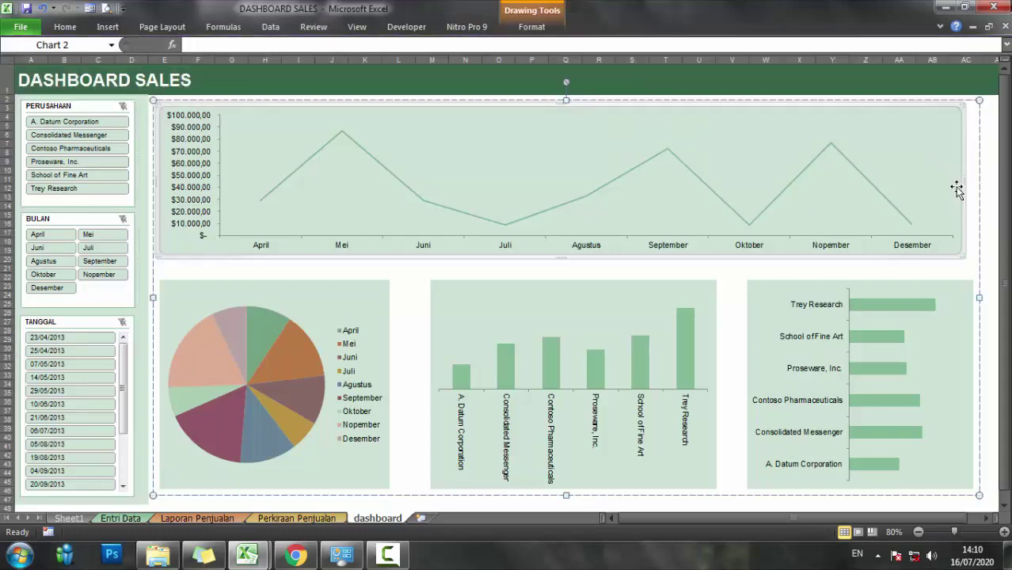
pyautogui.moveTo(962, 182); pyautogui.dragTo(982, 184)
pyautogui.click(988, 178)
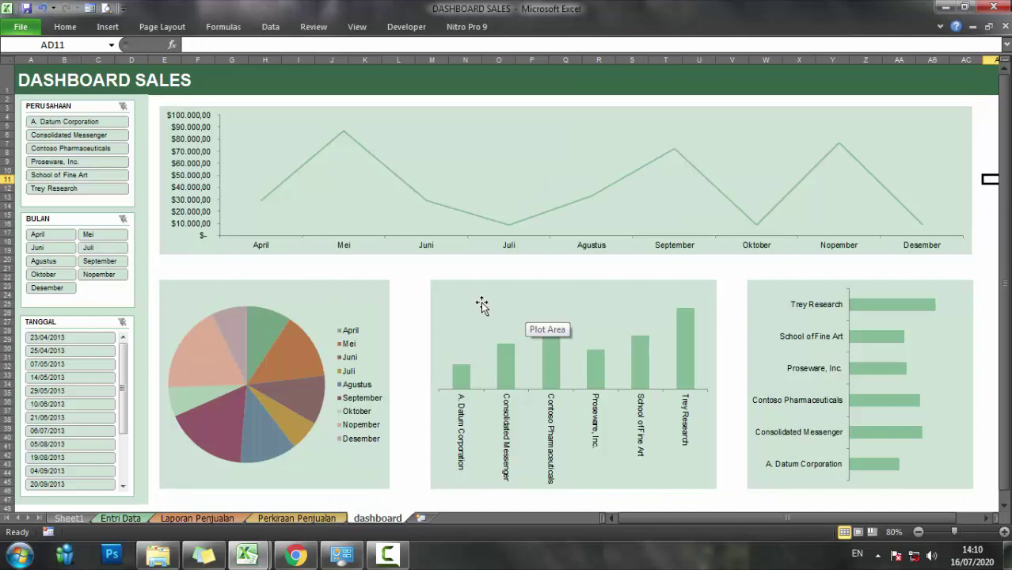
pyautogui.click(453, 287)
pyautogui.click(448, 299)
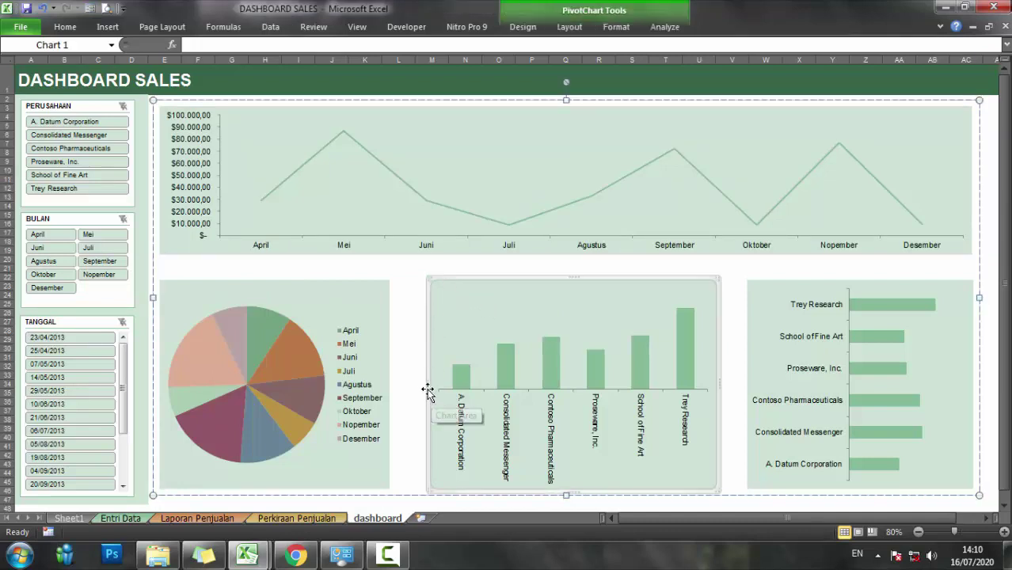
pyautogui.moveTo(426, 386); pyautogui.dragTo(399, 387)
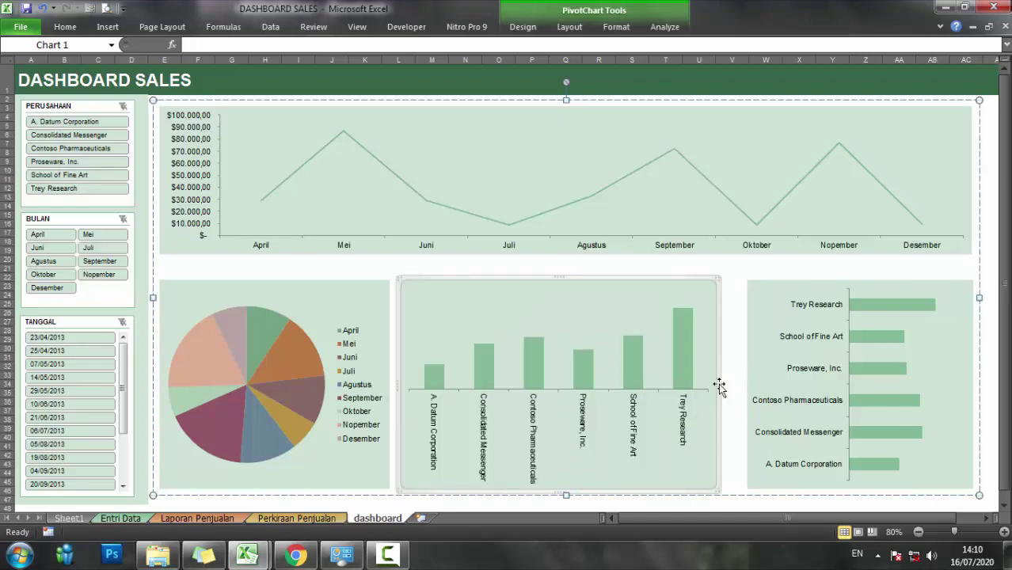
pyautogui.moveTo(719, 384); pyautogui.dragTo(734, 386)
# Make the line chart taller and stretch it to the dashboard's right edge.
pyautogui.click(749, 385)
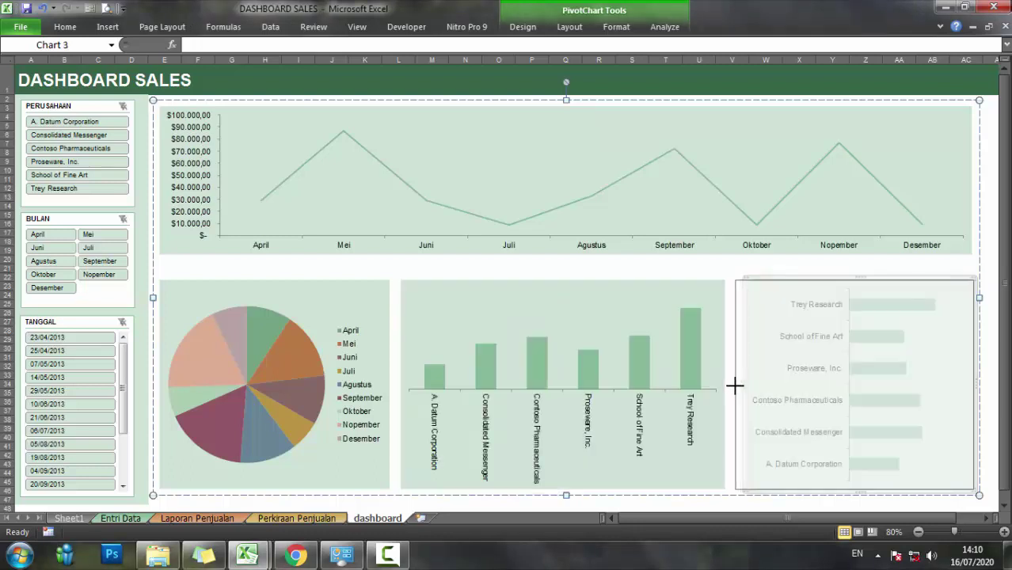
pyautogui.click(670, 253)
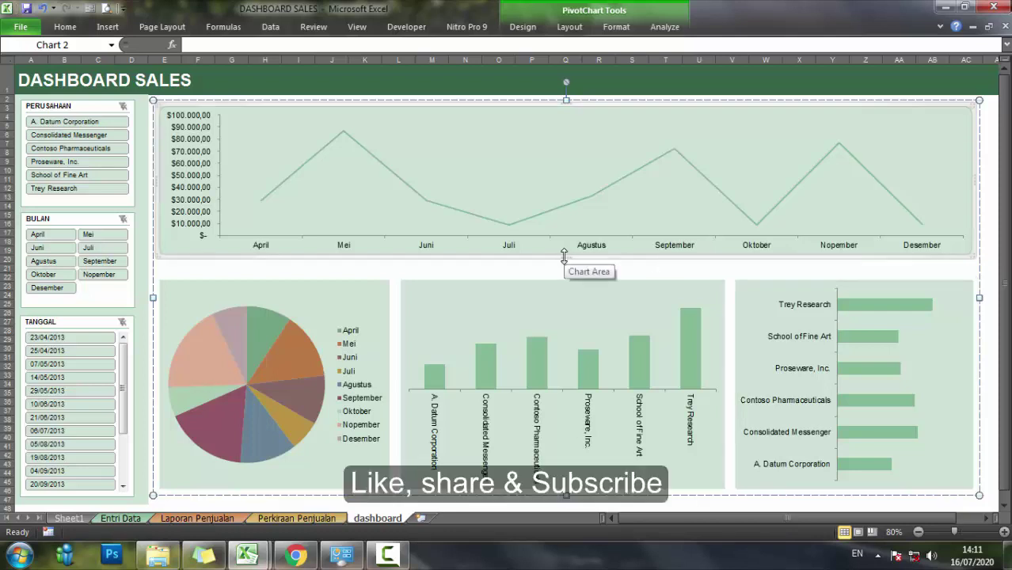
pyautogui.moveTo(563, 259); pyautogui.dragTo(564, 269)
pyautogui.click(988, 127)
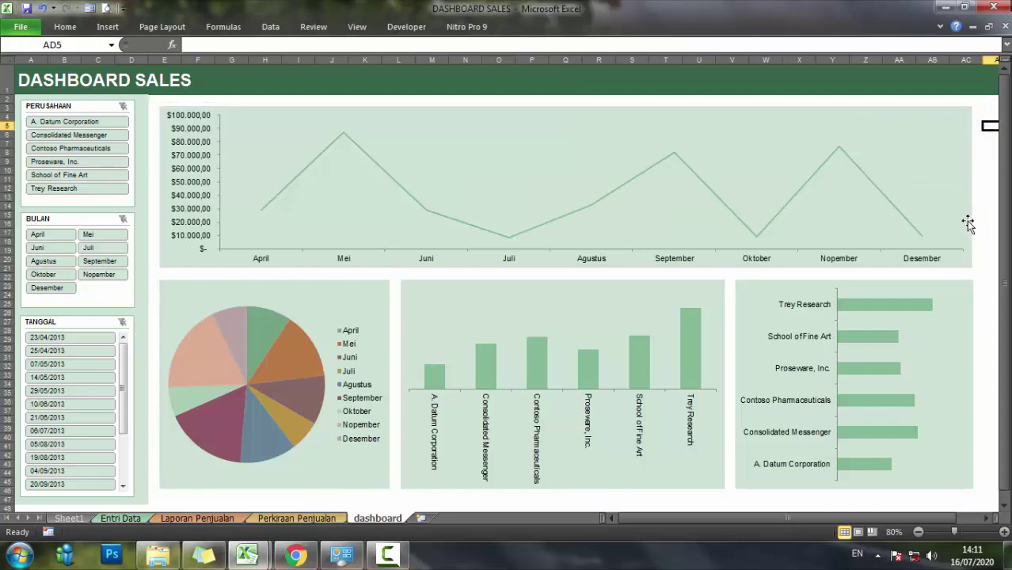
pyautogui.click(964, 250)
pyautogui.click(960, 237)
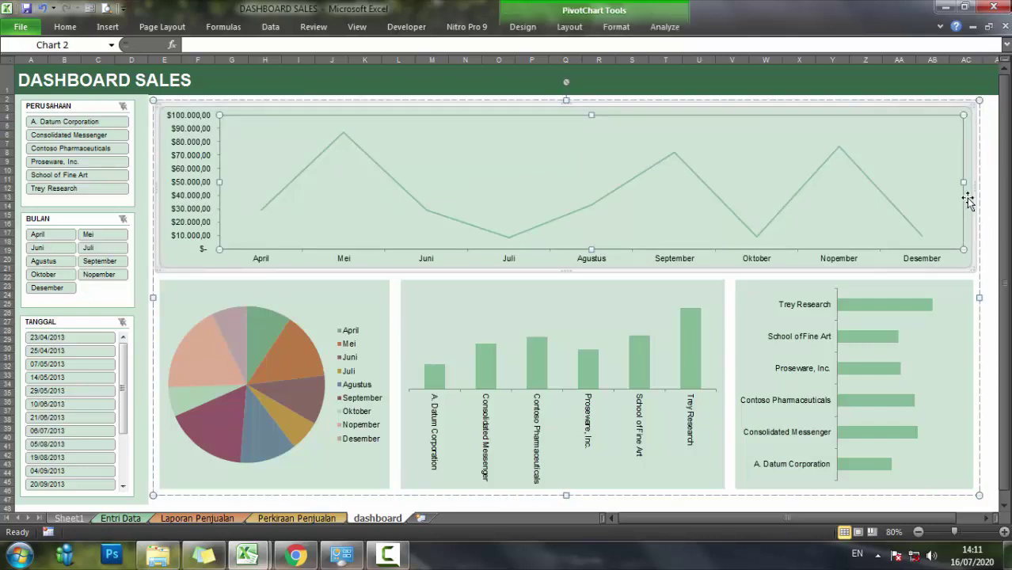
pyautogui.click(971, 200)
pyautogui.moveTo(972, 188); pyautogui.dragTo(986, 188)
pyautogui.moveTo(959, 305); pyautogui.dragTo(971, 343)
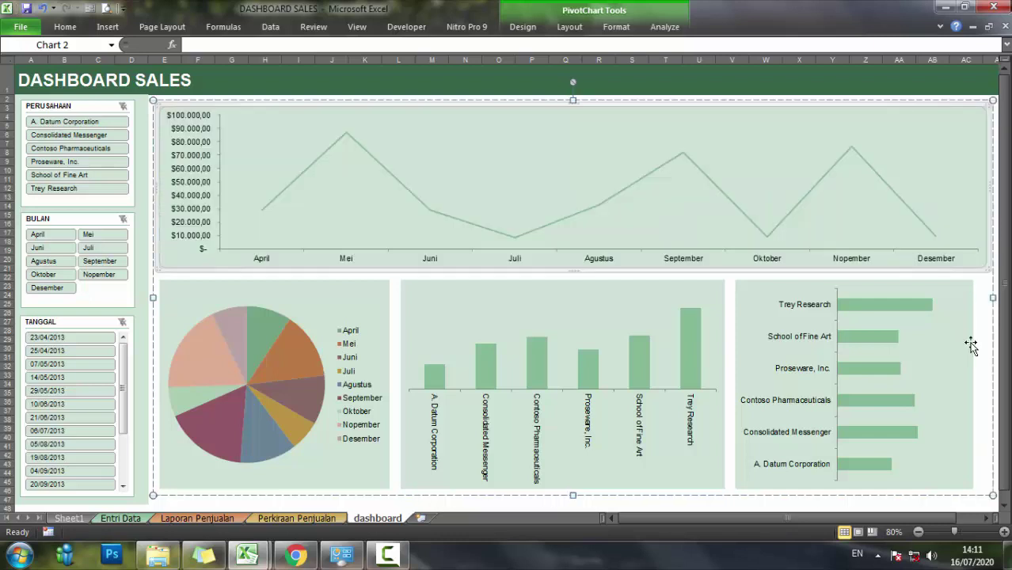
# Widen the bar chart to the dashboard's right edge.
pyautogui.click(970, 341)
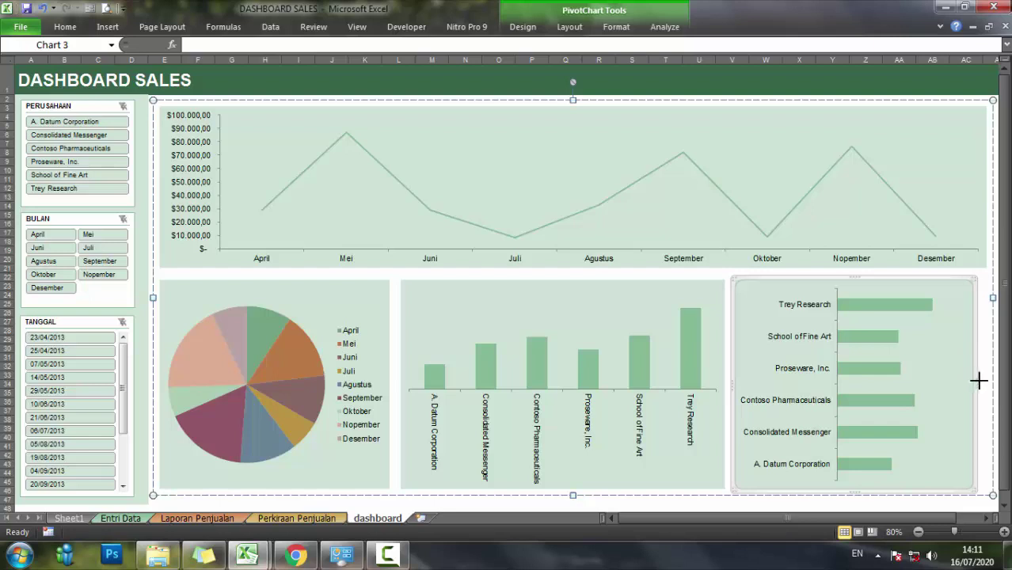
pyautogui.moveTo(979, 381); pyautogui.dragTo(986, 381)
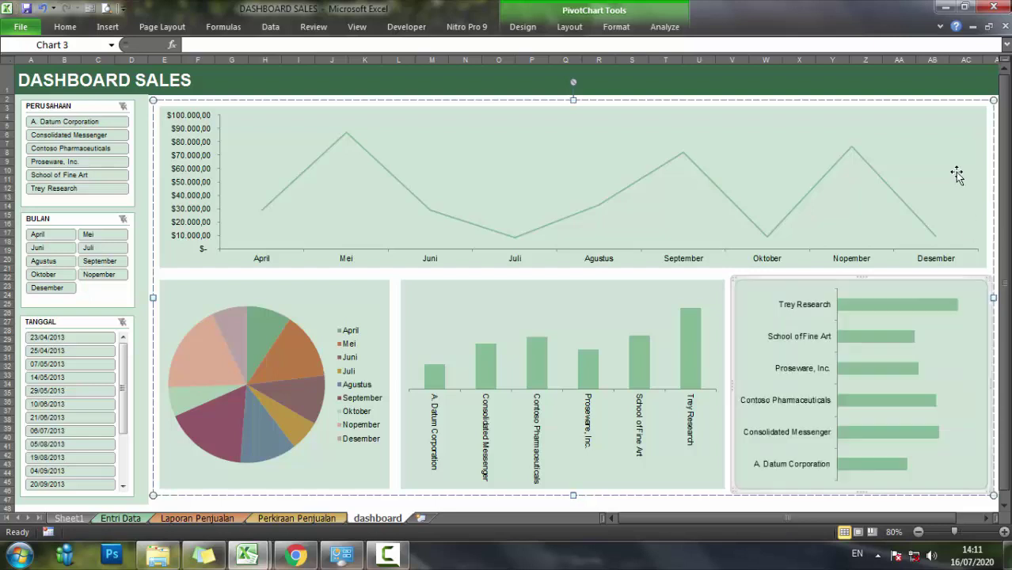
pyautogui.click(909, 82)
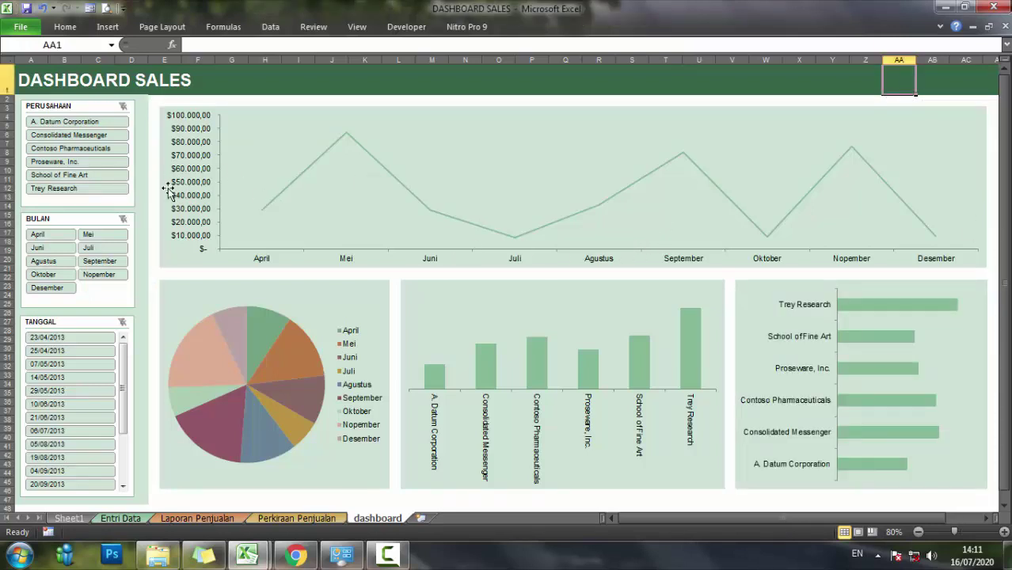
pyautogui.click(85, 101)
pyautogui.click(467, 83)
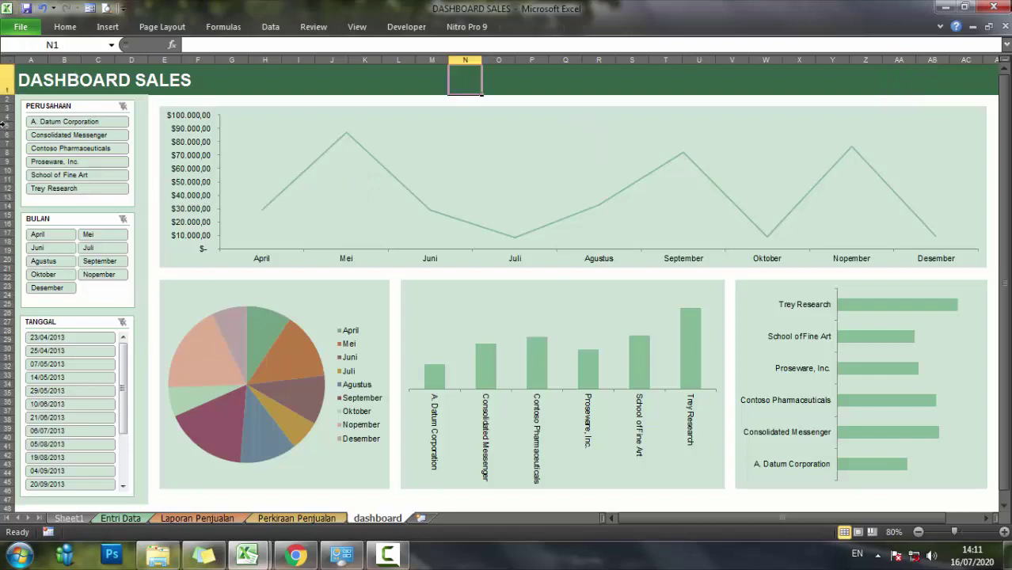
pyautogui.click(77, 178)
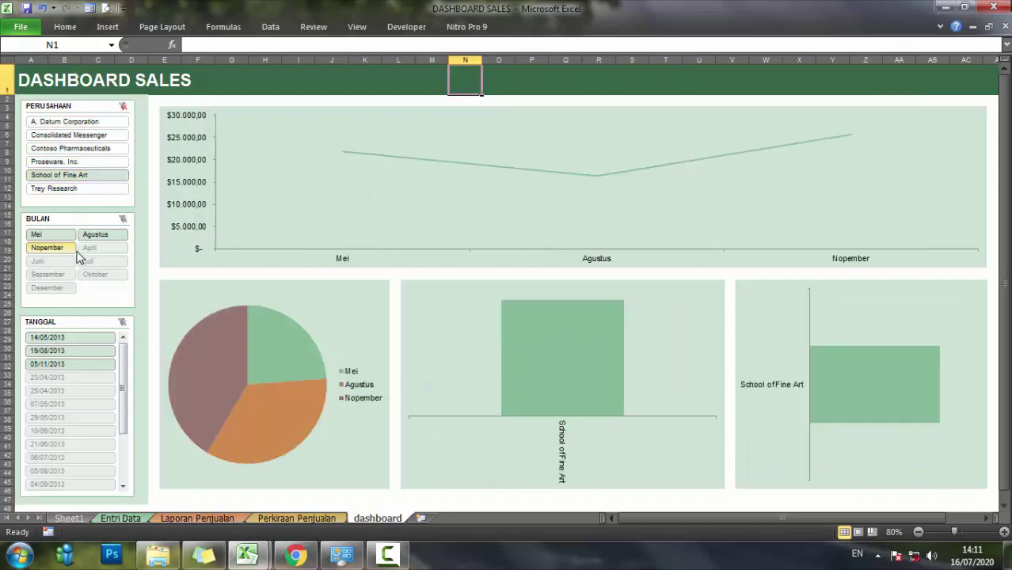
pyautogui.click(119, 106)
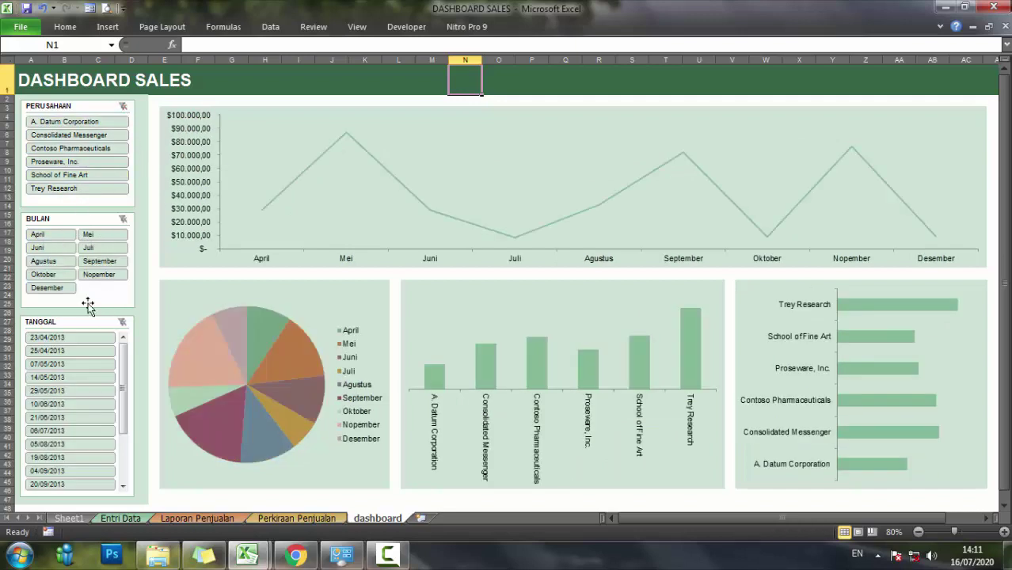
pyautogui.click(101, 263)
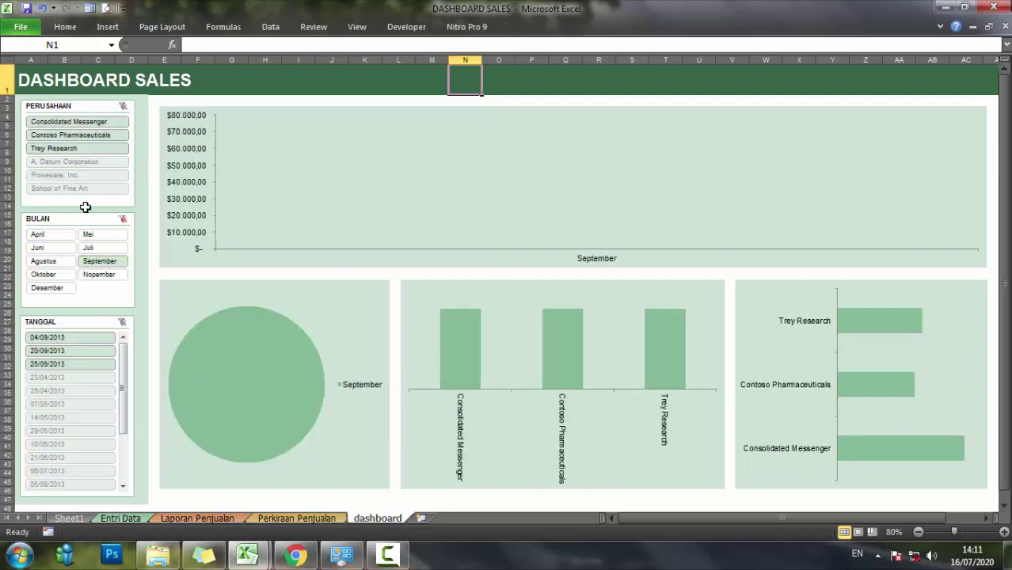
pyautogui.click(124, 219)
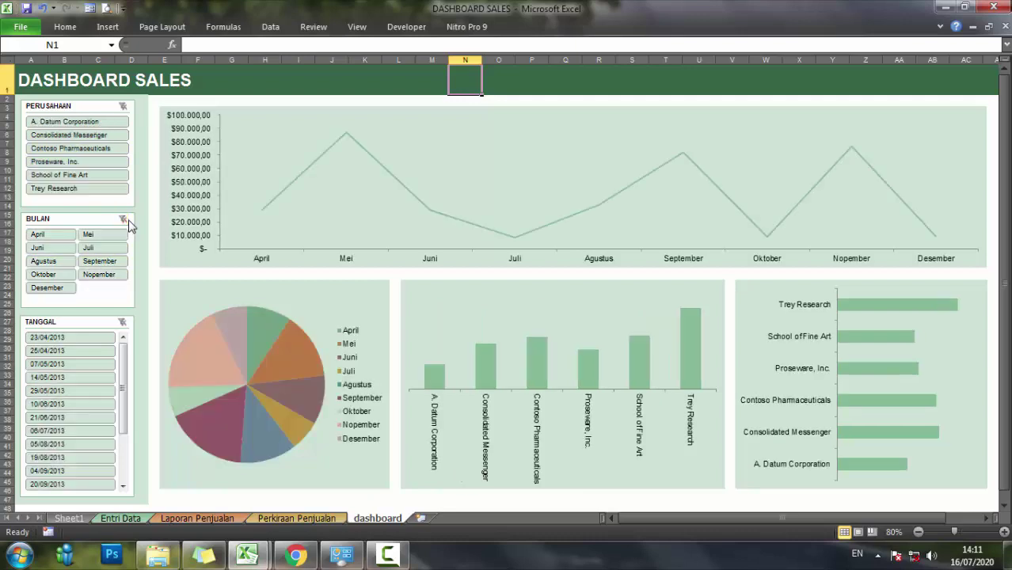
pyautogui.click(83, 161)
pyautogui.click(87, 135)
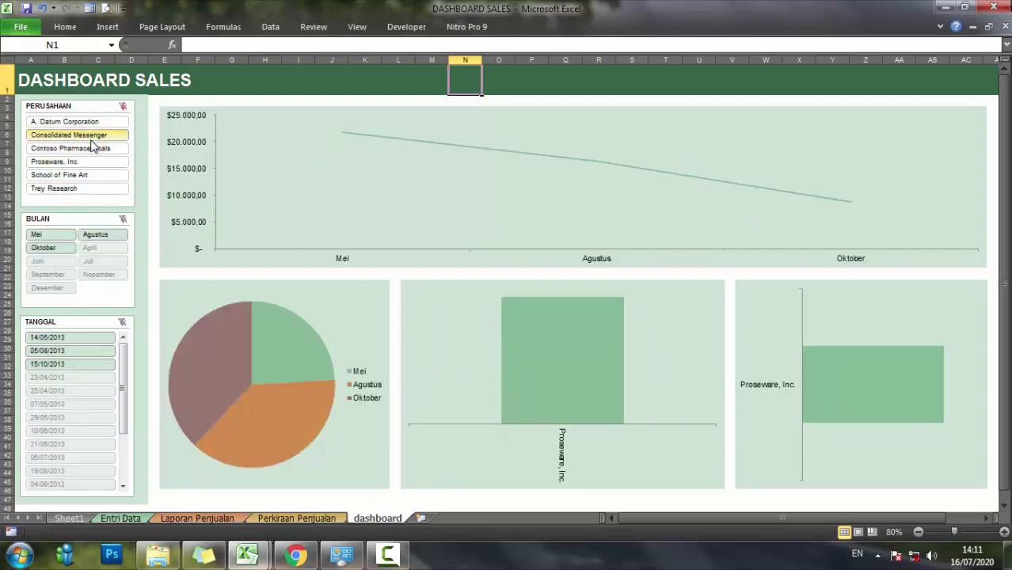
pyautogui.click(75, 122)
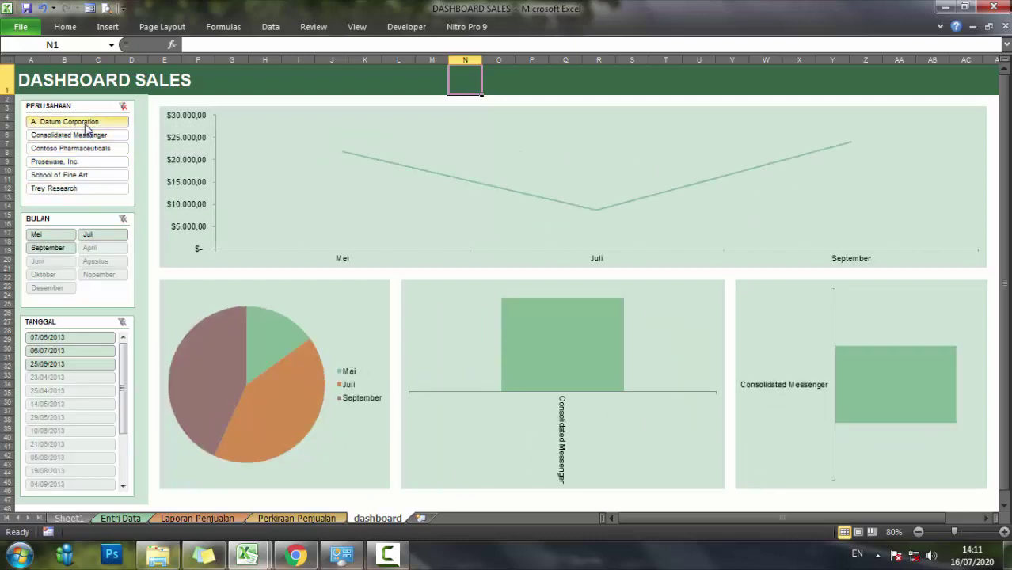
pyautogui.click(123, 106)
pyautogui.scroll(-3, 459, 317)
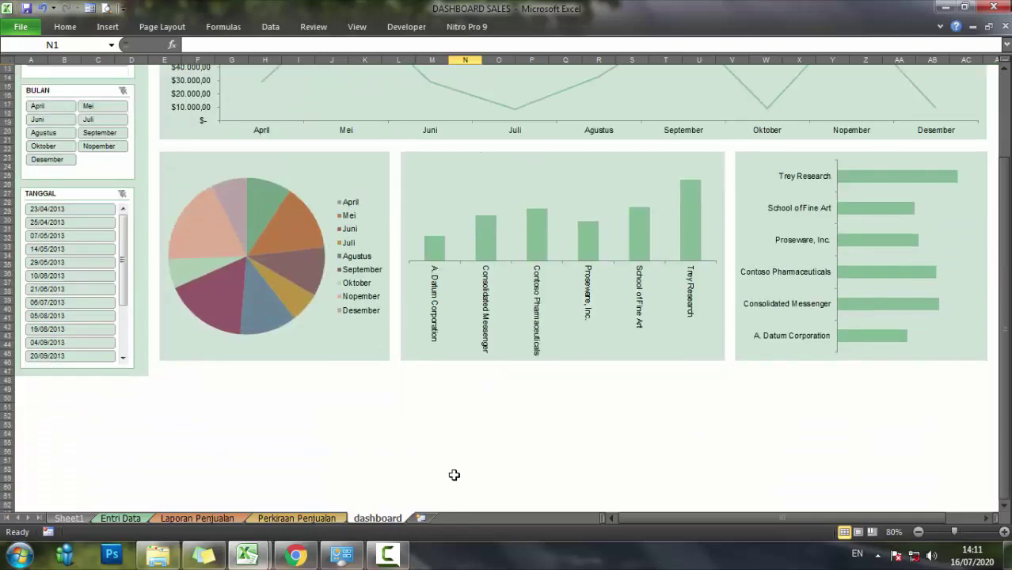
pyautogui.click(463, 478)
pyautogui.scroll(3, 463, 449)
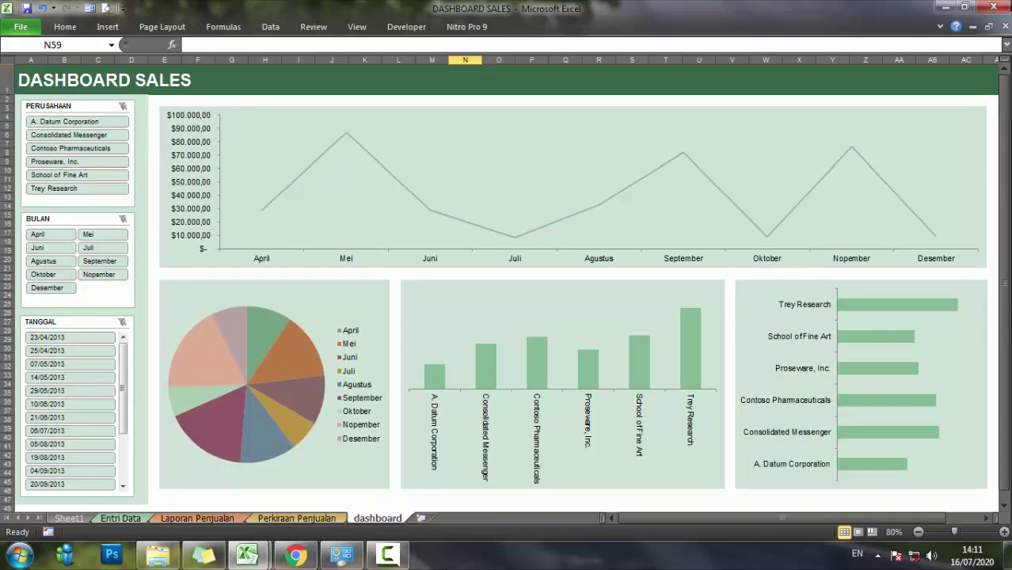